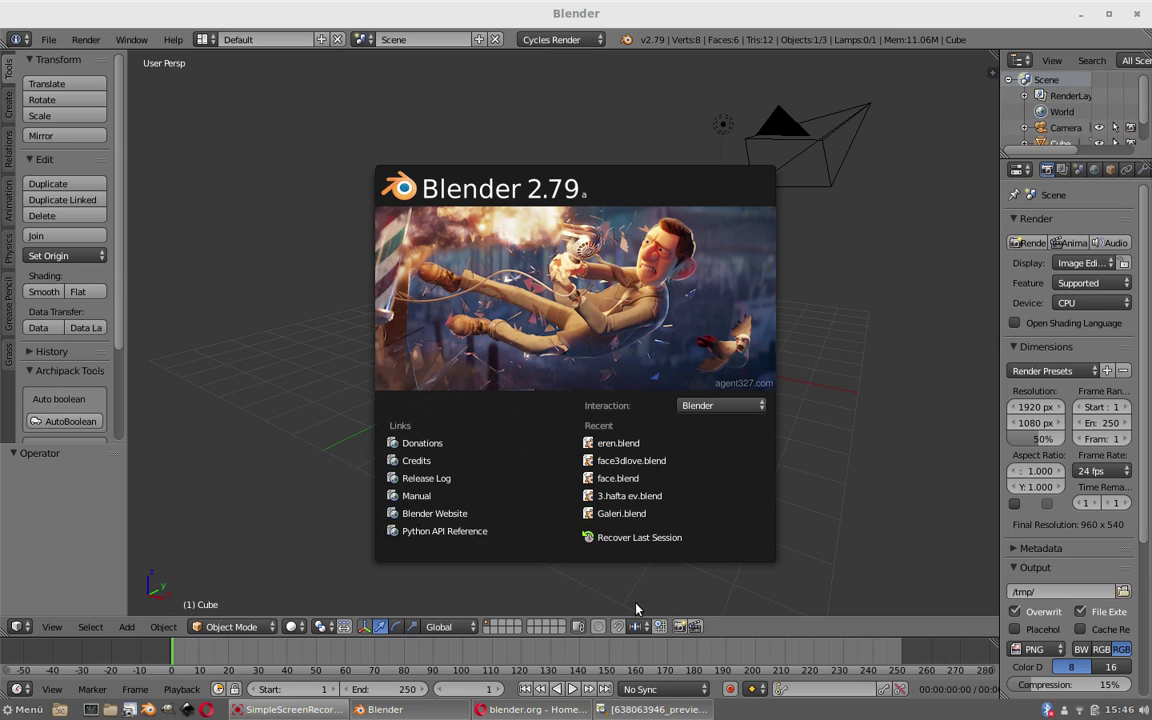
# Switch from Blender to the Opera window showing the blender.org home page
pyautogui.click(543, 711)
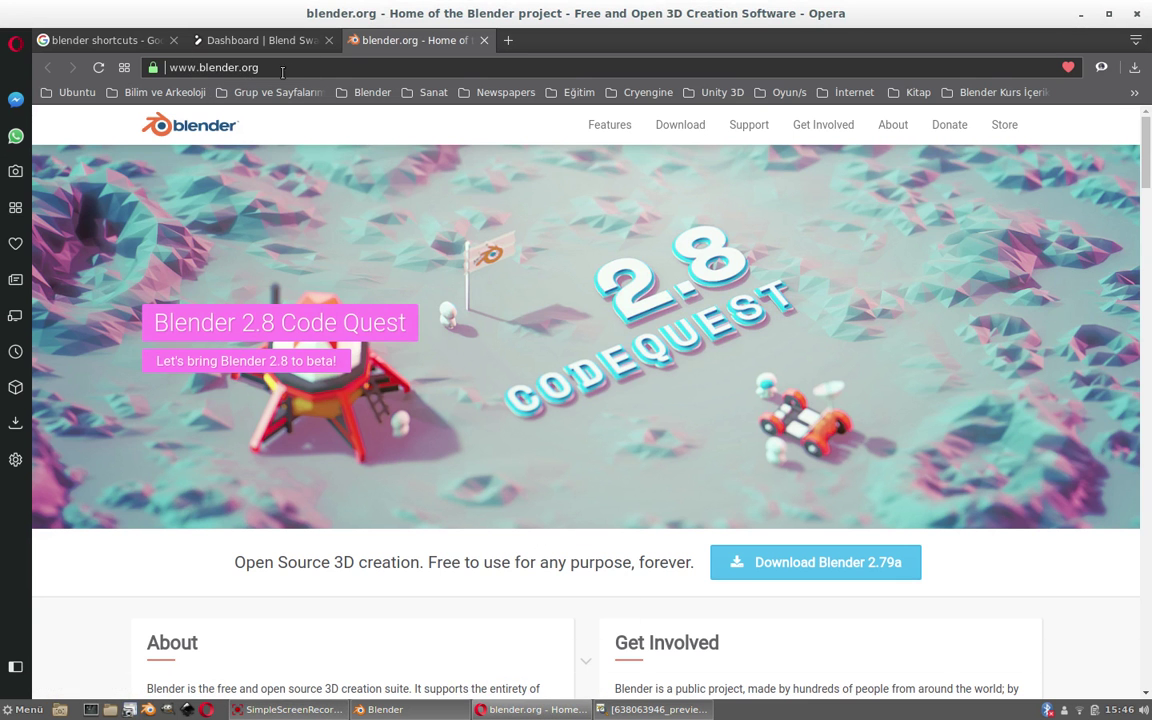
# Browse the blender.org home page, then return to Blender's 2.79 splash screen
pyautogui.scroll(-3, 380, 396)
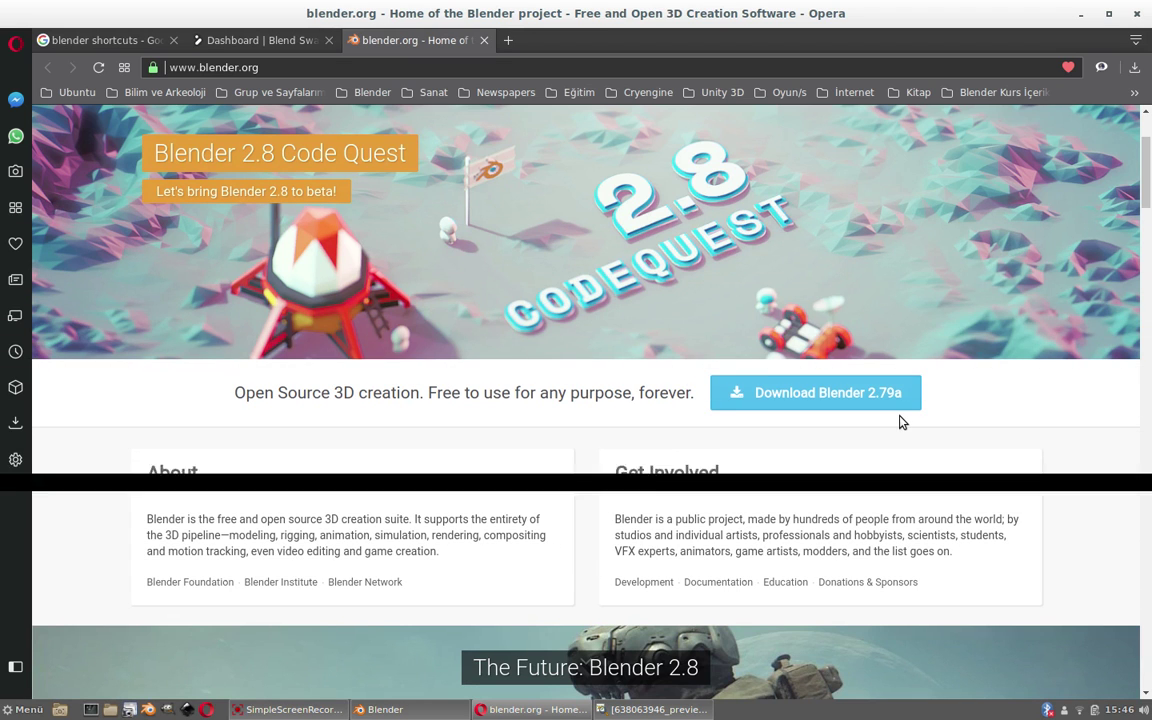
pyautogui.scroll(1, 900, 422)
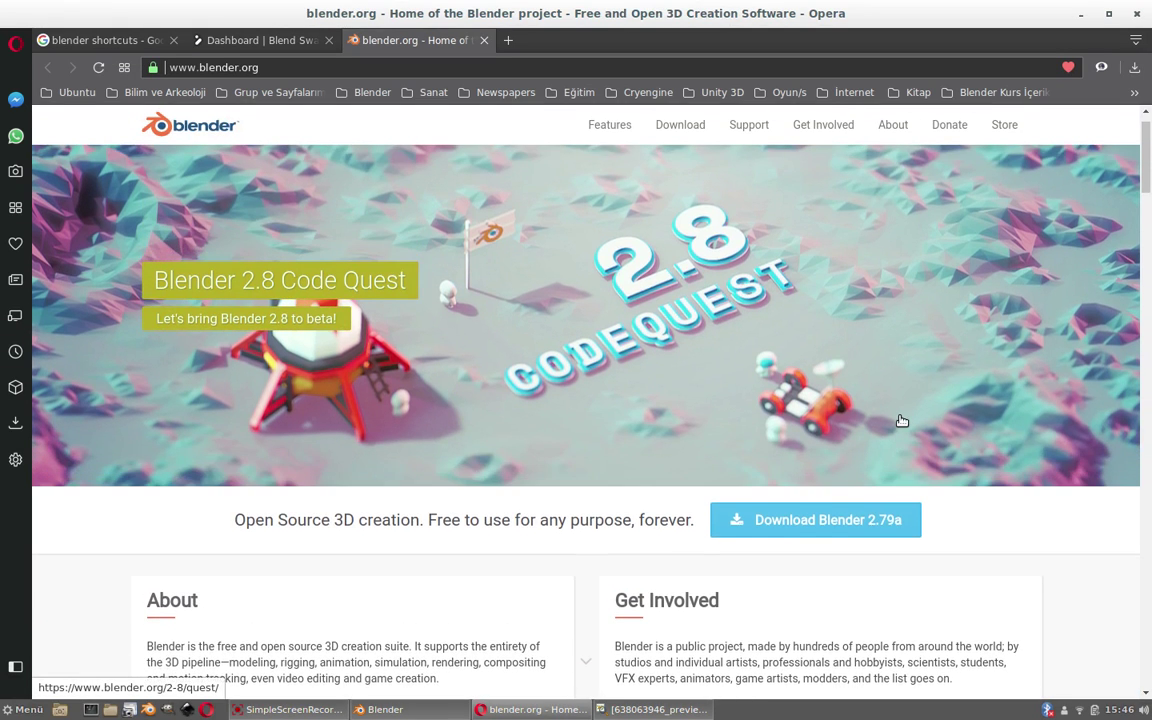
pyautogui.scroll(-1, 901, 421)
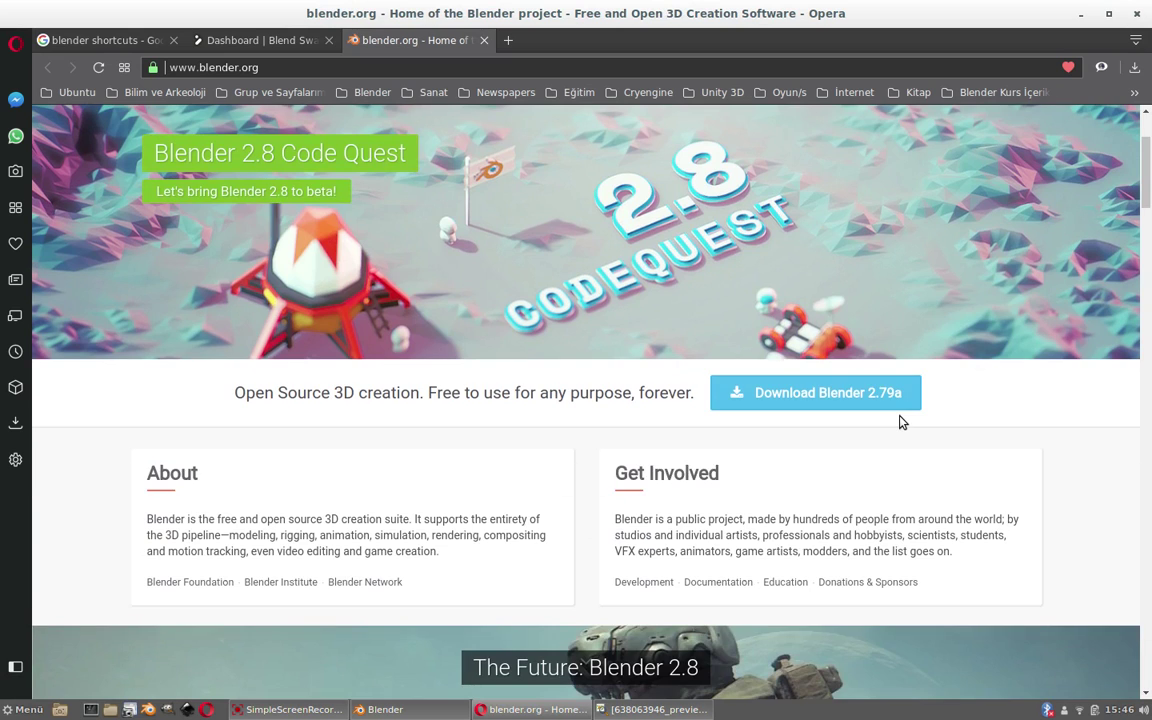
pyautogui.scroll(1, 901, 421)
pyautogui.scroll(-1, 901, 421)
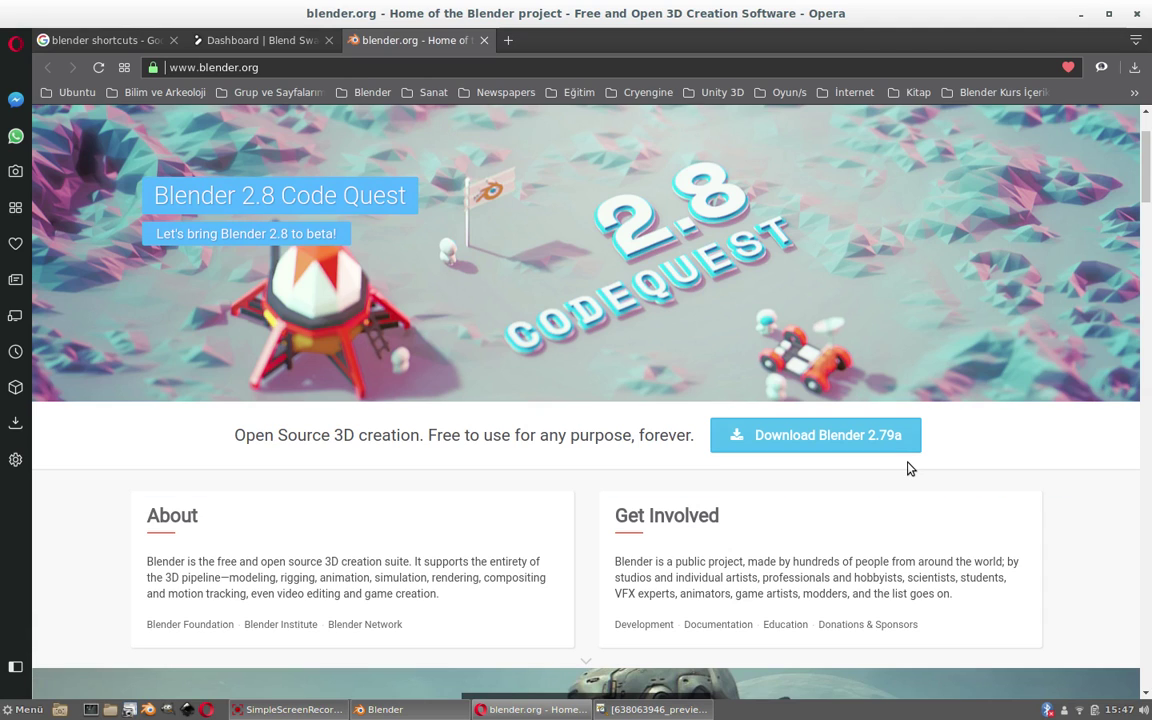
pyautogui.scroll(3, 910, 468)
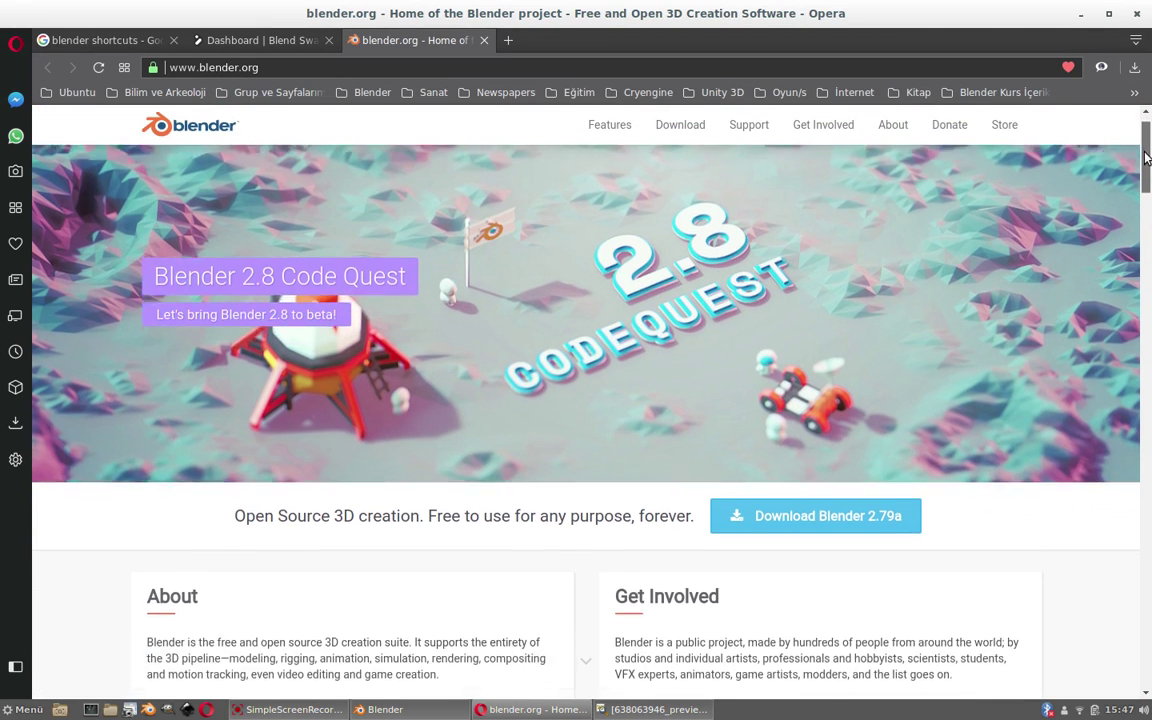
pyautogui.moveTo(1146, 148); pyautogui.dragTo(1146, 163)
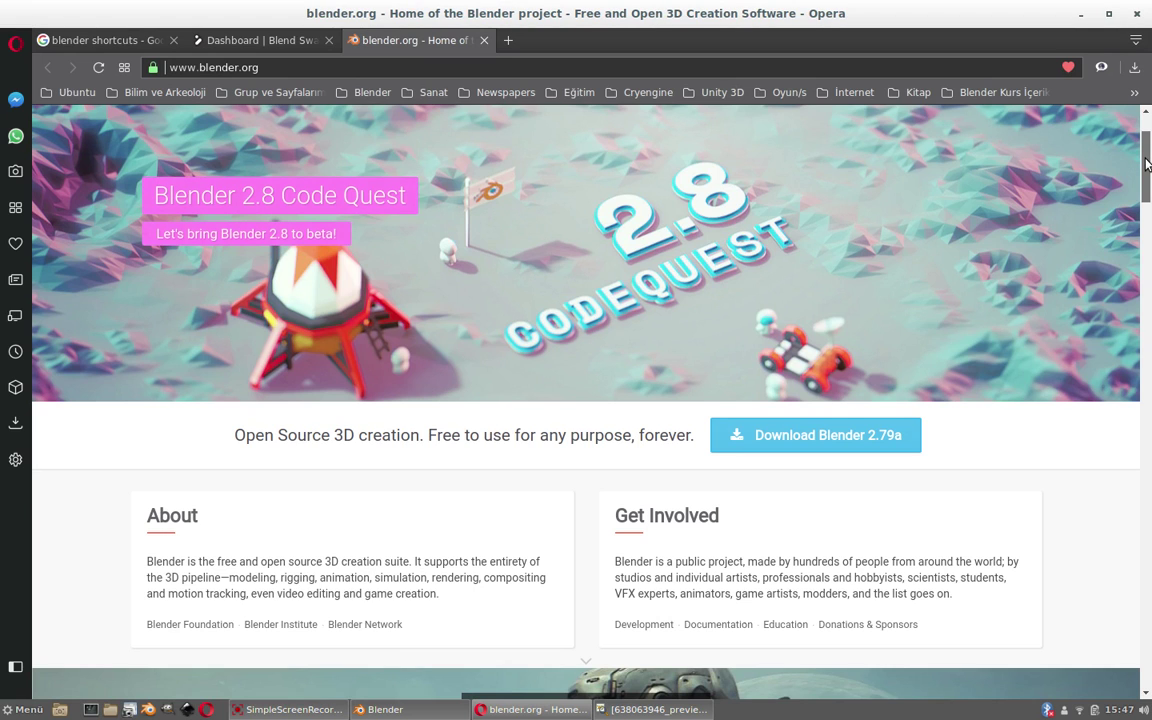
pyautogui.moveTo(1146, 163); pyautogui.dragTo(1146, 127)
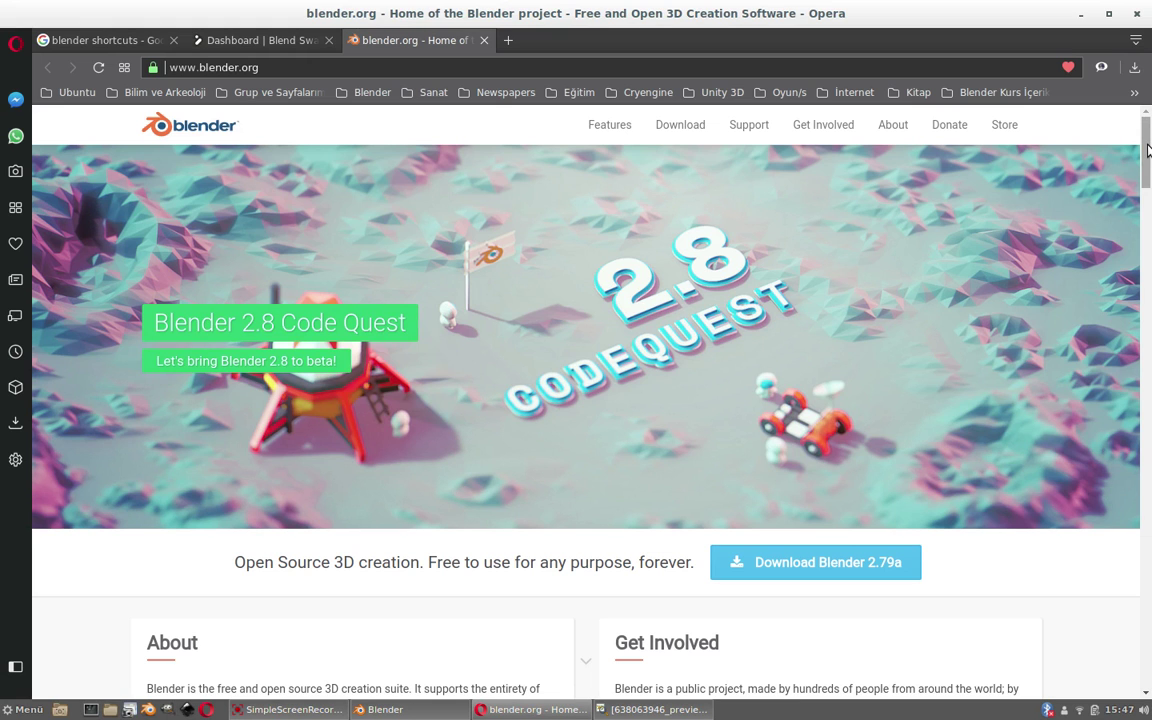
pyautogui.moveTo(1148, 148); pyautogui.dragTo(1148, 433)
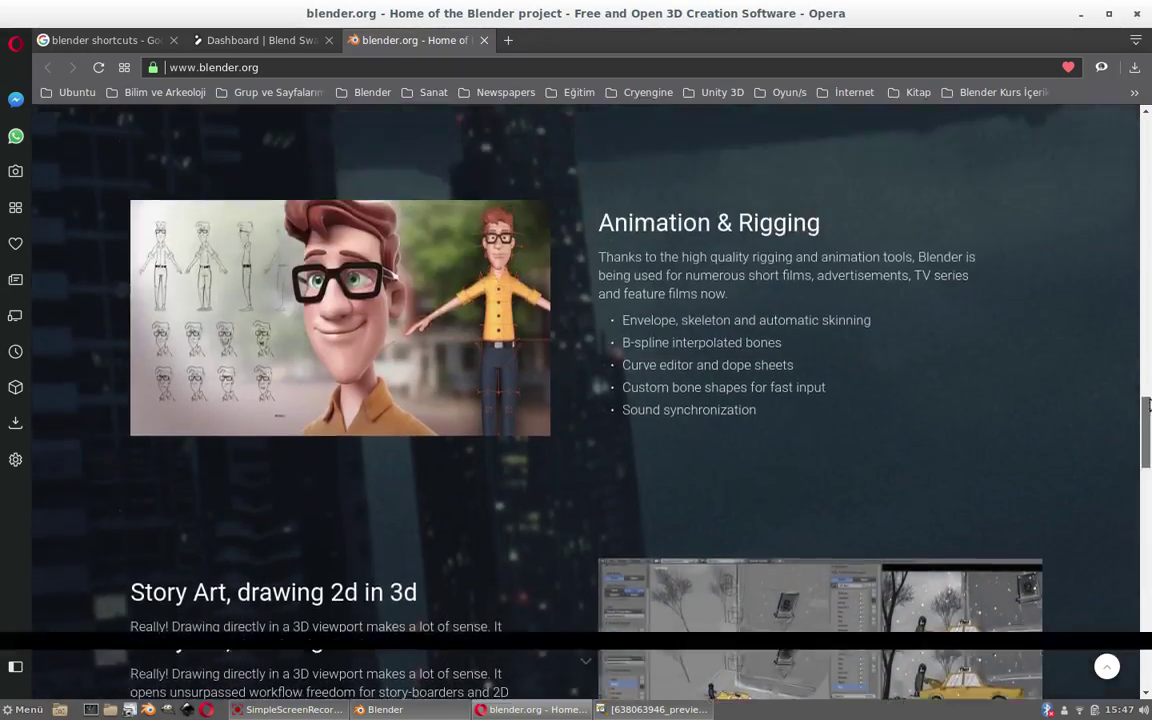
pyautogui.moveTo(1149, 460); pyautogui.dragTo(1145, 135)
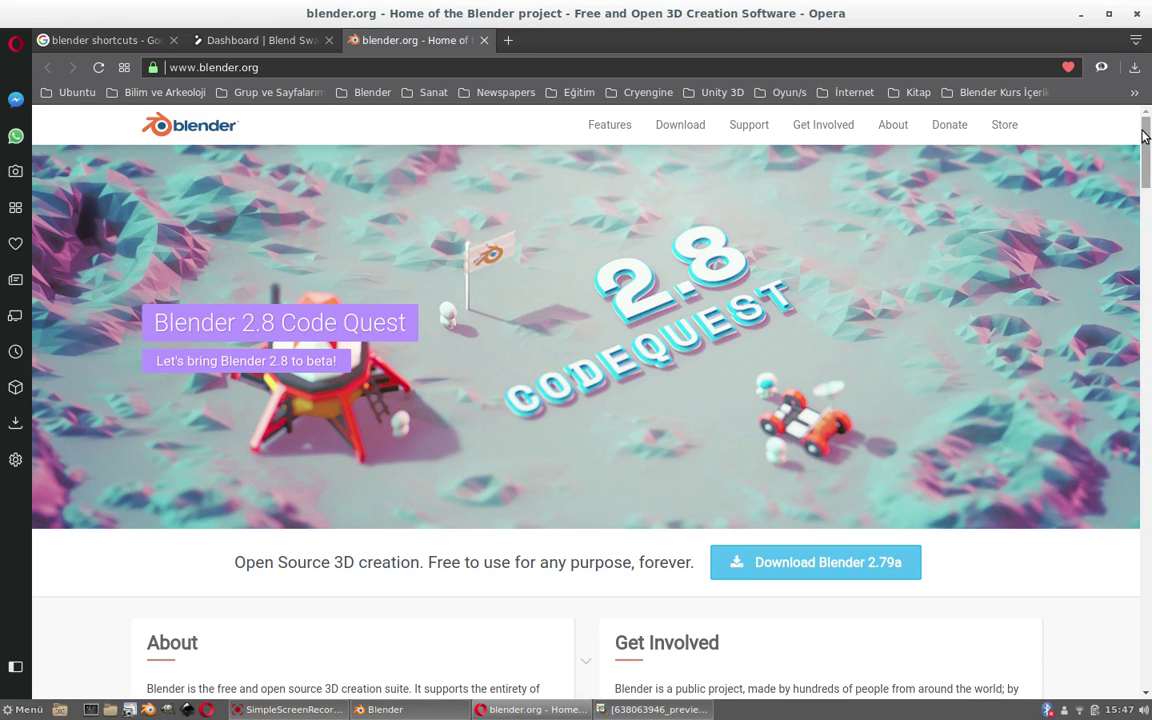
pyautogui.moveTo(1145, 135)
pyautogui.mouseDown()
pyautogui.moveTo(1149, 145)
pyautogui.moveTo(1147, 119)
pyautogui.mouseUp()
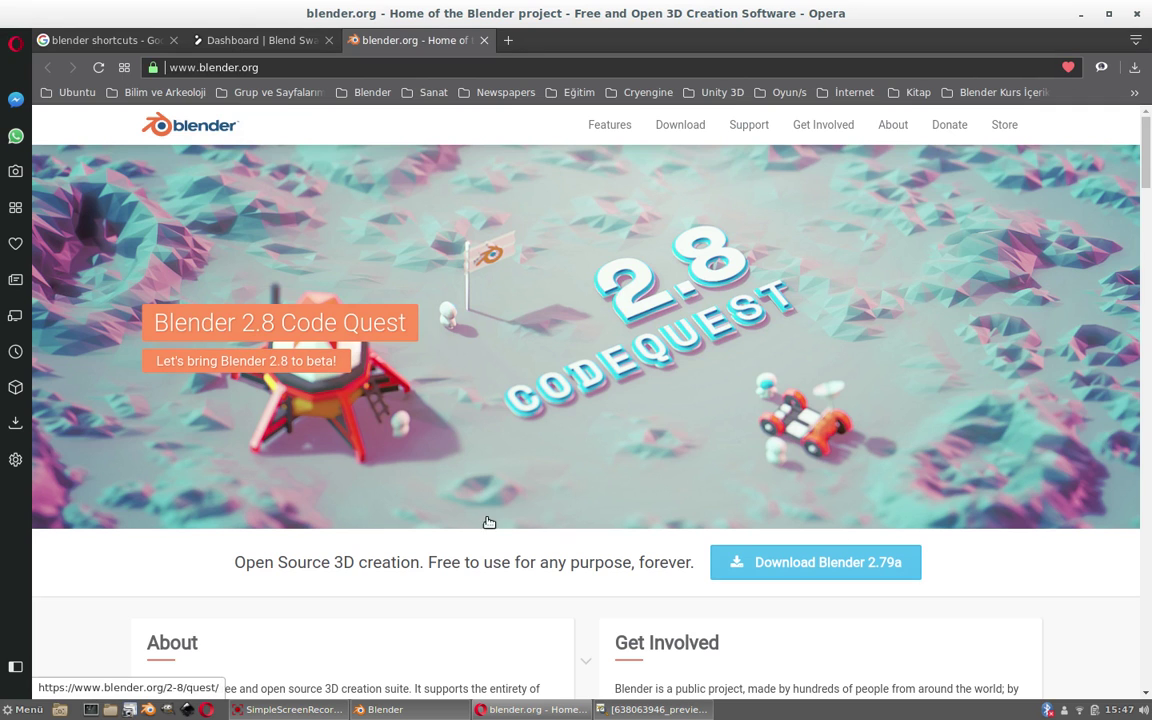
pyautogui.click(385, 709)
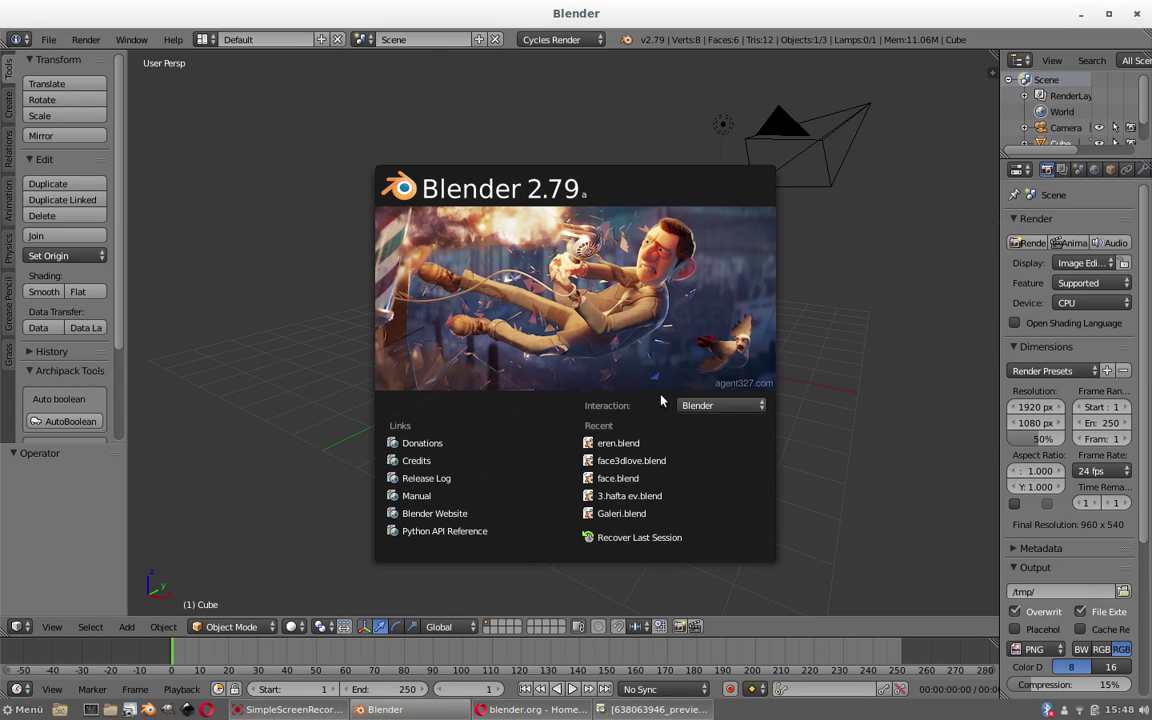
# Review the interaction presets, keep Blender, and dismiss the splash screen
pyautogui.click(742, 406)
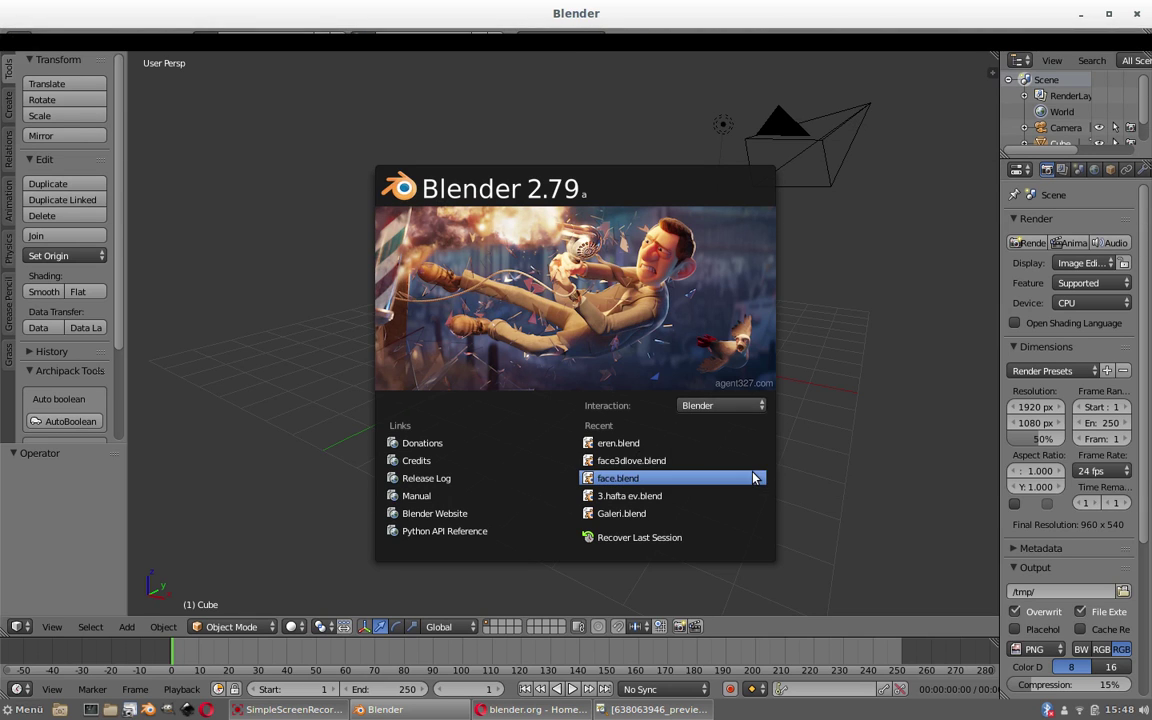
pyautogui.click(741, 403)
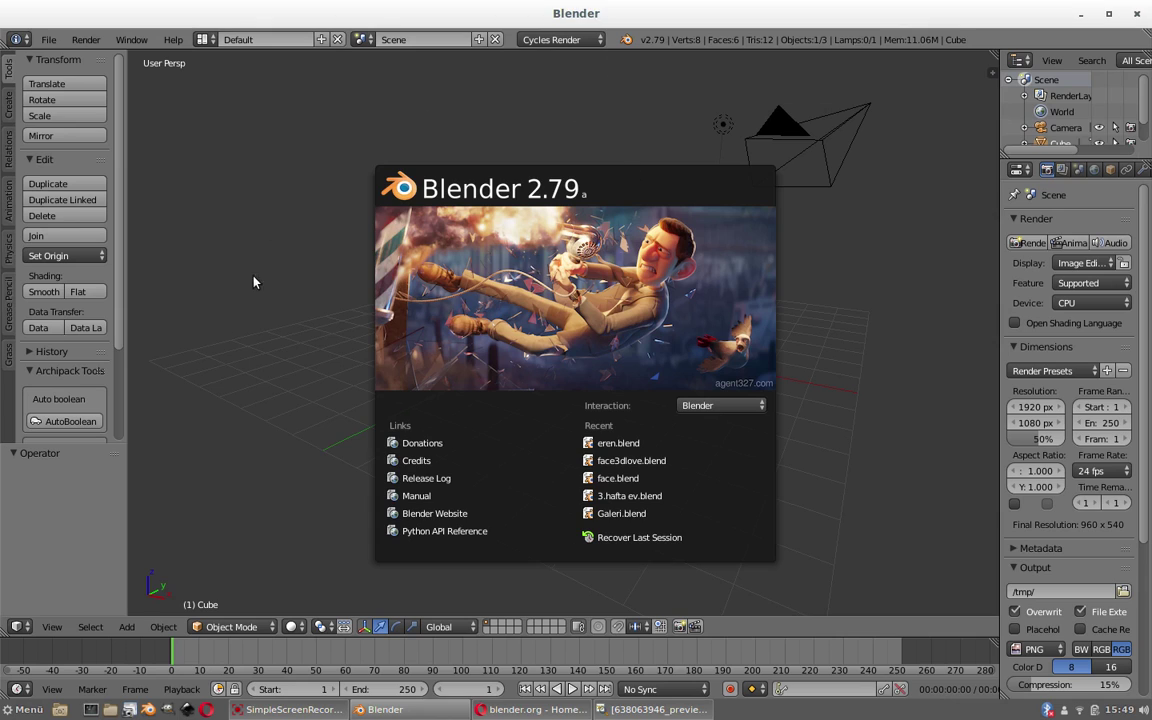
pyautogui.click(297, 284)
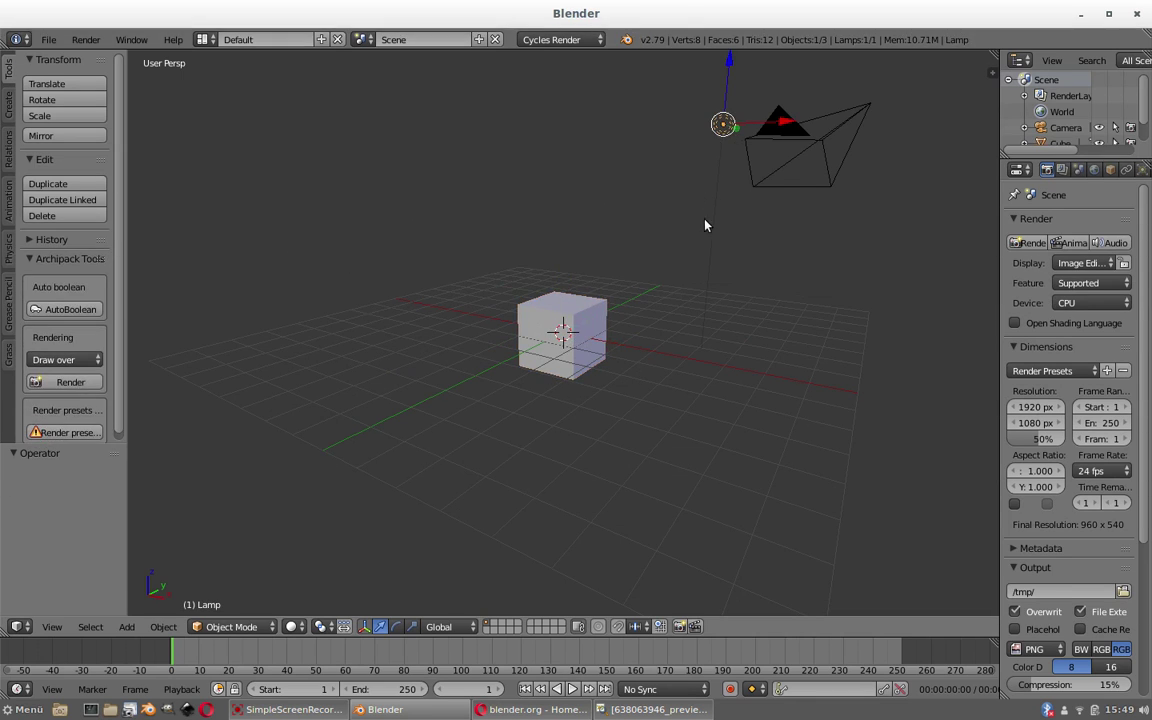
# Select the camera, orbit slightly, and widen the outliner so Camera, Cube and Lamp all show
pyautogui.rightClick(800, 159)
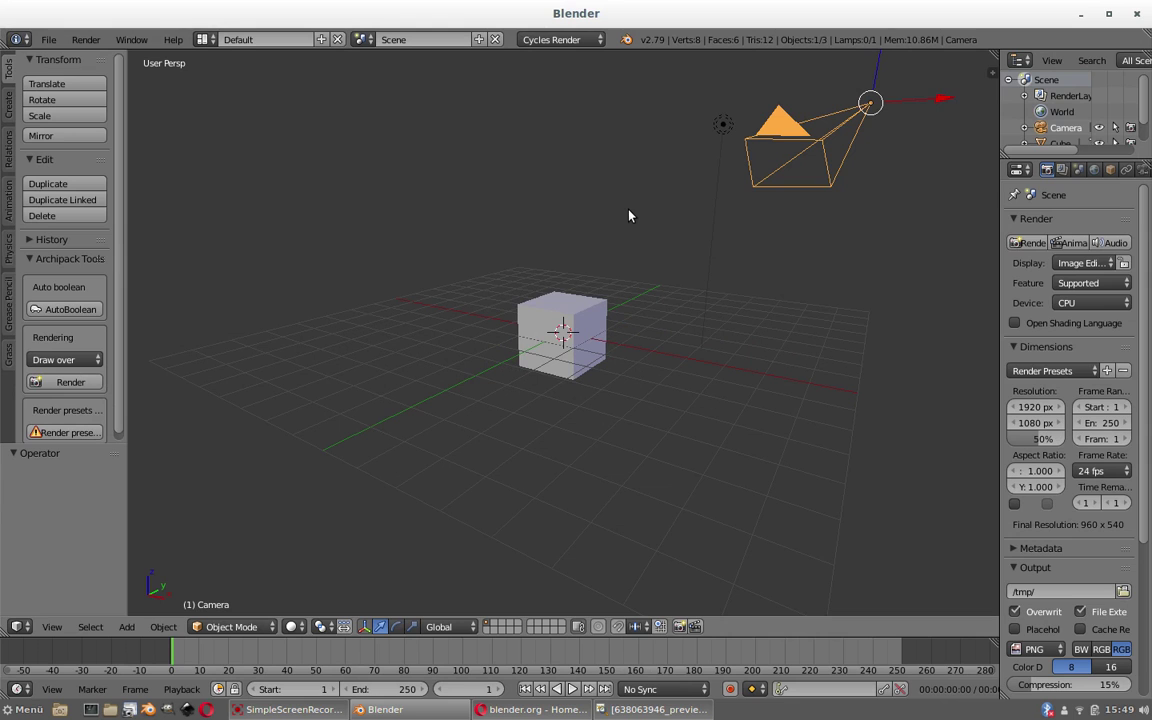
pyautogui.moveTo(522, 264)
pyautogui.mouseDown(button='middle')
pyautogui.moveTo(617, 278)
pyautogui.moveTo(532, 247)
pyautogui.moveTo(503, 249)
pyautogui.moveTo(488, 270)
pyautogui.moveTo(494, 260)
pyautogui.mouseUp(button='middle')
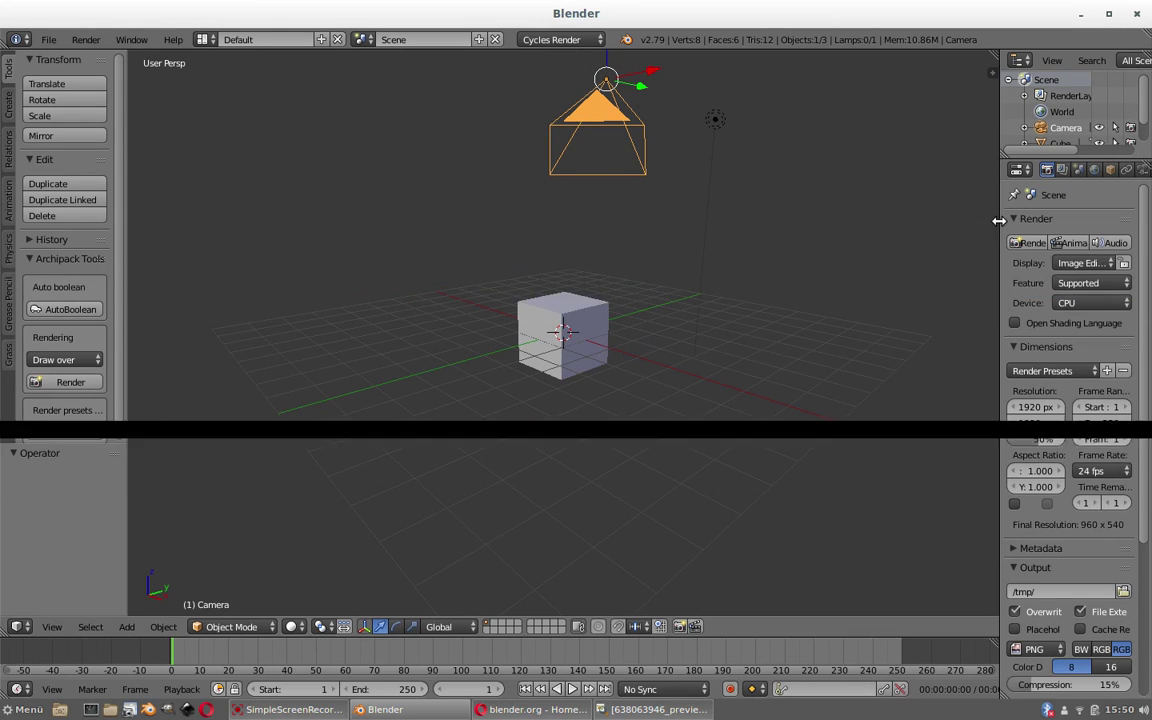
pyautogui.moveTo(1001, 219); pyautogui.dragTo(910, 218)
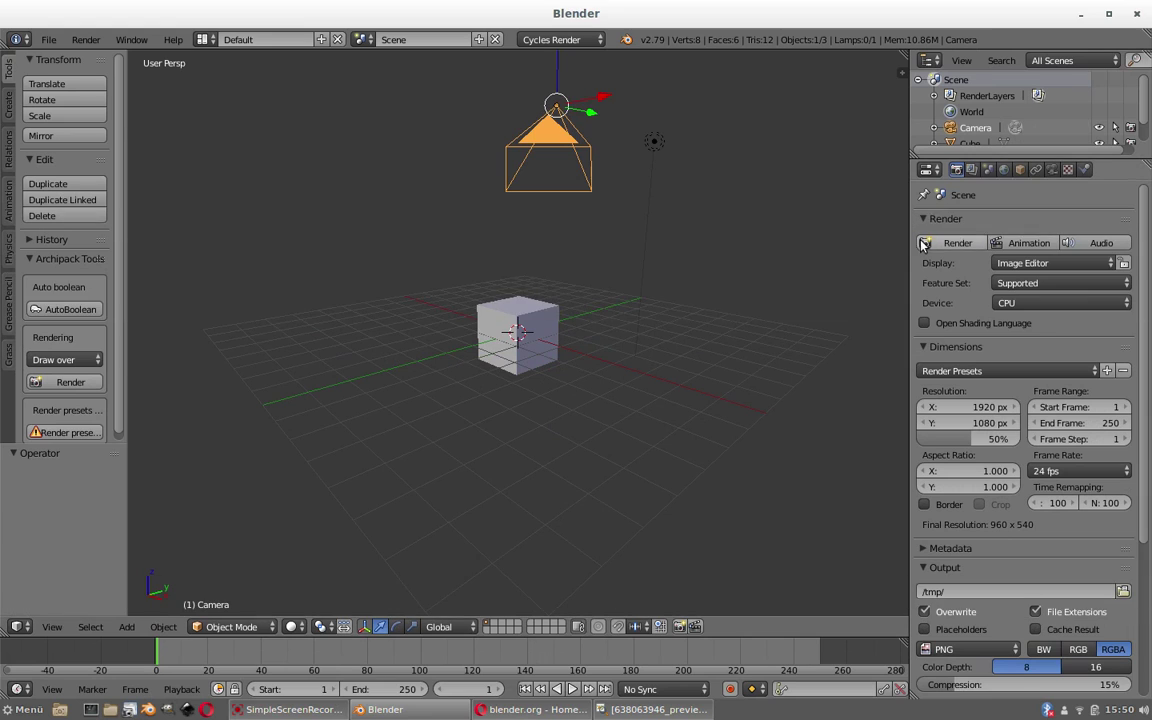
pyautogui.moveTo(1020, 157)
pyautogui.mouseDown()
pyautogui.moveTo(1021, 221)
pyautogui.moveTo(1021, 205)
pyautogui.mouseUp()
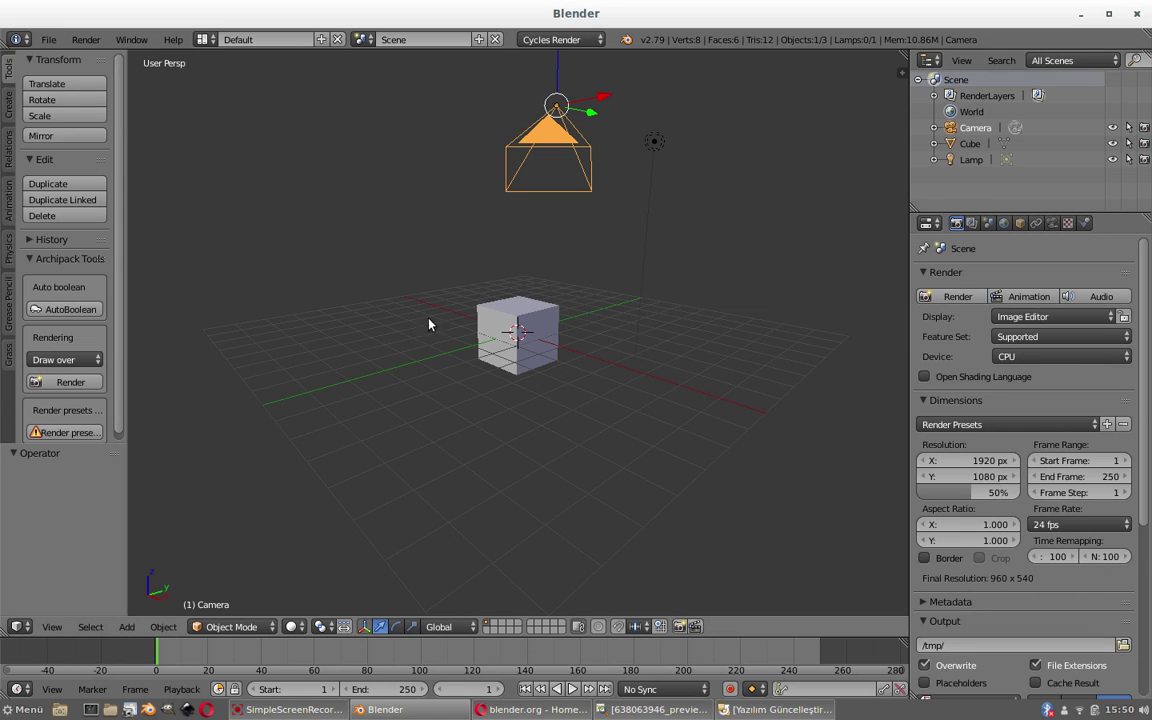
# Add a UV sphere and move it along Y to -3.557 beside the cube
pyautogui.hotkey('shift', 'a')
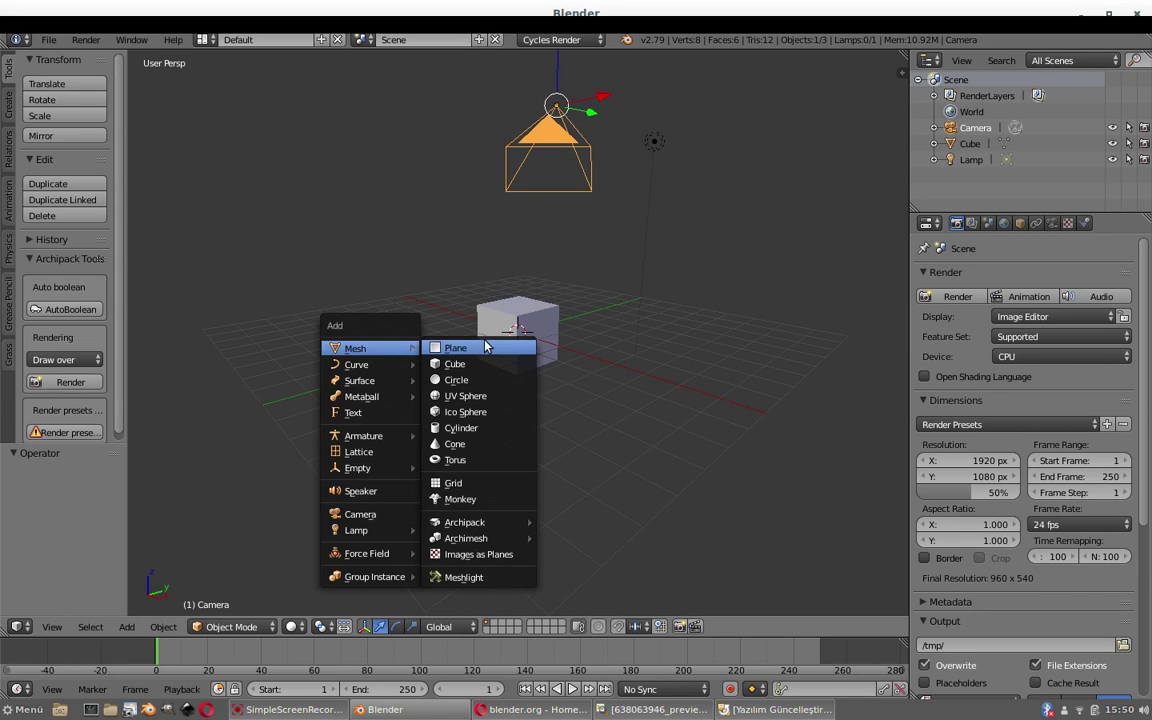
pyautogui.click(490, 396)
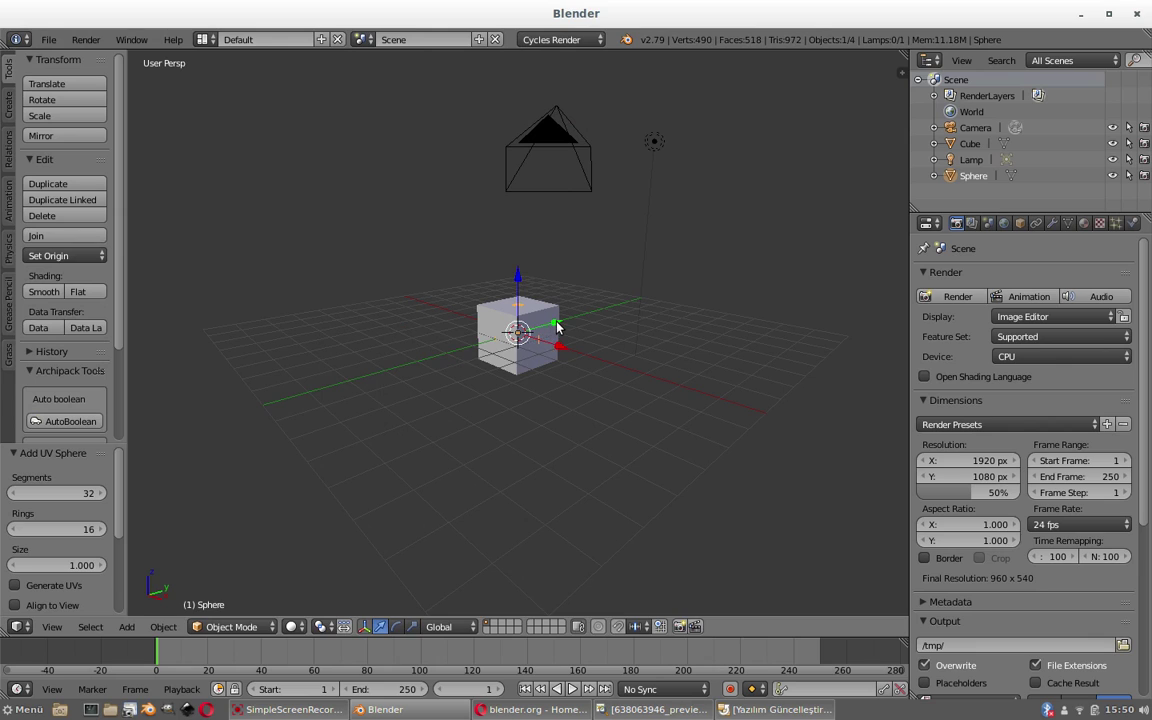
pyautogui.press('g')
pyautogui.click(472, 365)
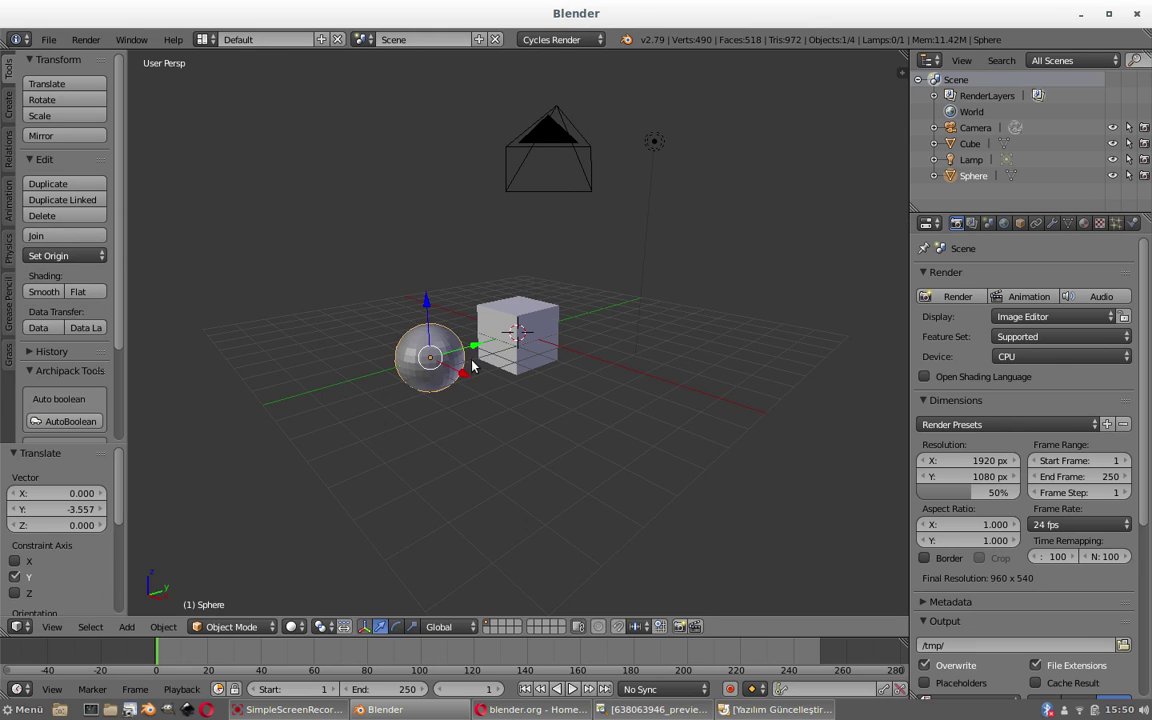
# Rename the sphere to Küre and the cube to Küp in the outliner
pyautogui.doubleClick(975, 176)
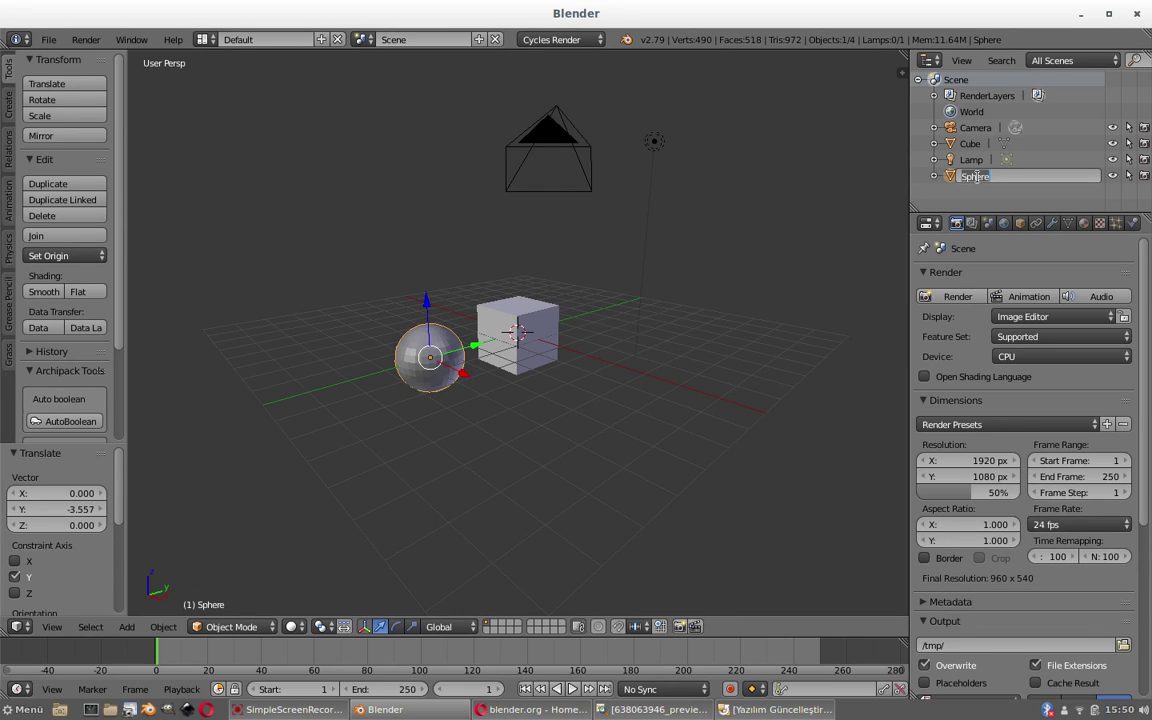
pyautogui.write('Küre')
pyautogui.press('Return')
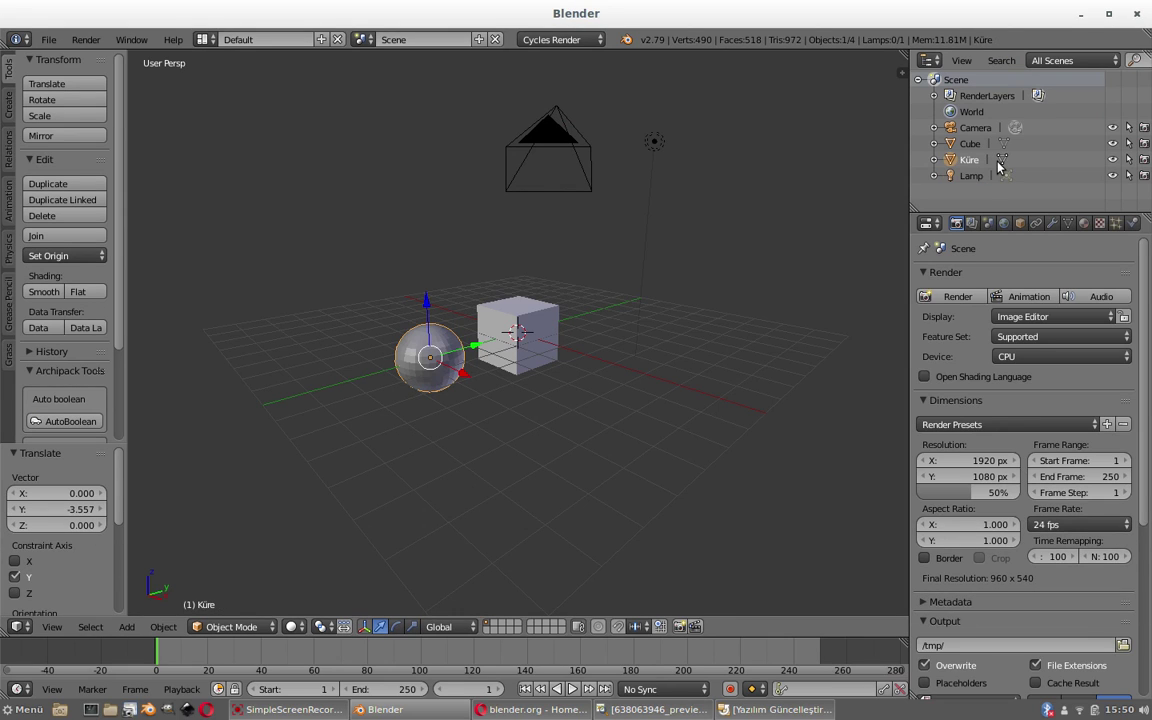
pyautogui.doubleClick(973, 144)
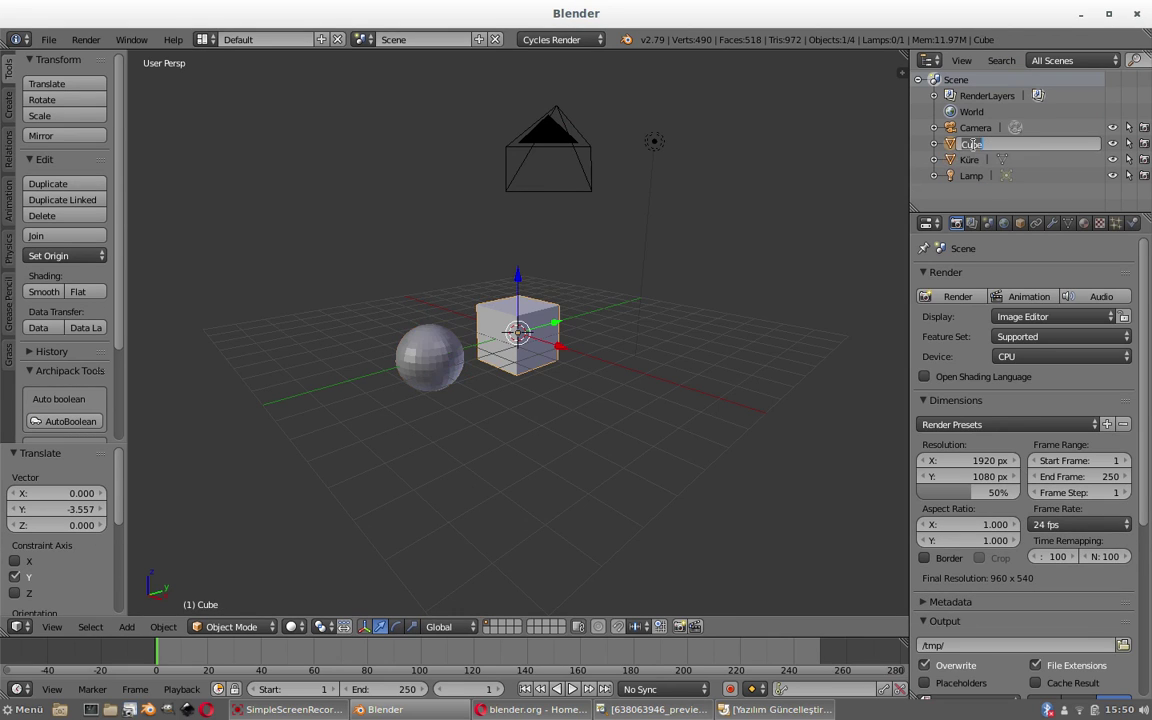
pyautogui.write('Kü')
pyautogui.write('p')
pyautogui.press('Return')
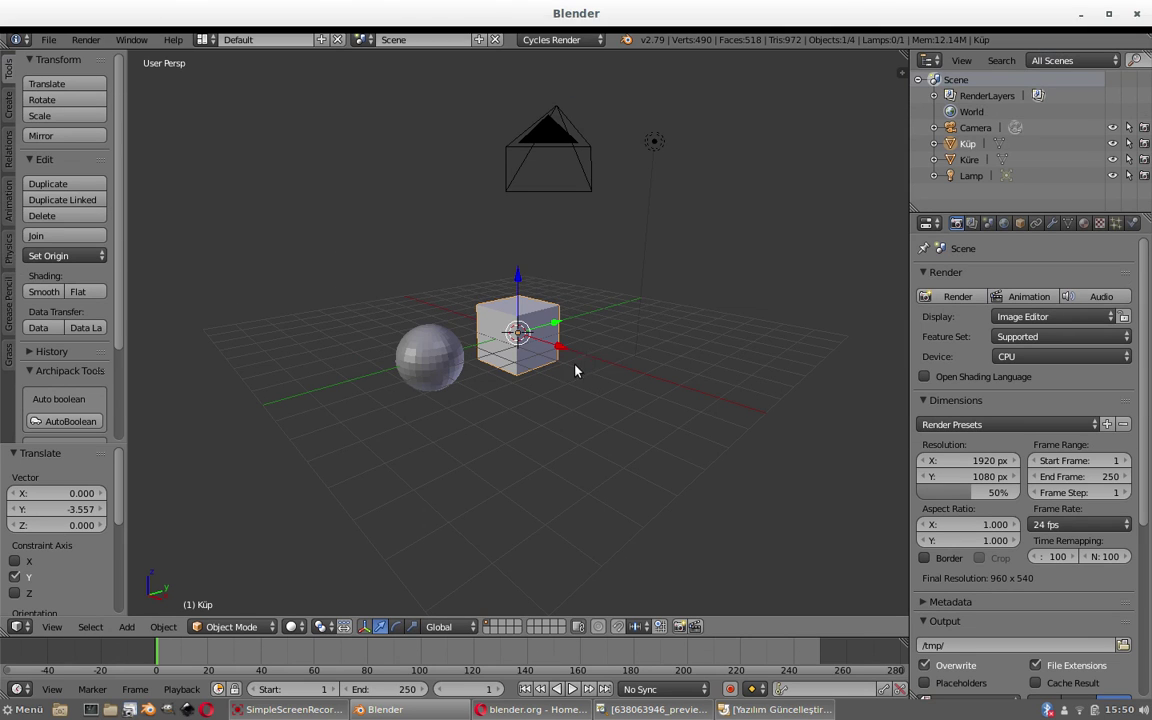
pyautogui.moveTo(573, 368)
pyautogui.mouseDown(button='middle')
pyautogui.moveTo(476, 373)
pyautogui.moveTo(527, 381)
pyautogui.mouseUp(button='middle')
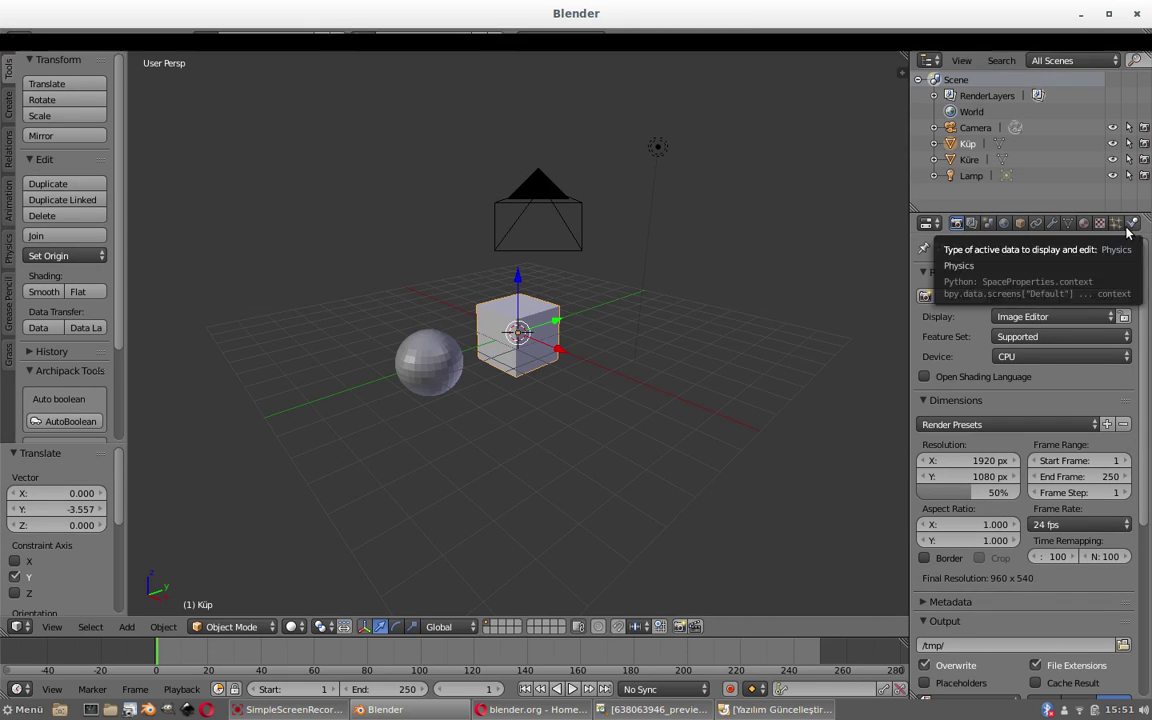
pyautogui.click(975, 223)
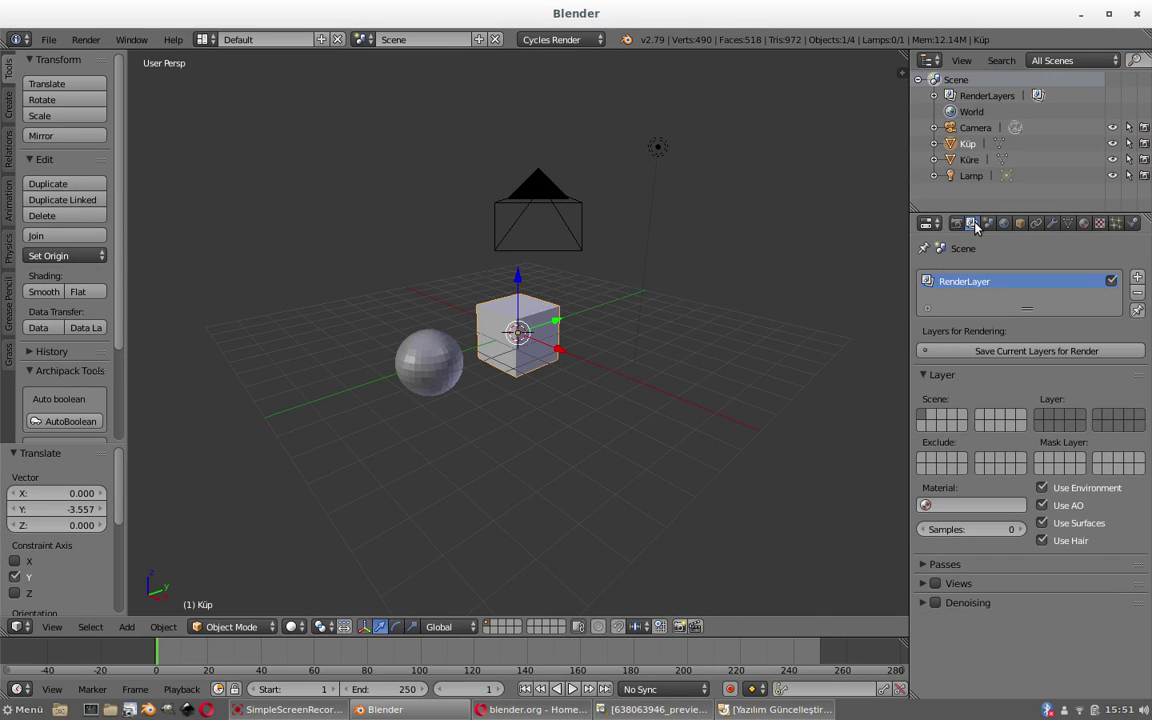
pyautogui.click(989, 223)
pyautogui.click(1004, 223)
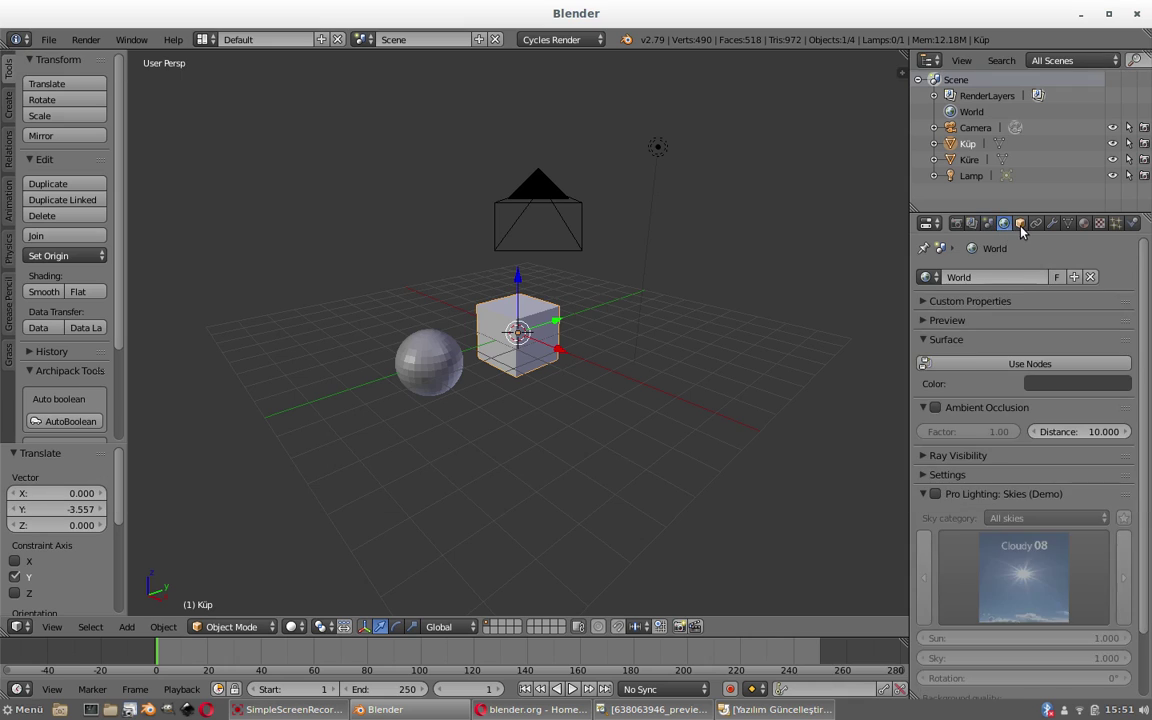
pyautogui.click(1020, 223)
pyautogui.click(1036, 223)
pyautogui.click(1053, 223)
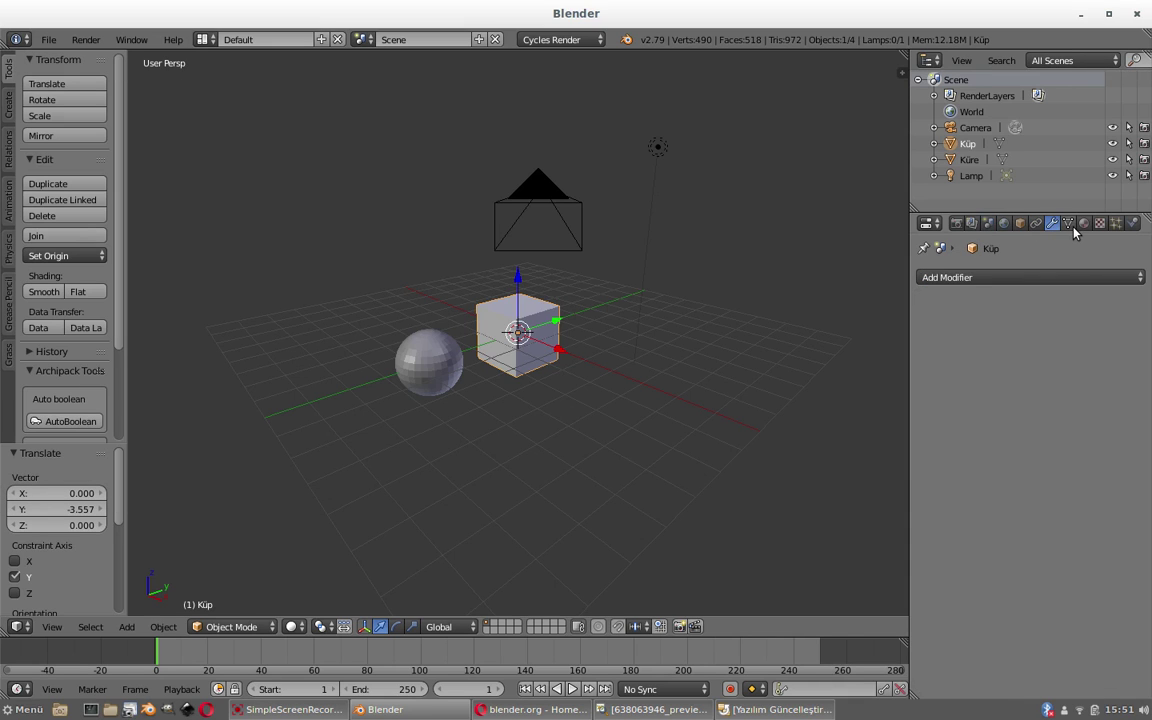
pyautogui.click(1068, 223)
pyautogui.click(1084, 223)
pyautogui.click(1100, 224)
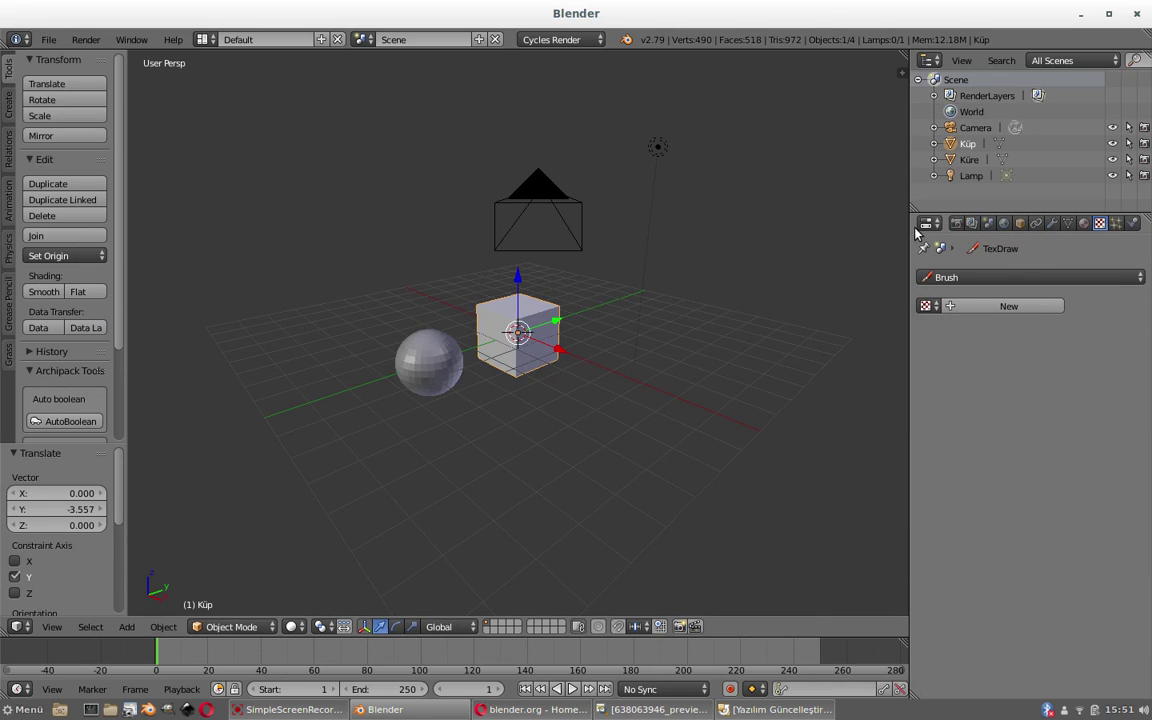
pyautogui.click(957, 223)
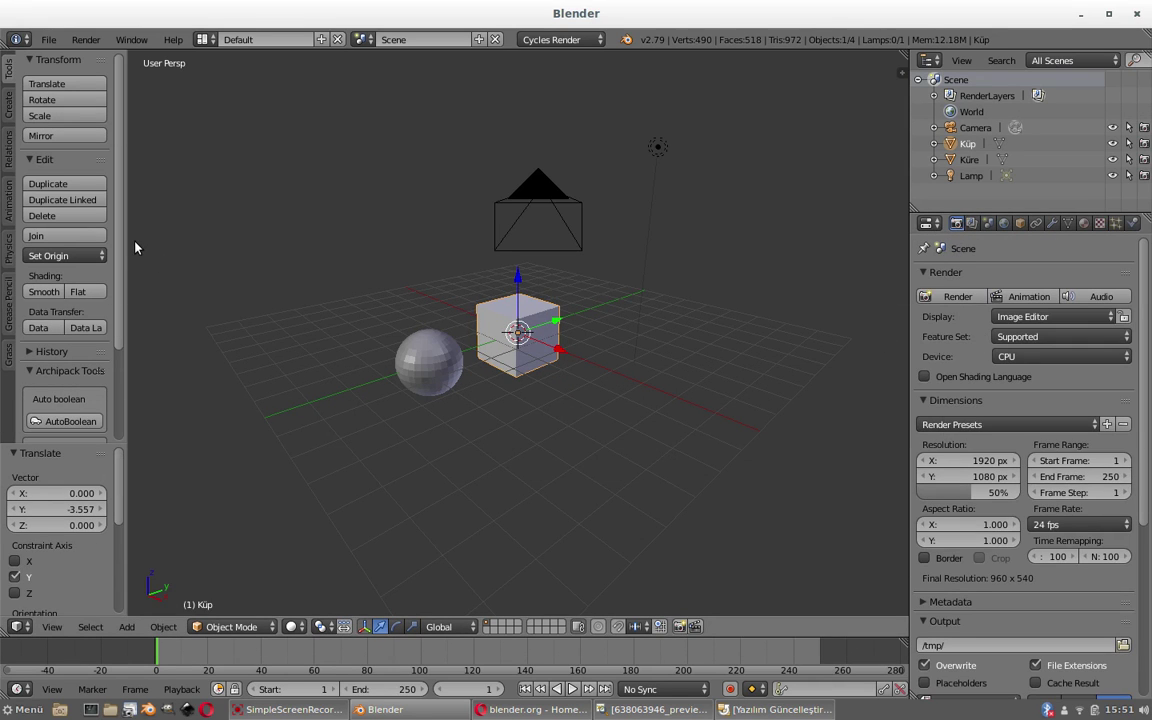
# Narrow the tool shelf and browse its tabs, ending on Create with the primitive list
pyautogui.moveTo(129, 241); pyautogui.dragTo(156, 251)
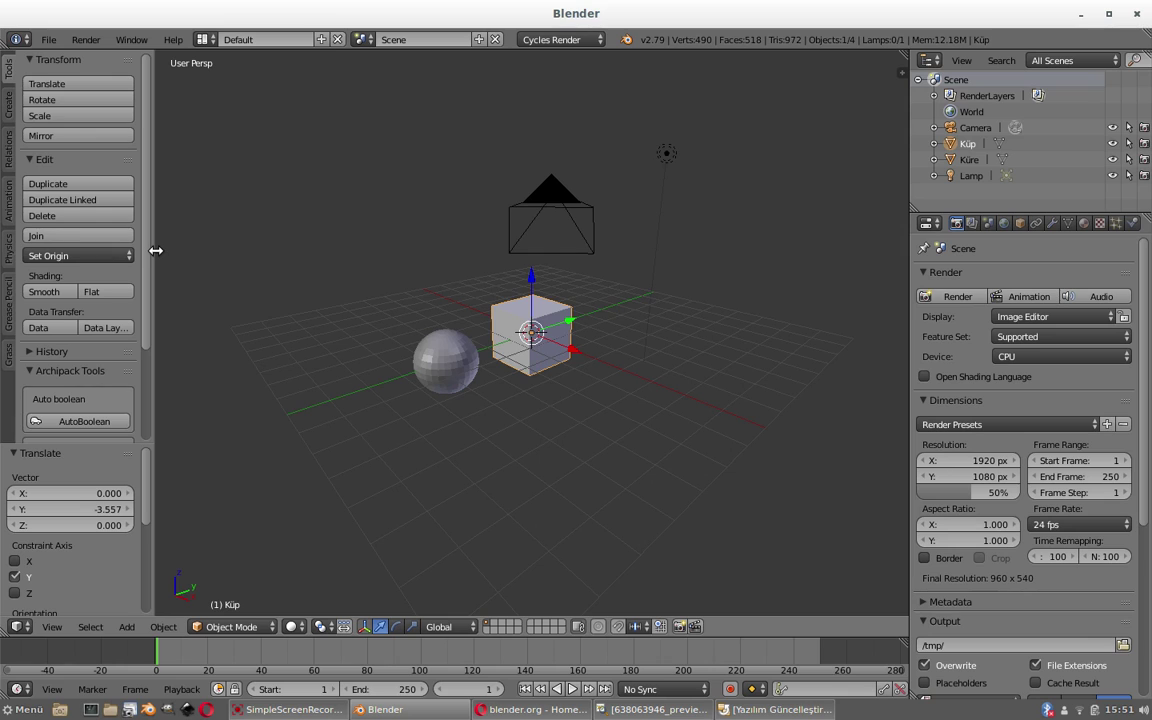
pyautogui.click(7, 102)
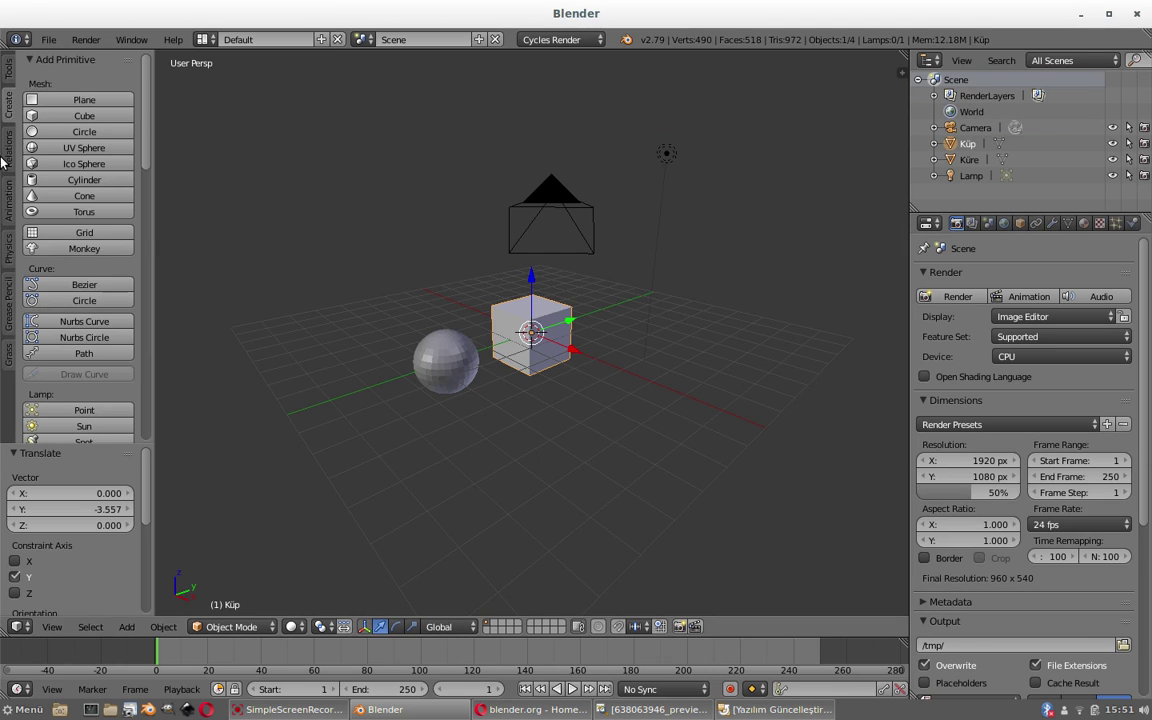
pyautogui.click(5, 155)
pyautogui.click(8, 70)
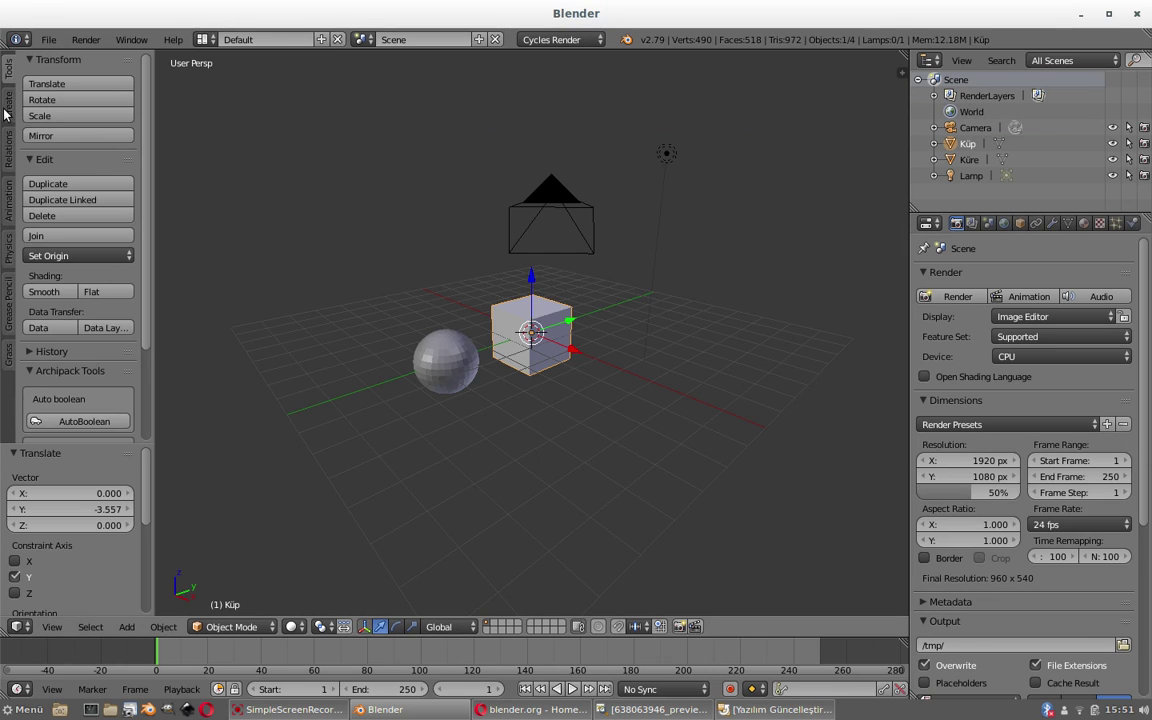
pyautogui.click(6, 108)
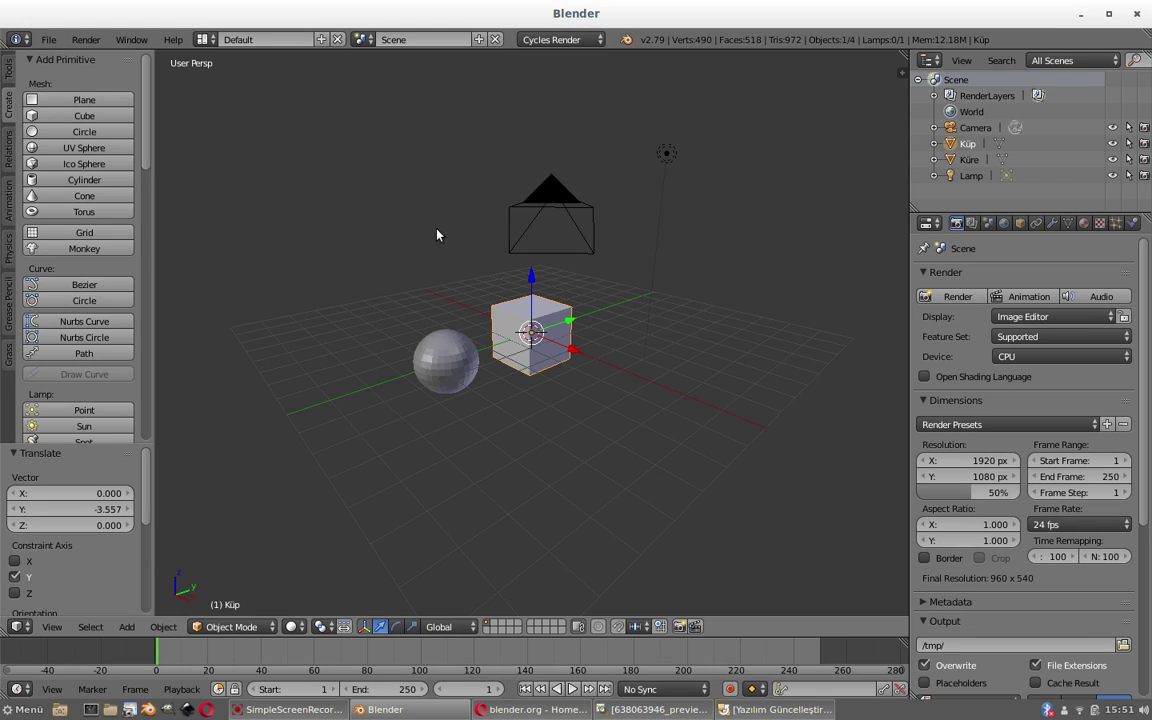
pyautogui.moveTo(150, 247); pyautogui.dragTo(131, 247)
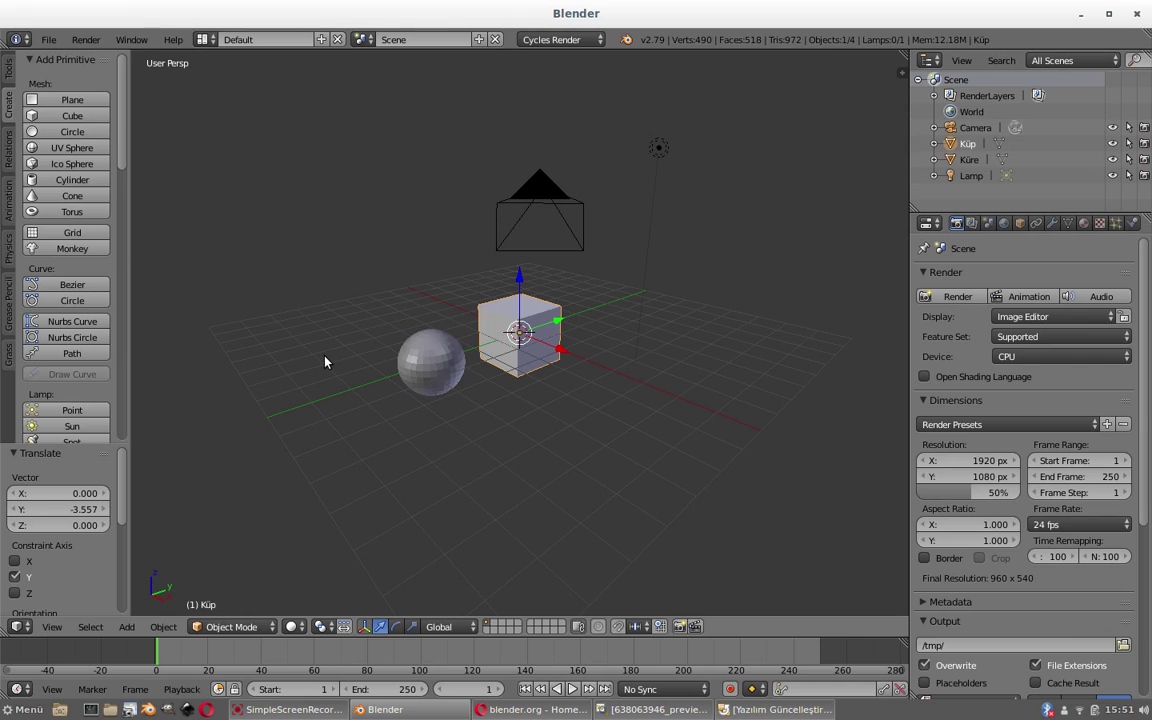
# Add a Suzanne monkey and move it along X to 4.057, clear of the cube
pyautogui.hotkey('shift', 'a')
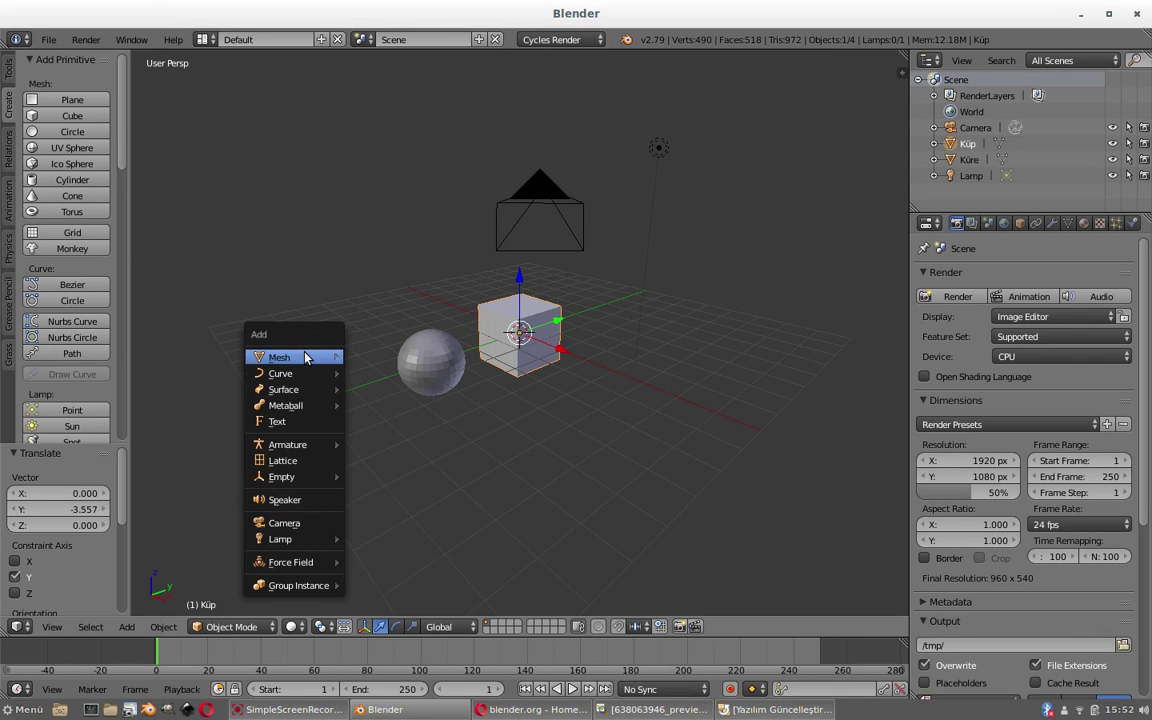
pyautogui.moveTo(290, 357)
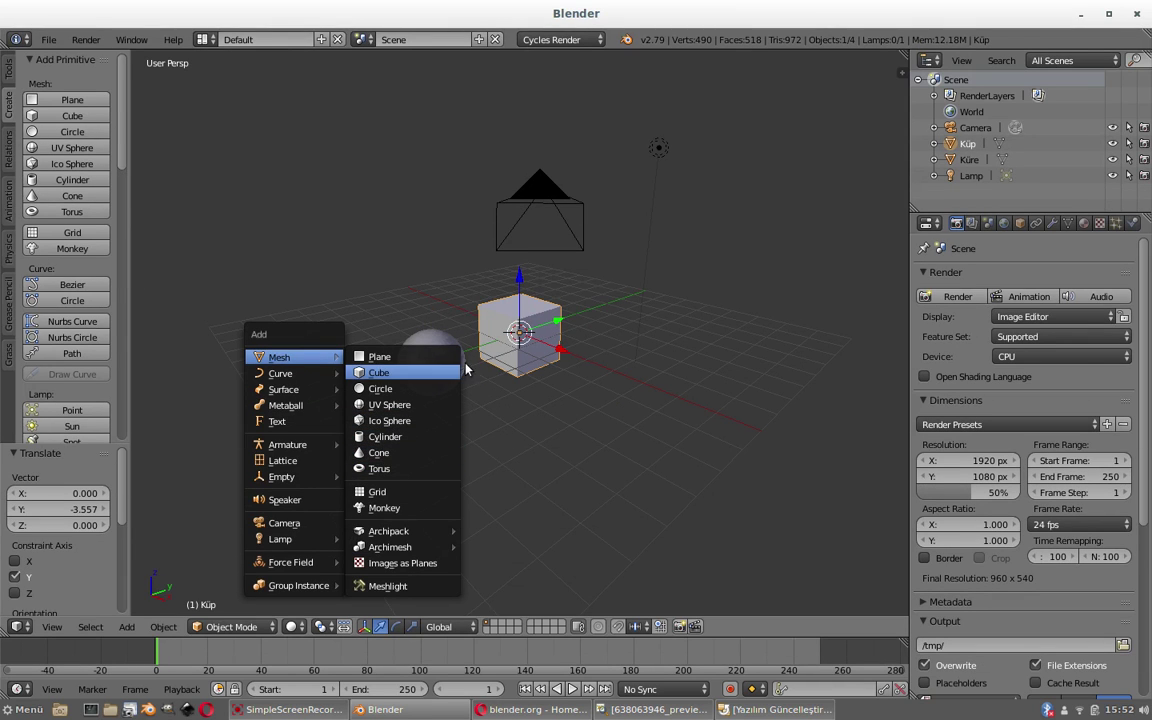
pyautogui.click(412, 509)
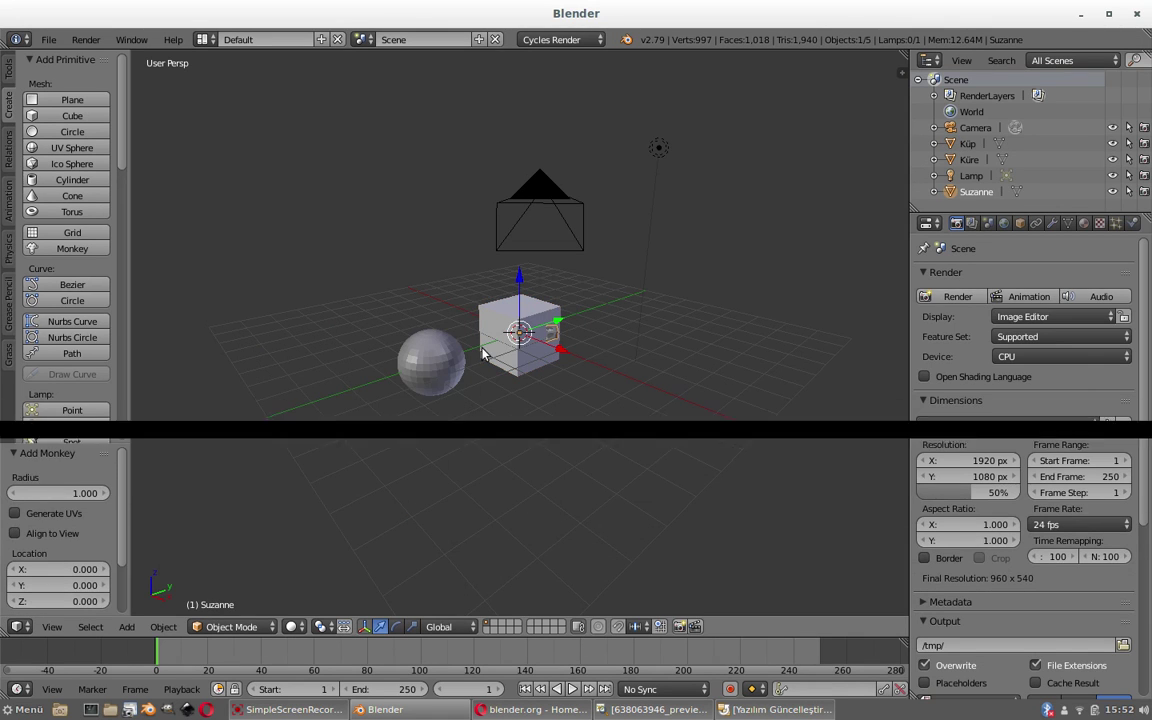
pyautogui.moveTo(564, 327)
pyautogui.mouseDown()
pyautogui.moveTo(630, 300)
pyautogui.moveTo(784, 324)
pyautogui.mouseUp()
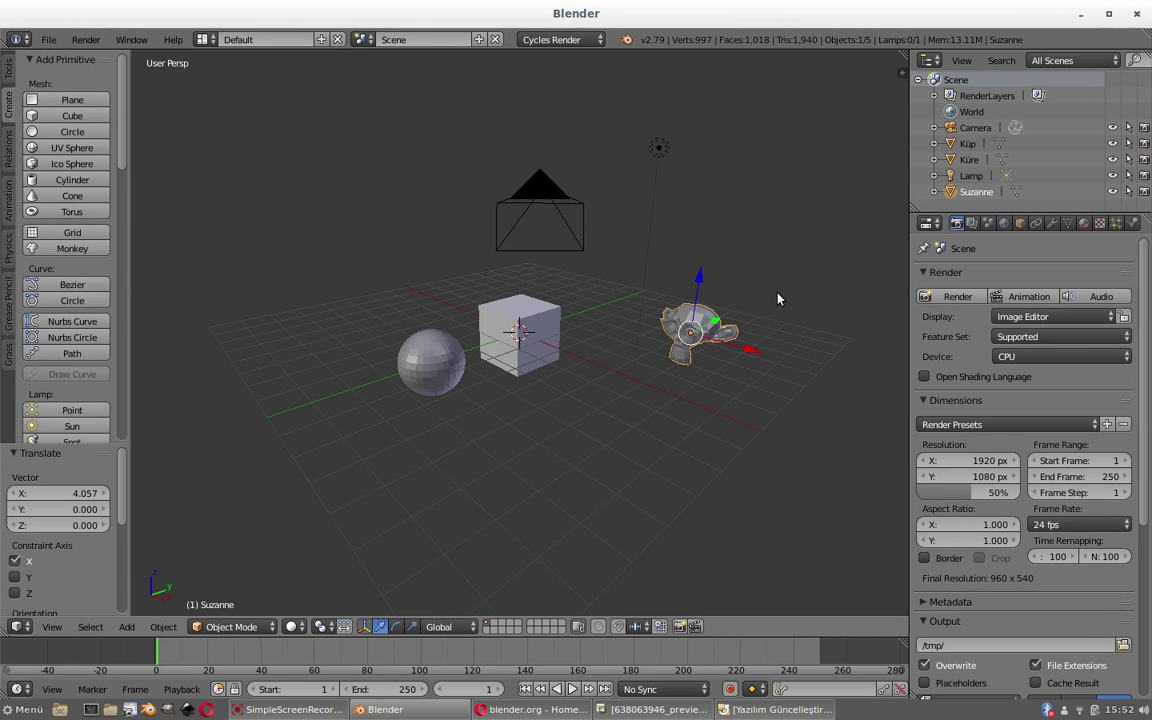
pyautogui.scroll(5, 755, 300)
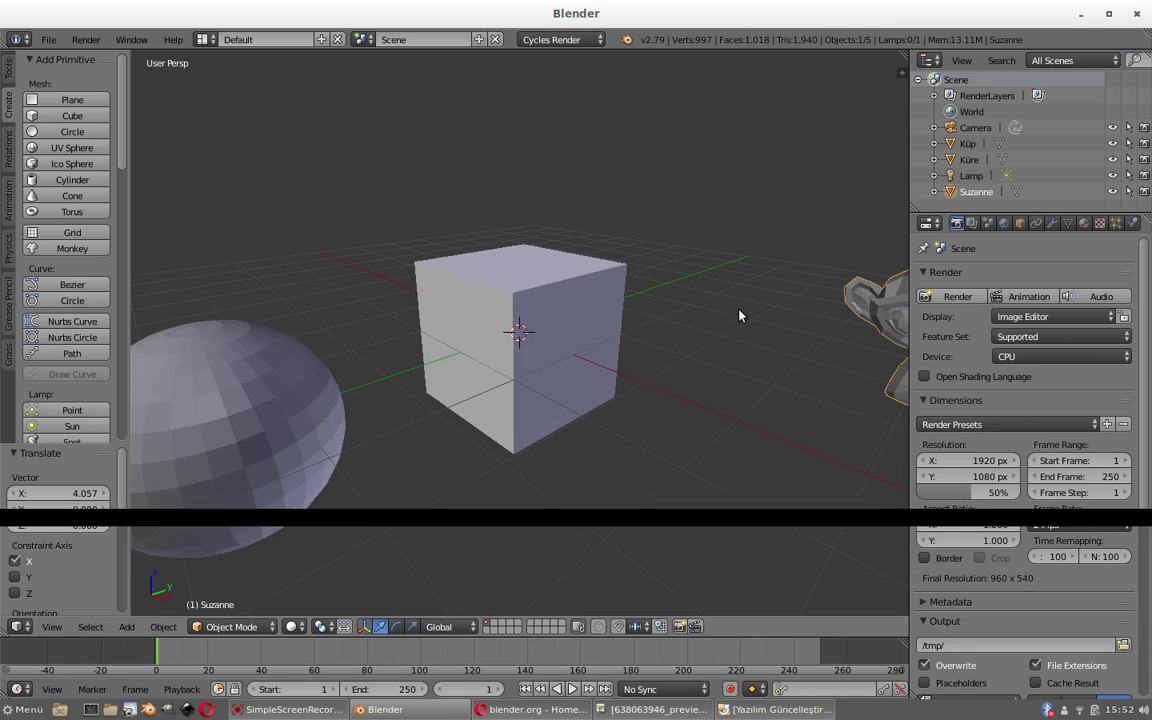
pyautogui.keyDown('shift'); pyautogui.moveTo(755, 278); pyautogui.dragTo(481, 275, button='middle'); pyautogui.keyUp('shift')
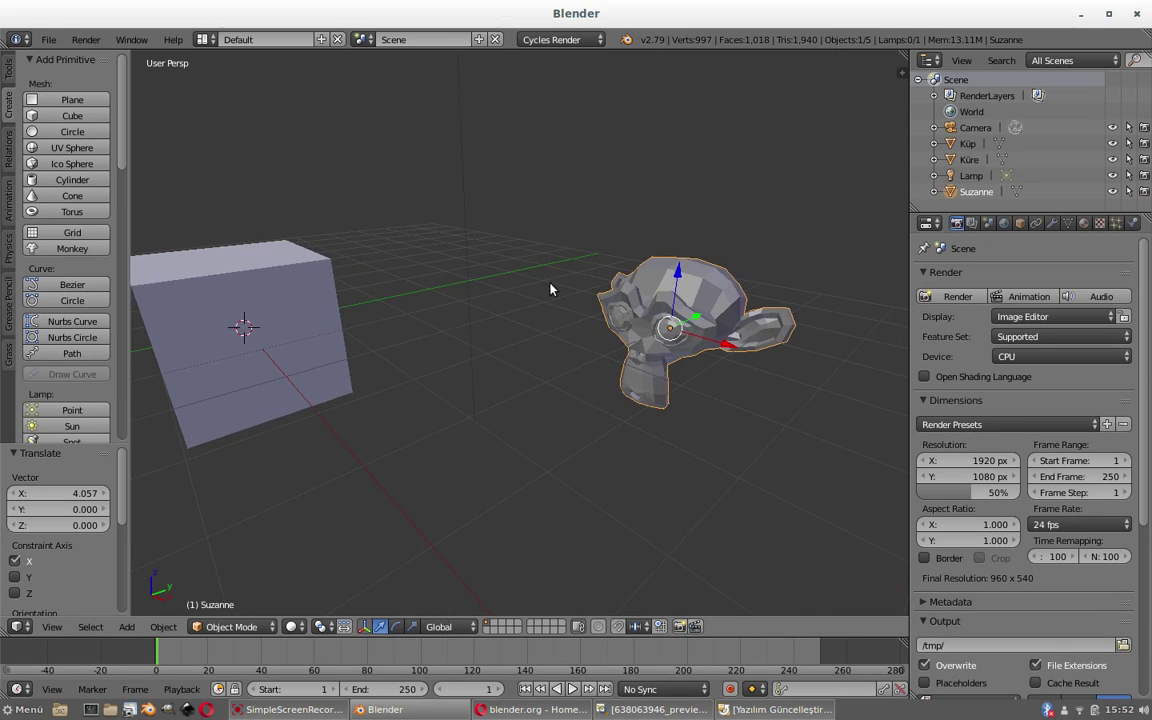
pyautogui.moveTo(550, 288)
pyautogui.mouseDown(button='middle')
pyautogui.moveTo(607, 278)
pyautogui.moveTo(591, 285)
pyautogui.moveTo(550, 267)
pyautogui.moveTo(617, 267)
pyautogui.mouseUp(button='middle')
pyautogui.scroll(-3, 614, 255)
pyautogui.scroll(-2, 587, 260)
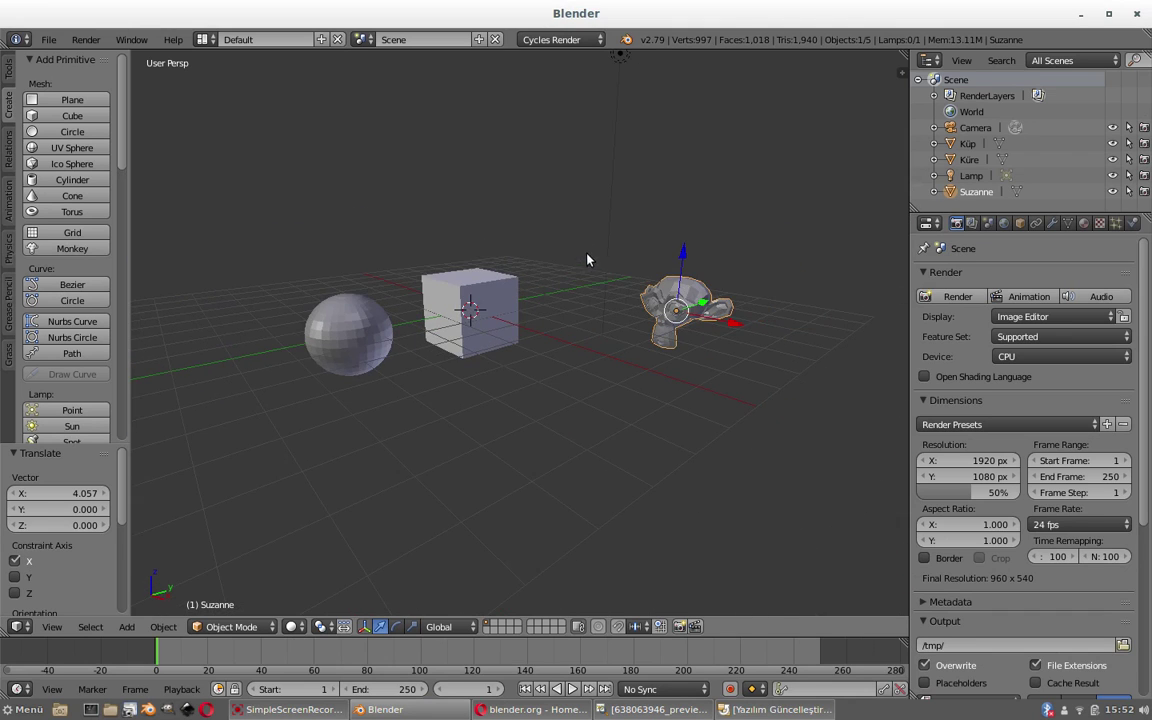
pyautogui.moveTo(473, 260)
pyautogui.mouseDown(button='middle')
pyautogui.moveTo(522, 275)
pyautogui.moveTo(448, 268)
pyautogui.mouseUp(button='middle')
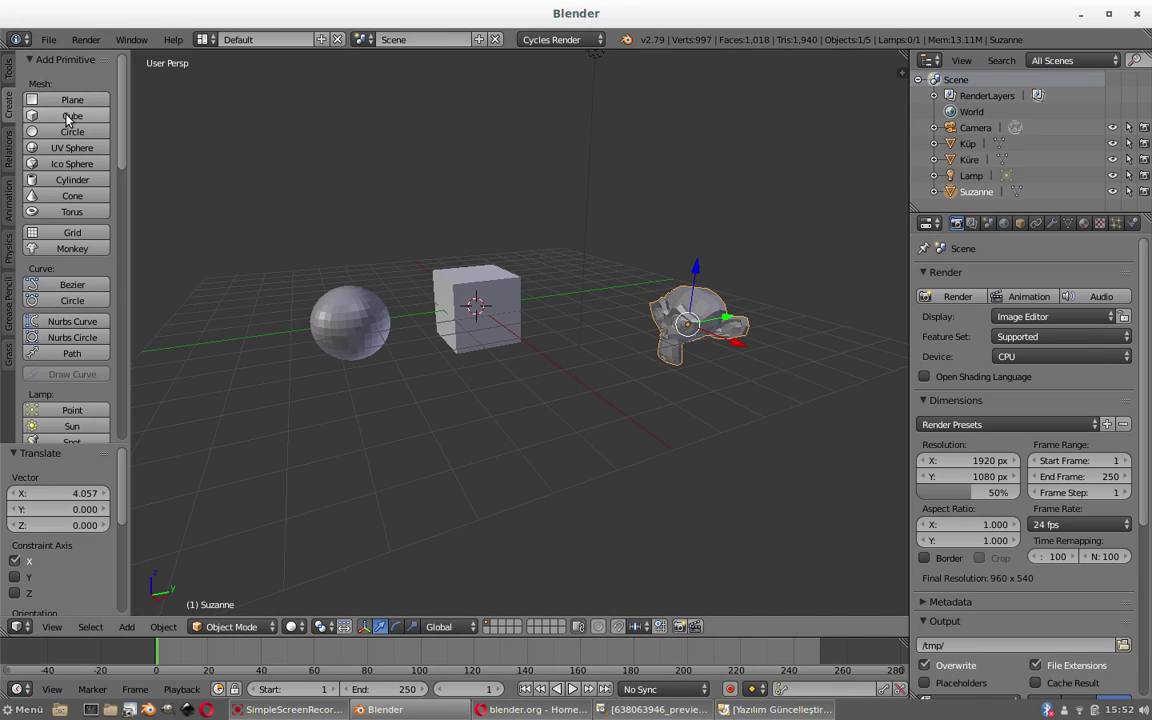
# Add monkey Suzanne.001, move it along Y to 3.581, then switch to Opera
pyautogui.click(87, 254)
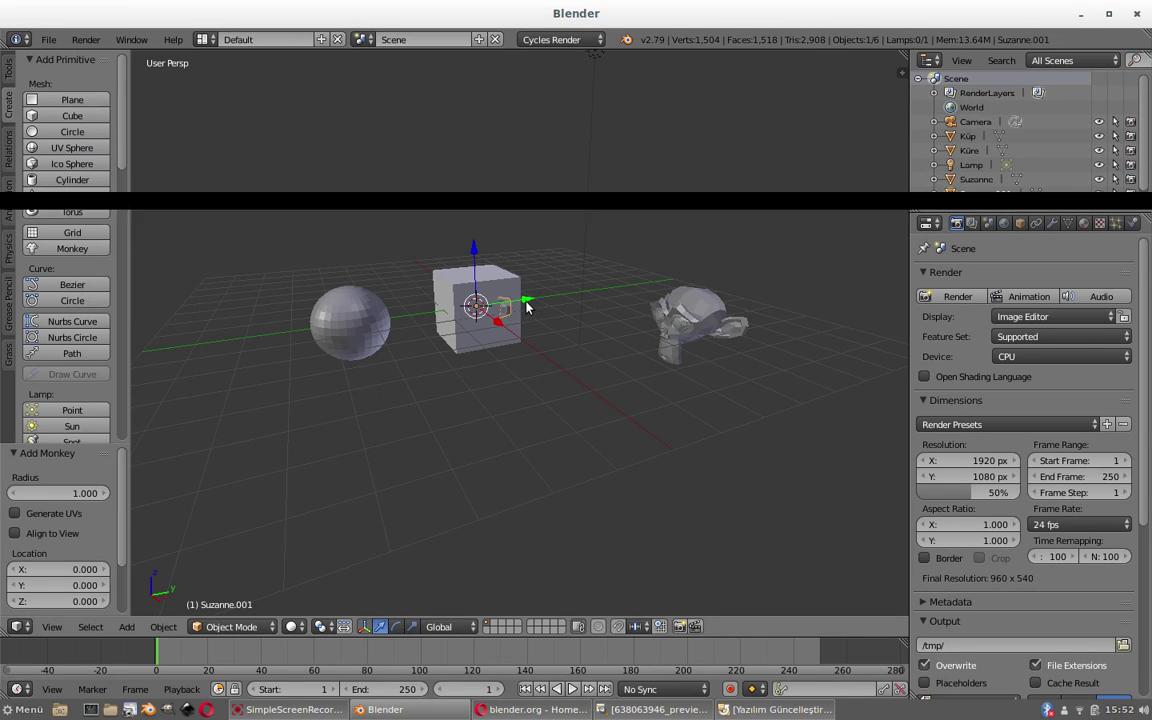
pyautogui.moveTo(527, 307); pyautogui.dragTo(620, 298)
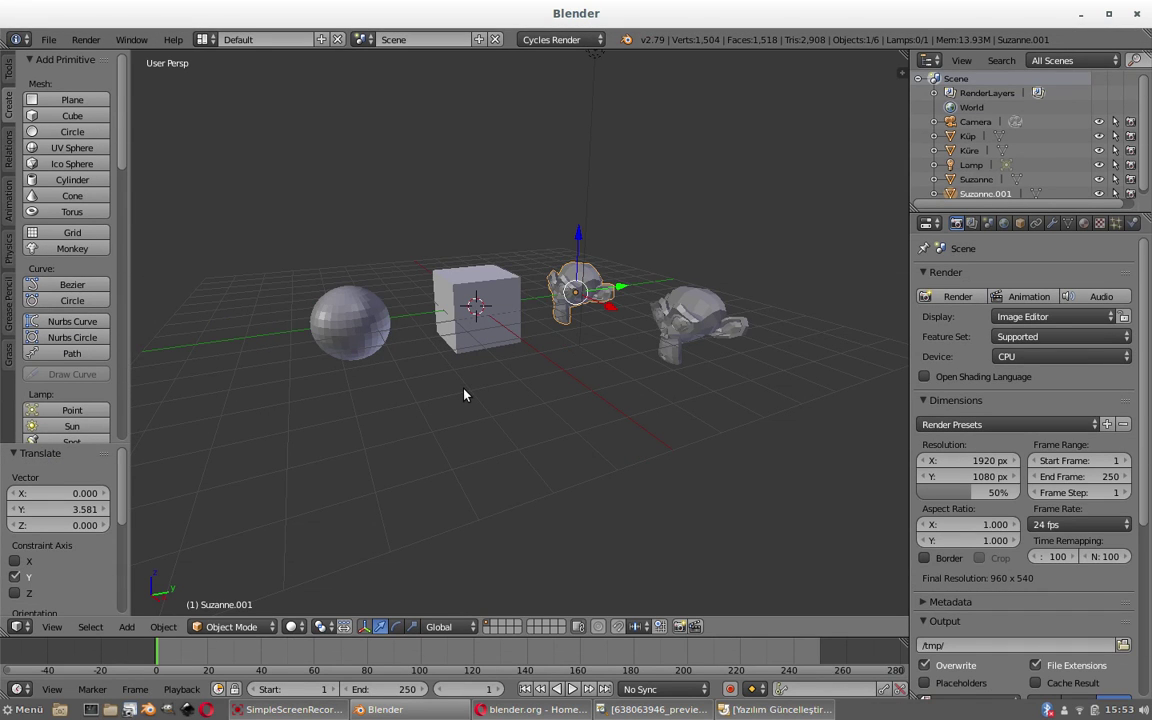
pyautogui.moveTo(473, 378)
pyautogui.mouseDown(button='middle')
pyautogui.moveTo(509, 391)
pyautogui.moveTo(476, 391)
pyautogui.mouseUp(button='middle')
pyautogui.moveTo(548, 375)
pyautogui.mouseDown(button='middle')
pyautogui.moveTo(496, 424)
pyautogui.moveTo(492, 410)
pyautogui.moveTo(530, 410)
pyautogui.moveTo(527, 376)
pyautogui.moveTo(602, 373)
pyautogui.moveTo(527, 404)
pyautogui.moveTo(572, 408)
pyautogui.moveTo(564, 388)
pyautogui.mouseUp(button='middle')
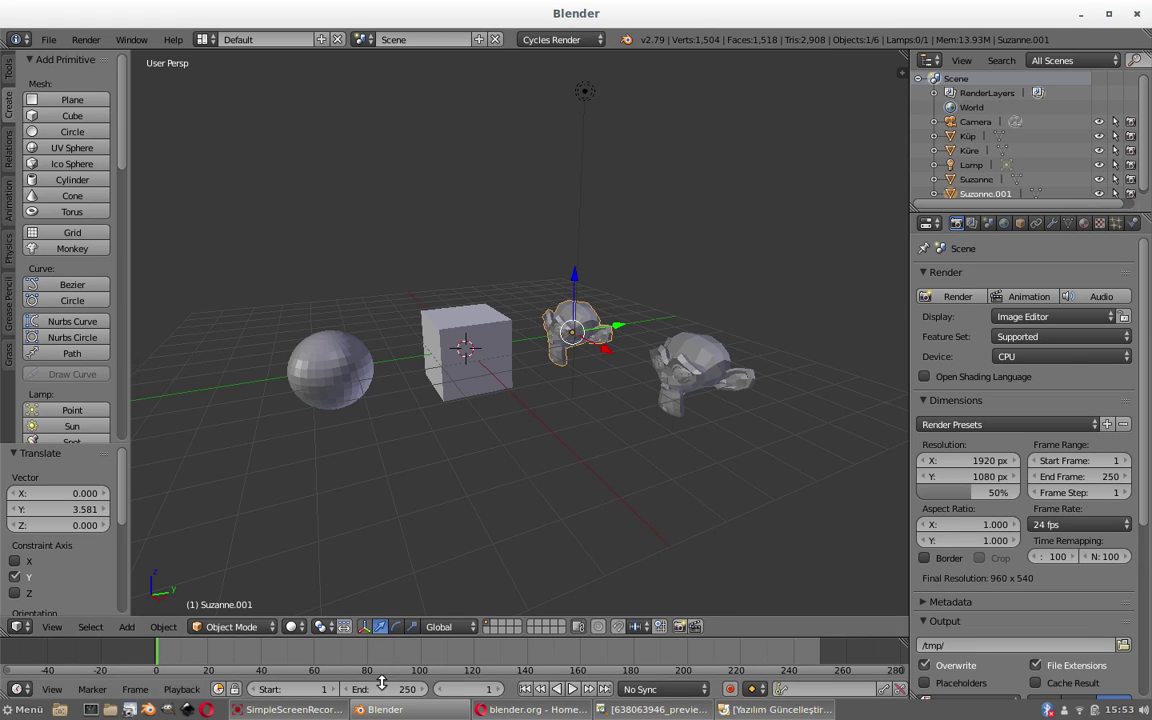
pyautogui.click(533, 709)
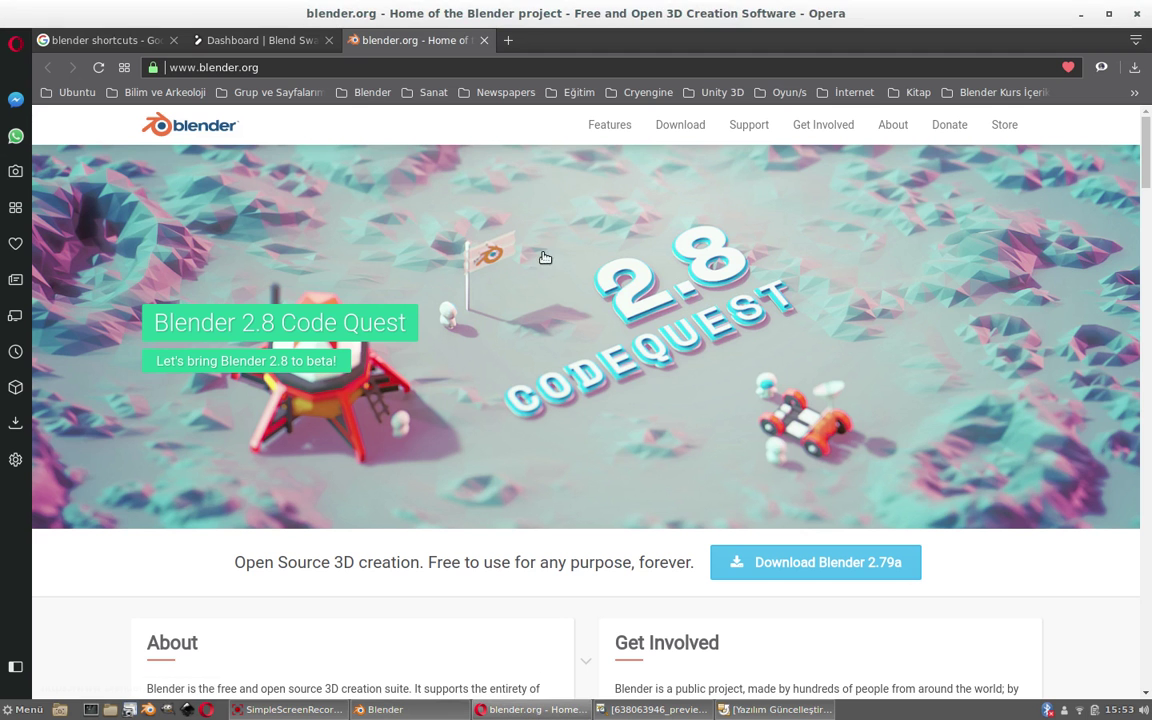
# Go to the Google 'blender shortcuts' images and preview the Steam Community infographic
pyautogui.click(95, 40)
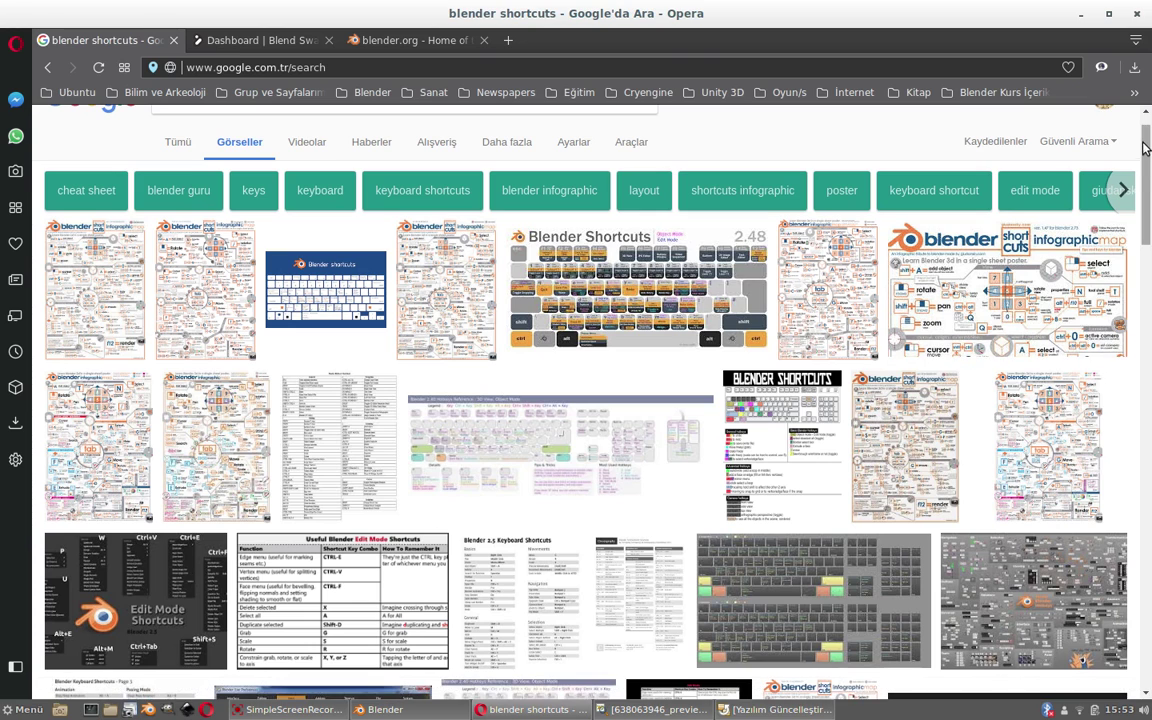
pyautogui.scroll(1, 1147, 145)
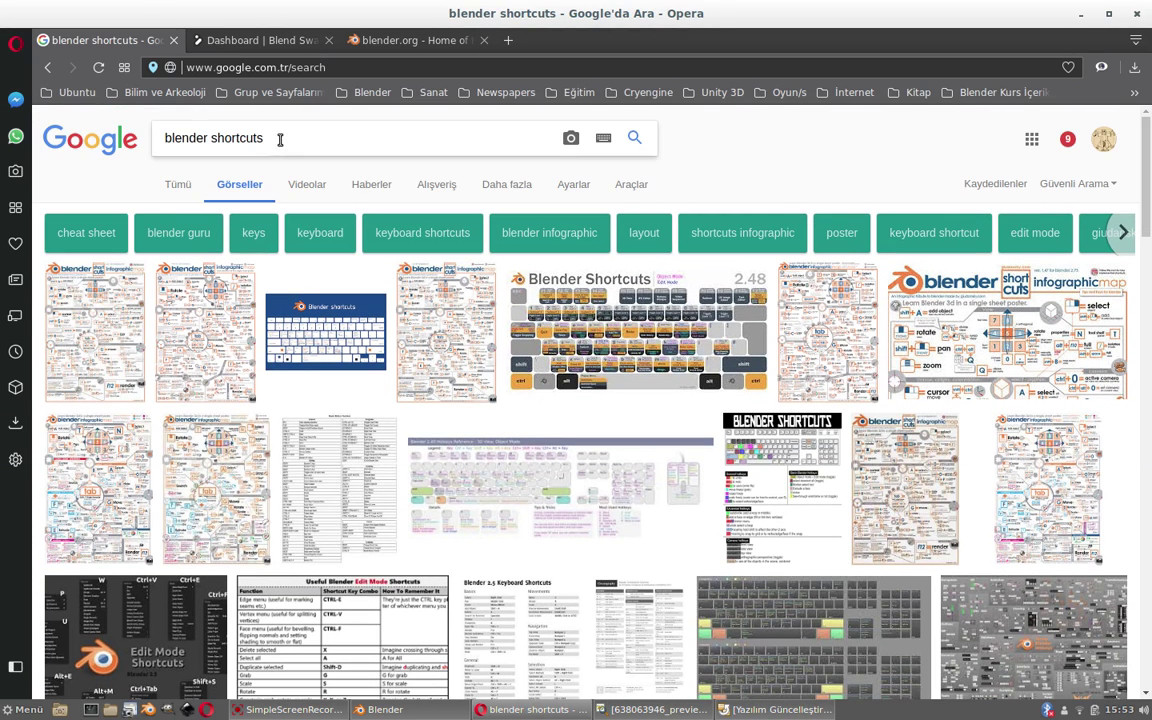
pyautogui.moveTo(283, 137); pyautogui.dragTo(164, 137)
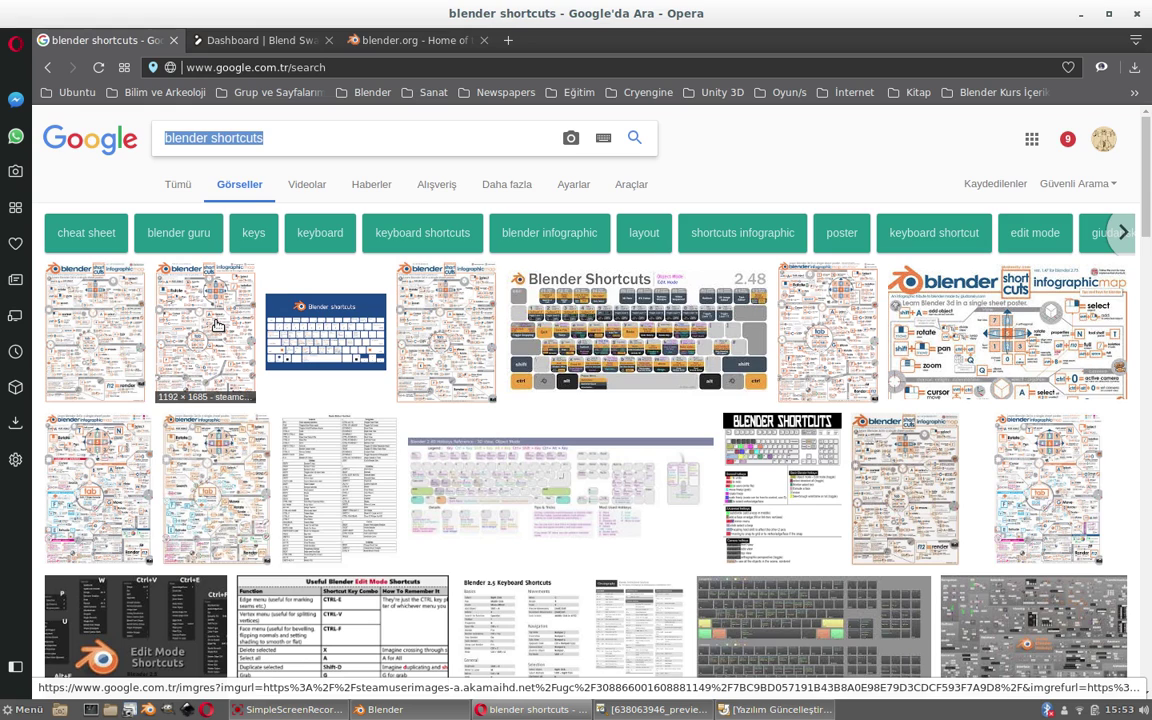
pyautogui.click(217, 326)
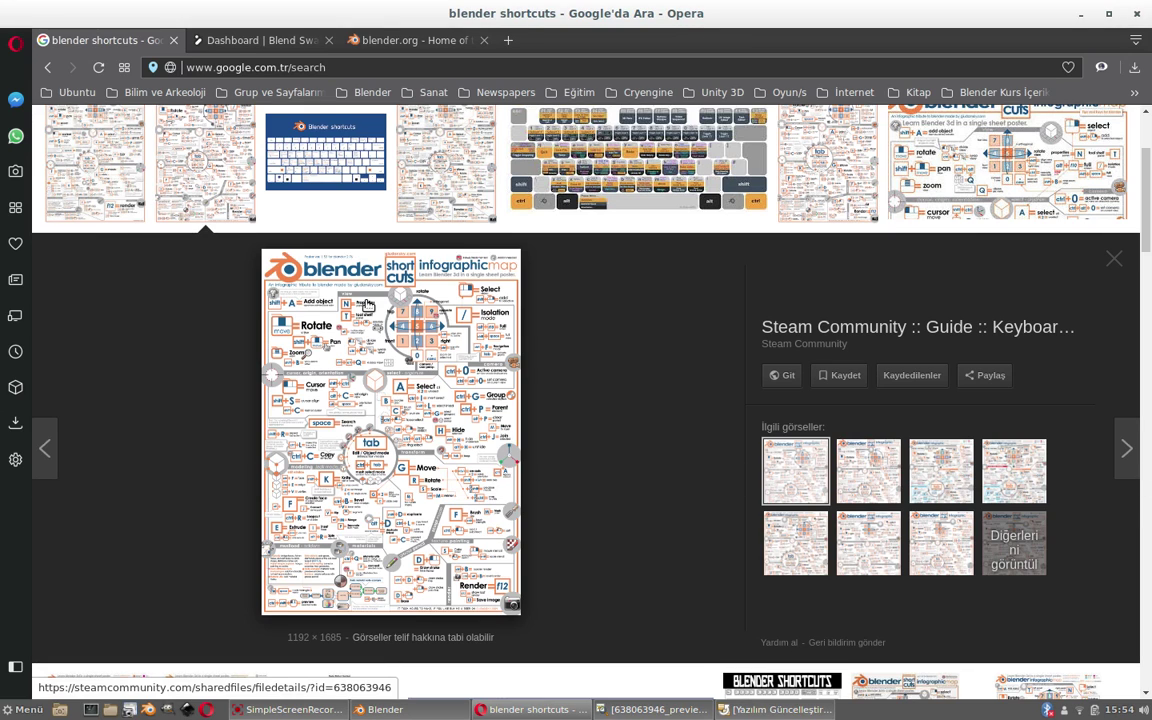
# Scroll through the 1192 × 1685 shortcuts infographic in Image Viewer, then minimize it
pyautogui.click(656, 712)
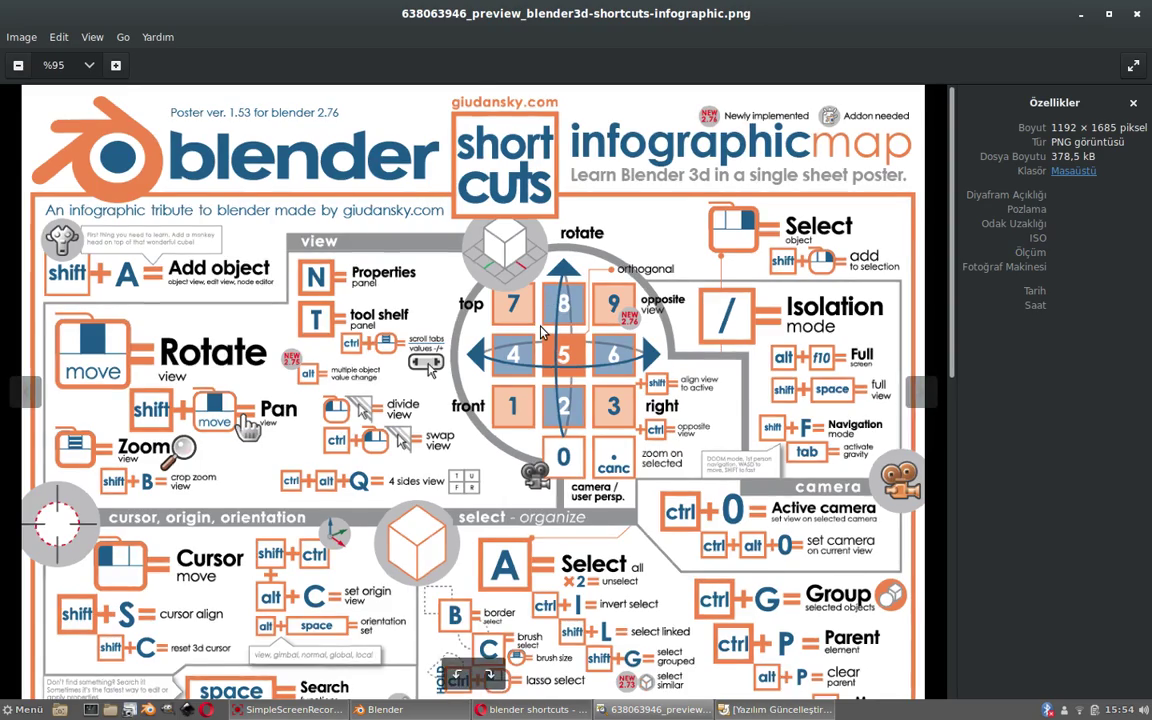
pyautogui.scroll(-1, 541, 333)
pyautogui.scroll(-1, 541, 333)
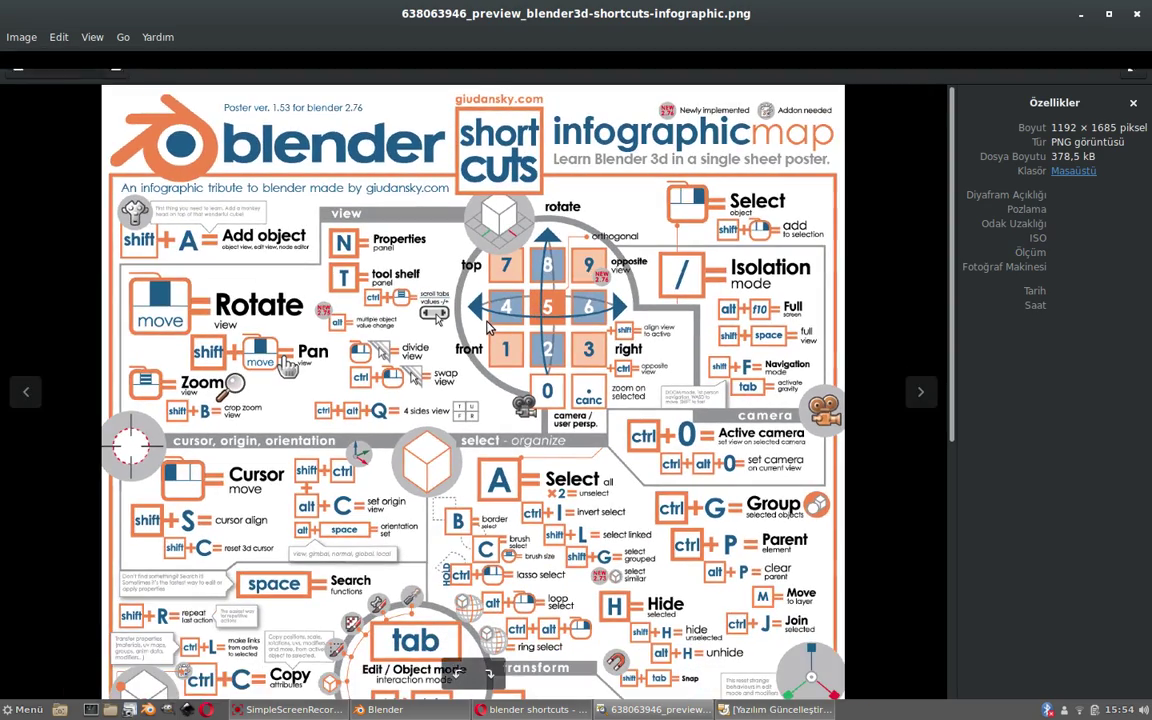
pyautogui.scroll(-1, 539, 290)
pyautogui.scroll(-1, 539, 290)
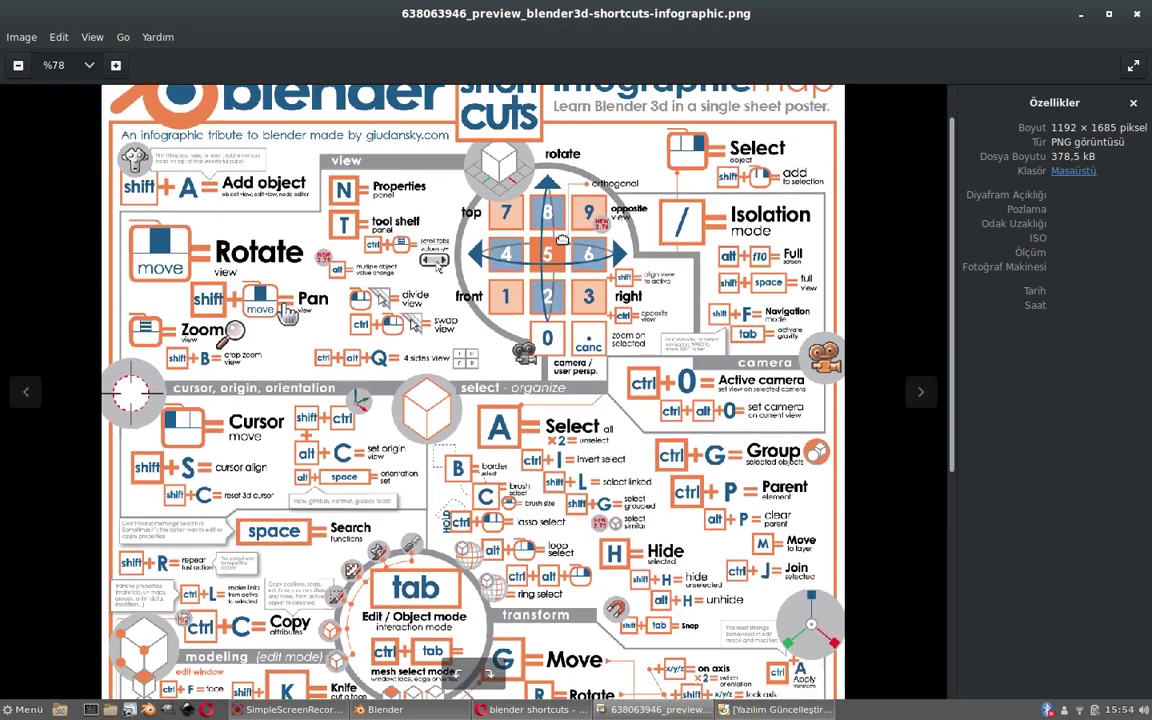
pyautogui.scroll(-2, 541, 350)
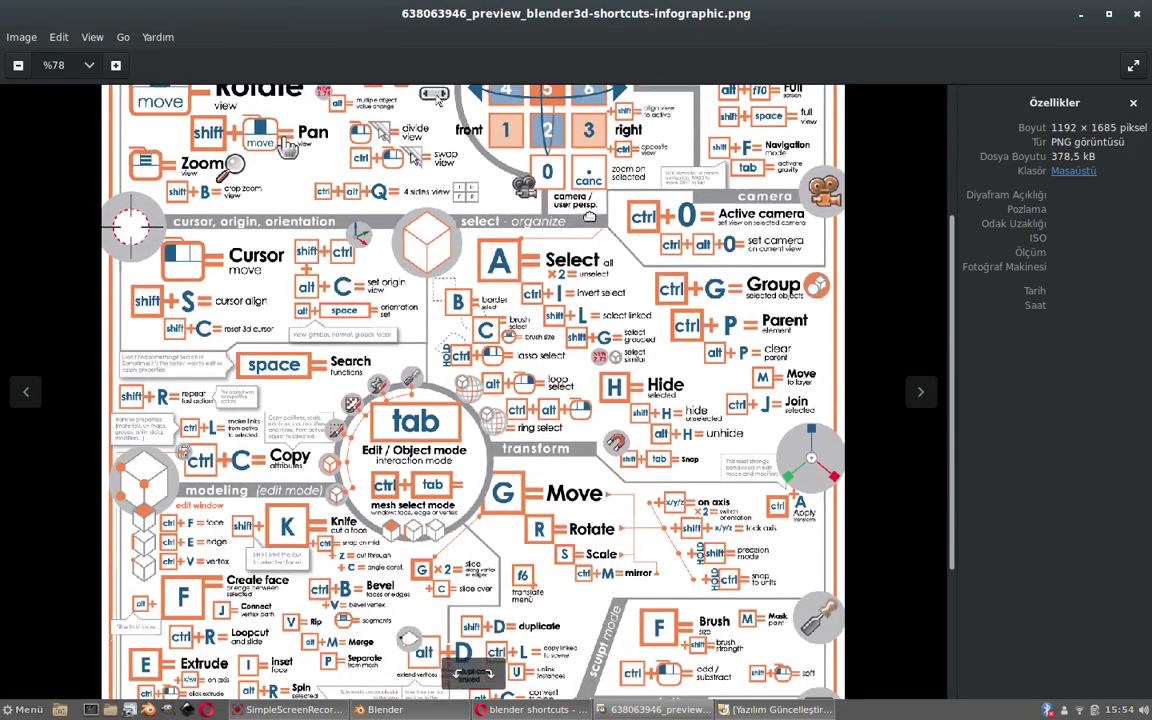
pyautogui.scroll(-1, 515, 370)
pyautogui.scroll(-2, 596, 306)
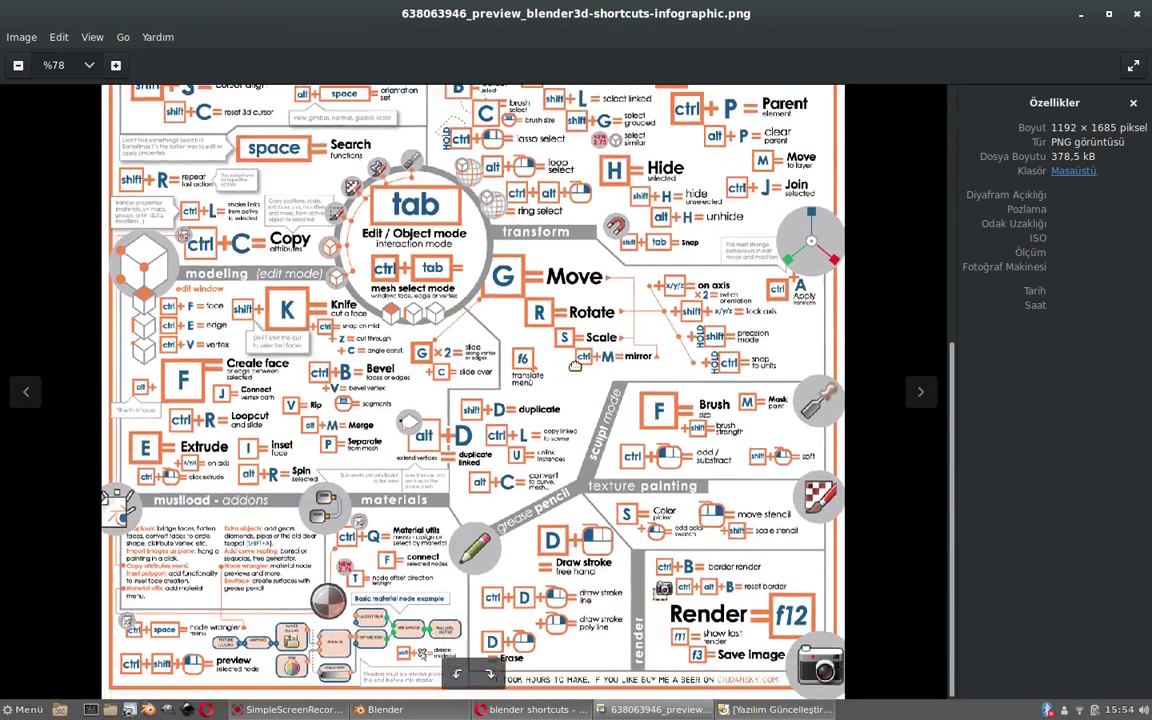
pyautogui.scroll(4, 475, 225)
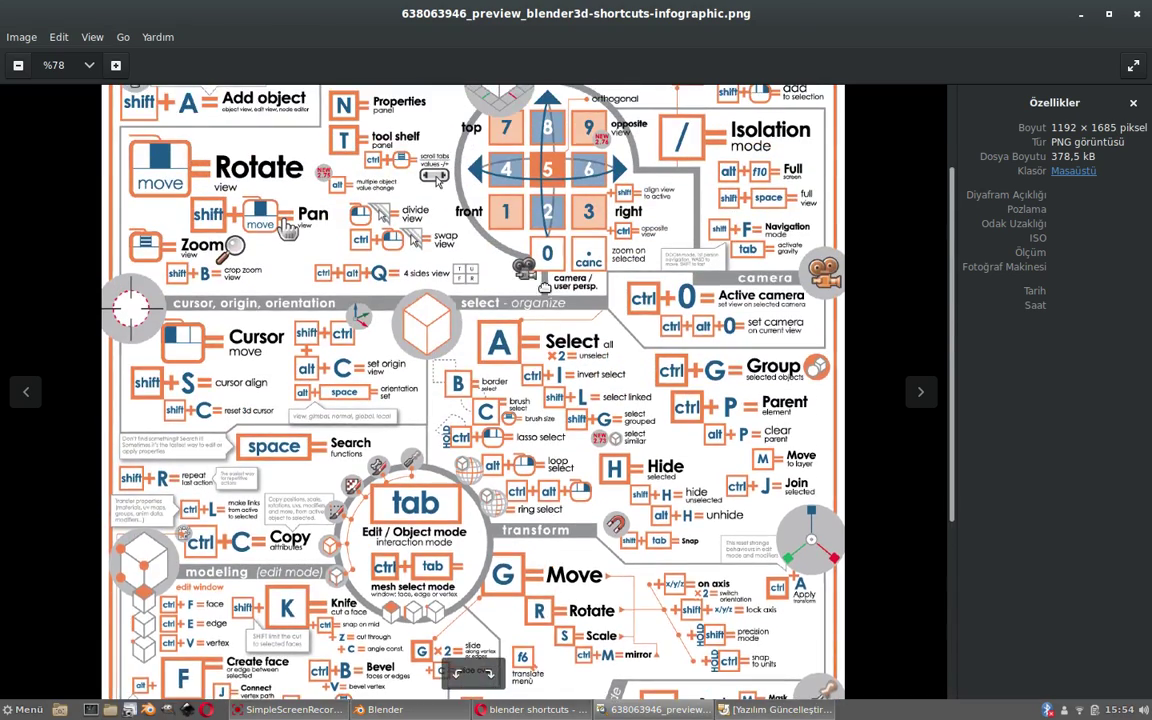
pyautogui.scroll(2, 555, 510)
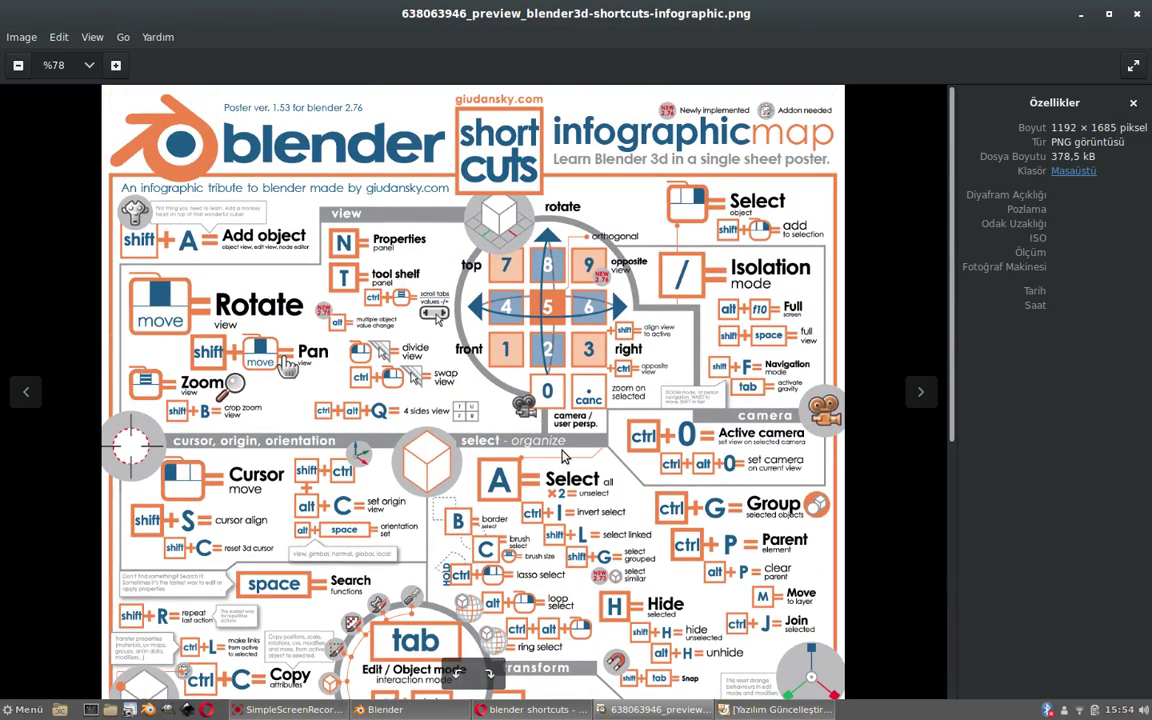
pyautogui.keyDown('ctrl'); pyautogui.scroll(-1, 563, 456); pyautogui.keyUp('ctrl')
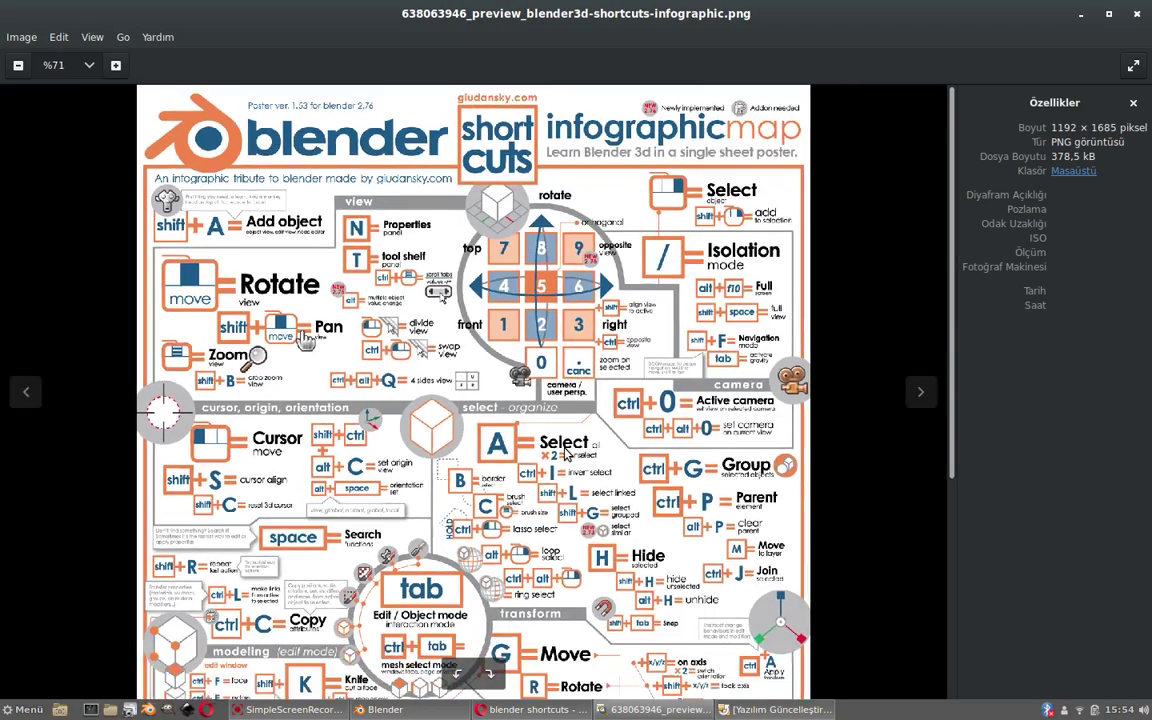
pyautogui.scroll(-1, 565, 455)
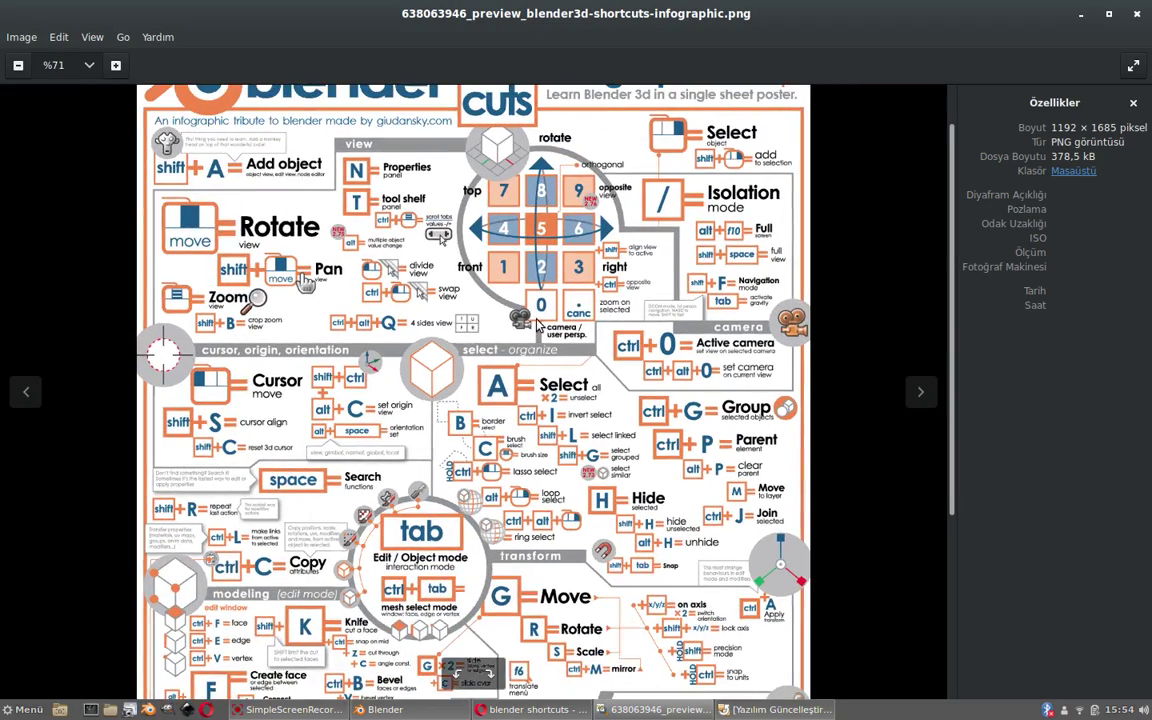
pyautogui.scroll(1, 530, 472)
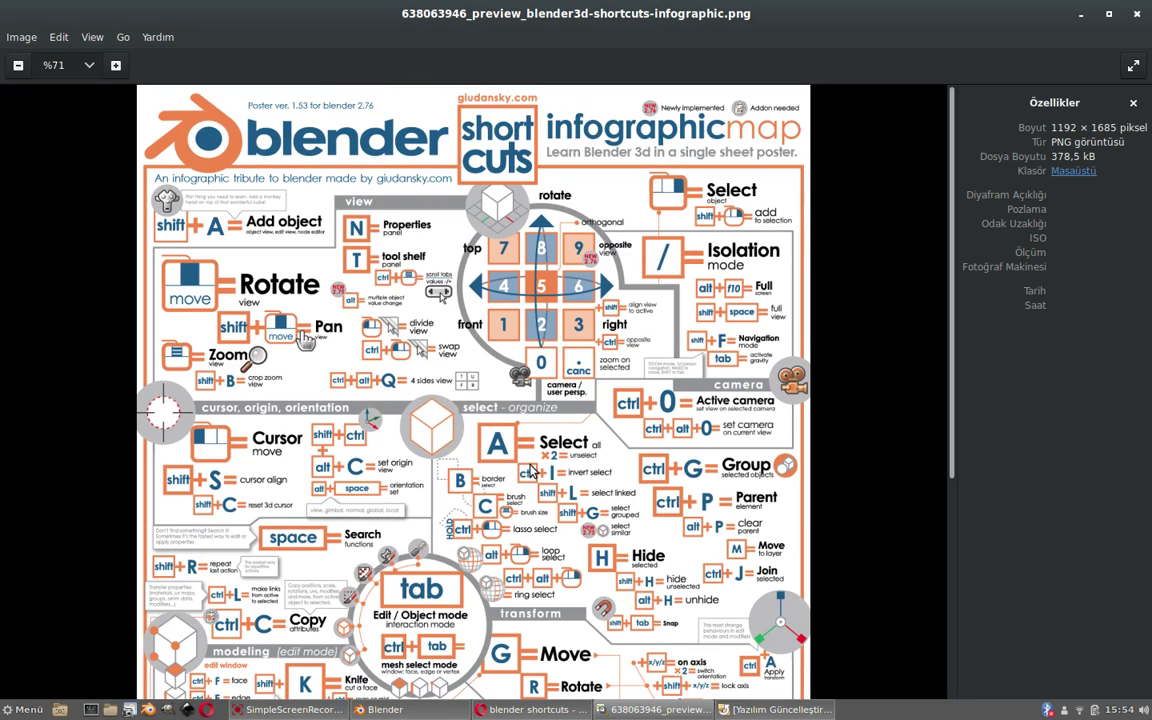
pyautogui.keyDown('ctrl'); pyautogui.scroll(-1, 533, 470); pyautogui.keyUp('ctrl')
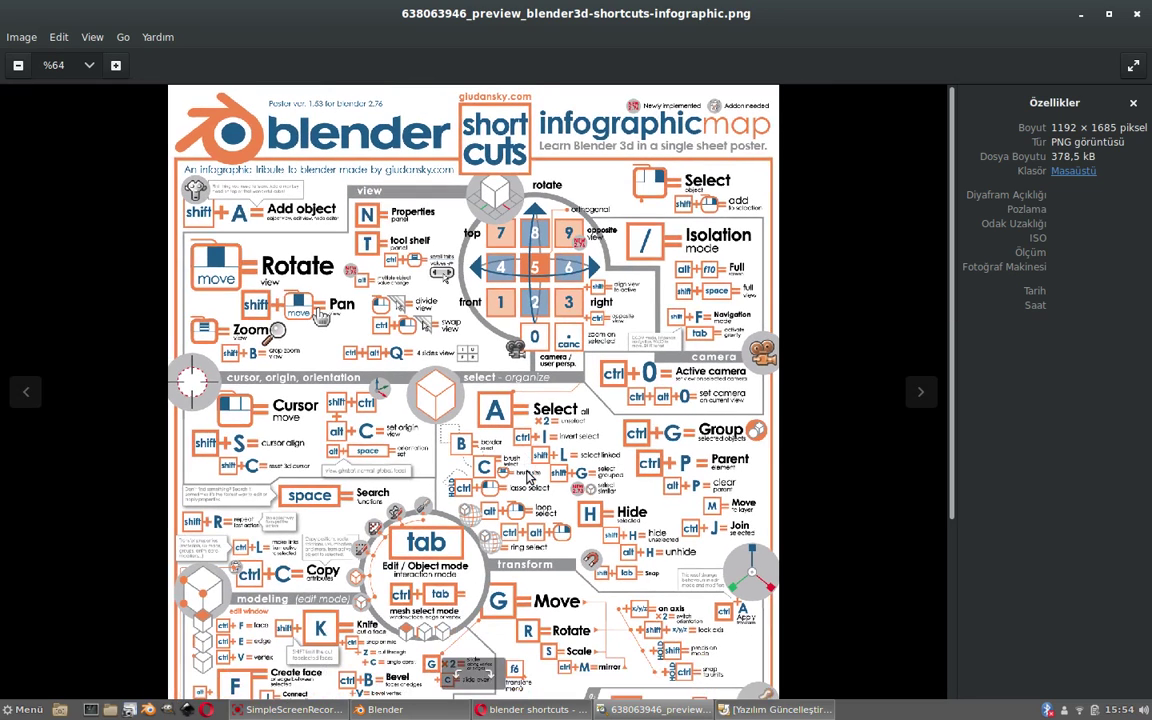
pyautogui.scroll(-6, 529, 477)
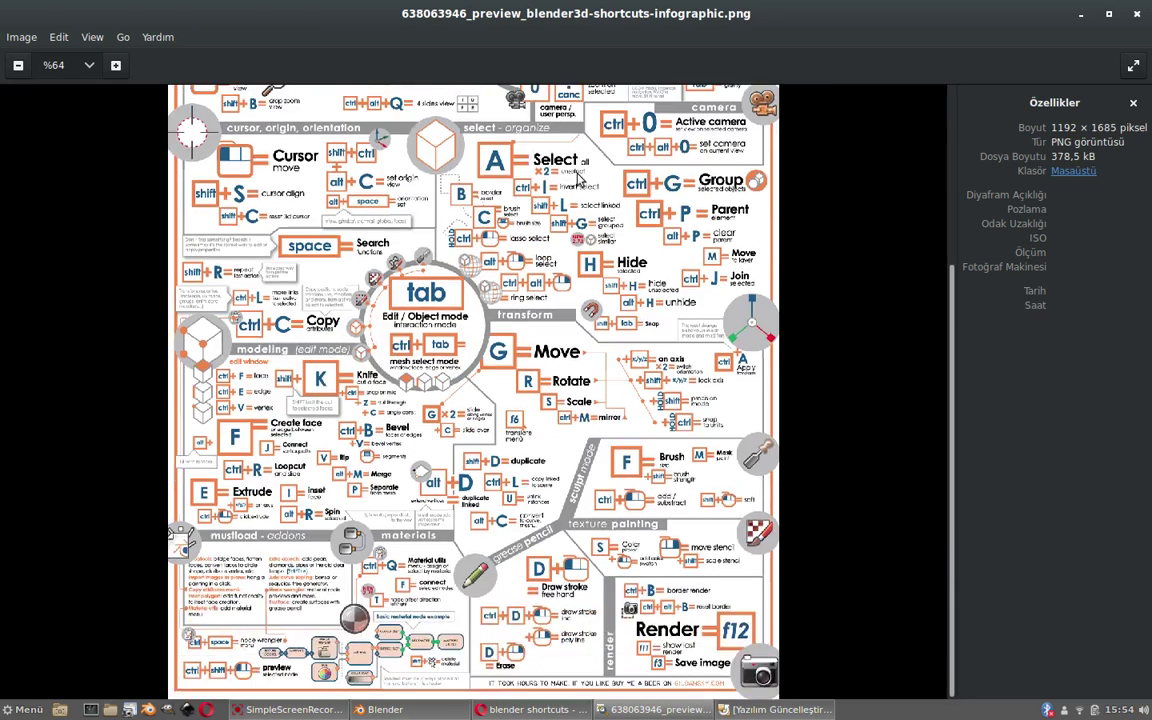
pyautogui.scroll(5, 545, 452)
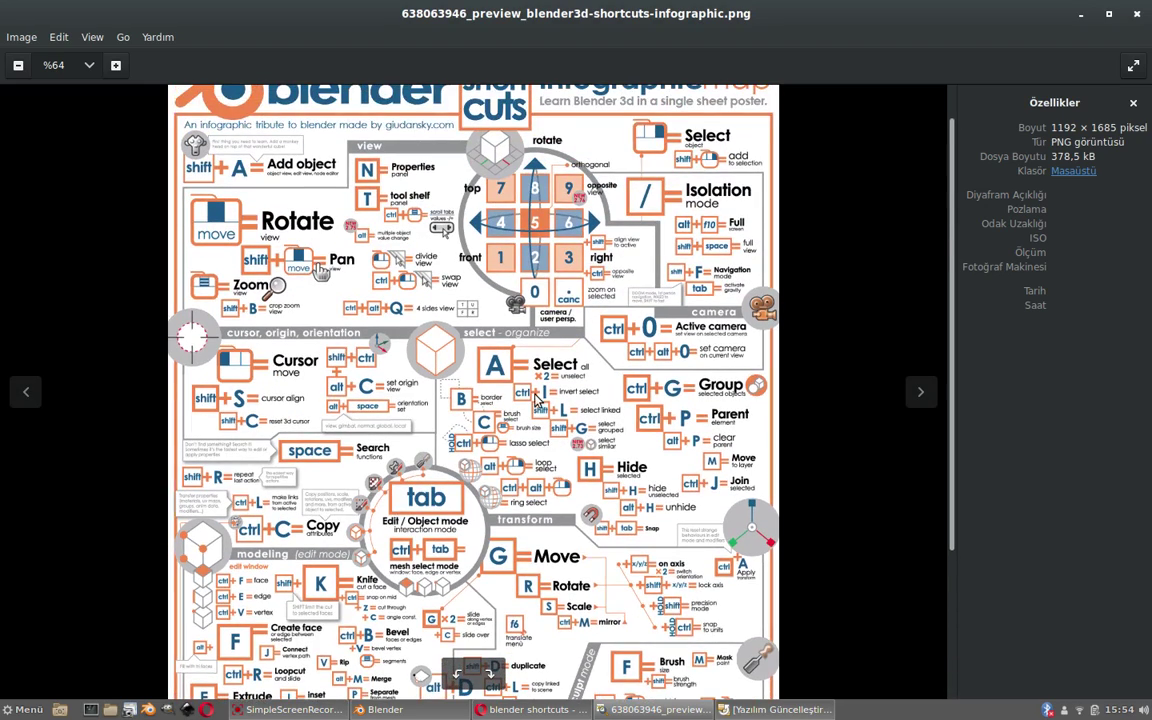
pyautogui.scroll(1, 540, 445)
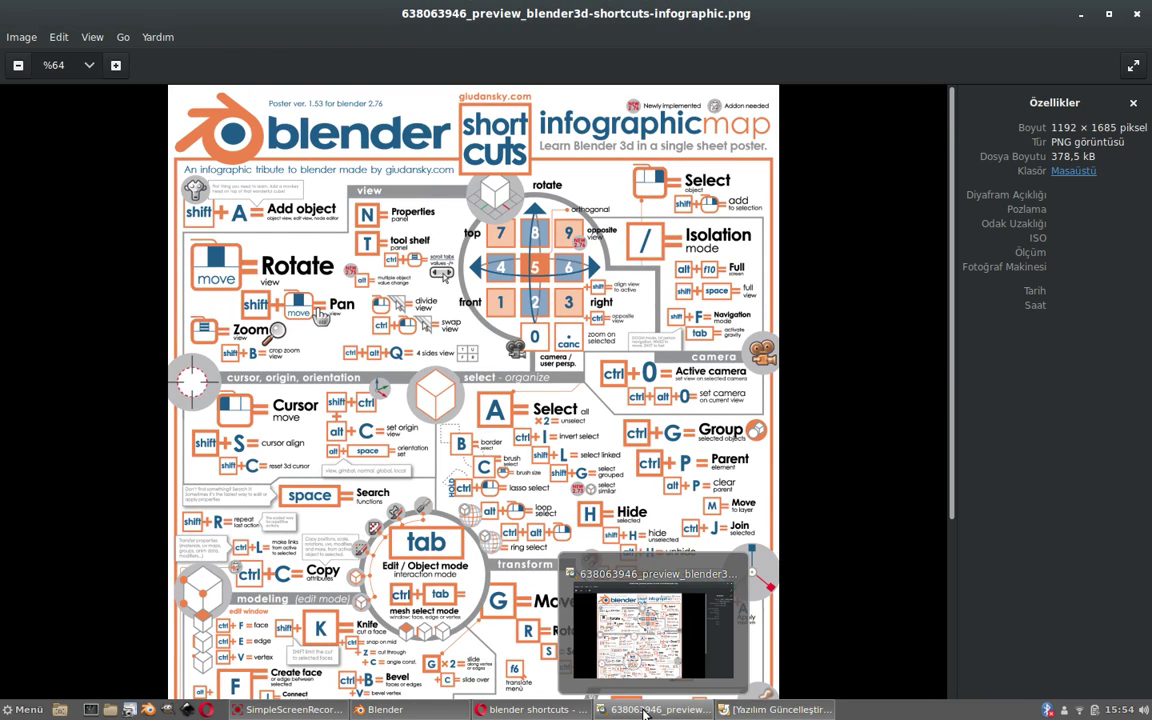
pyautogui.click(645, 712)
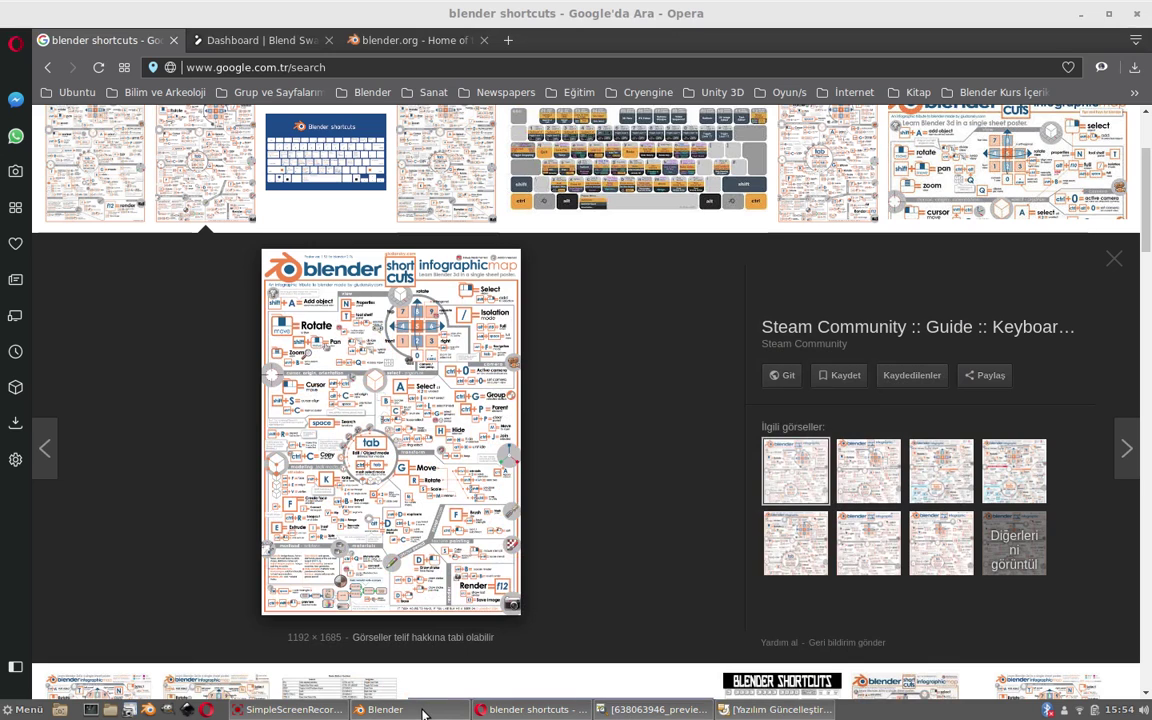
# Return to Blender and orbit around the sphere, cube and two monkeys until the camera appears
pyautogui.click(421, 711)
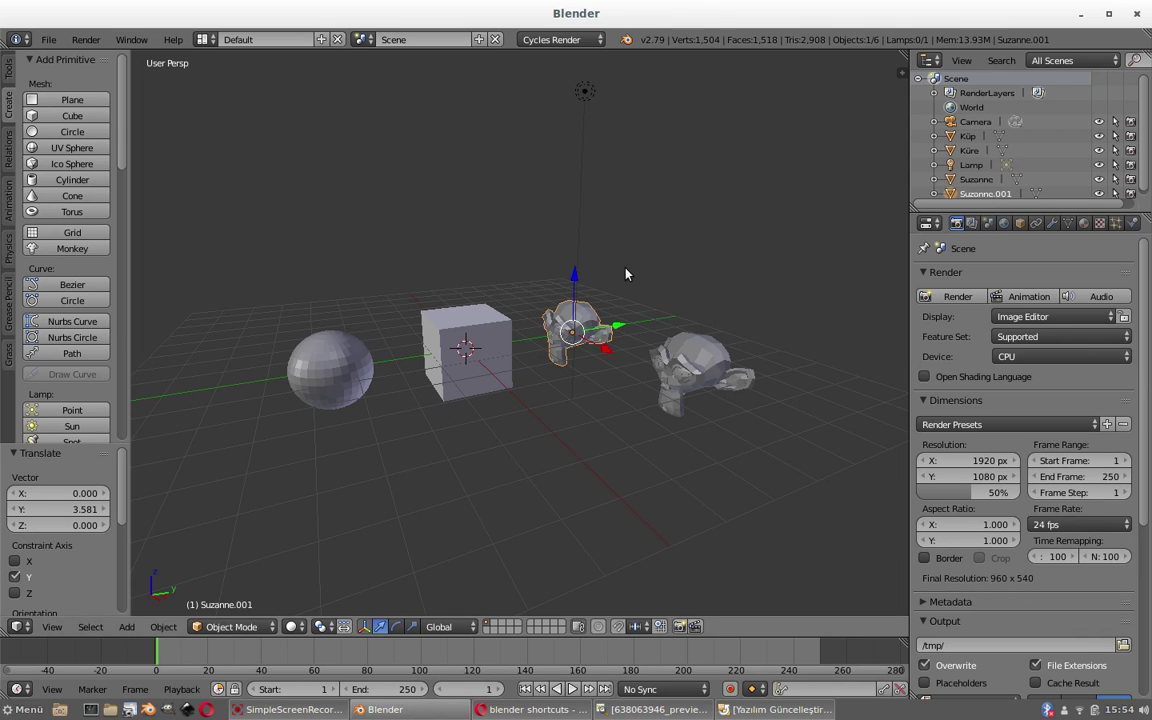
pyautogui.scroll(-4, 625, 272)
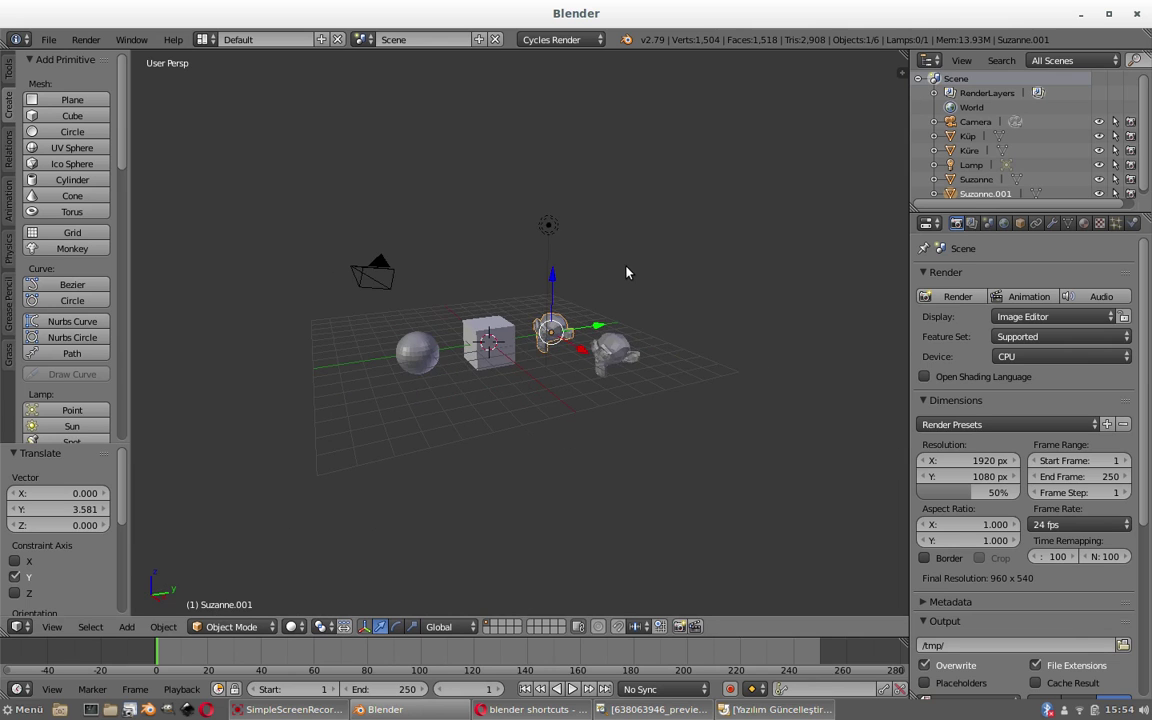
pyautogui.scroll(1, 625, 272)
pyautogui.scroll(3, 628, 272)
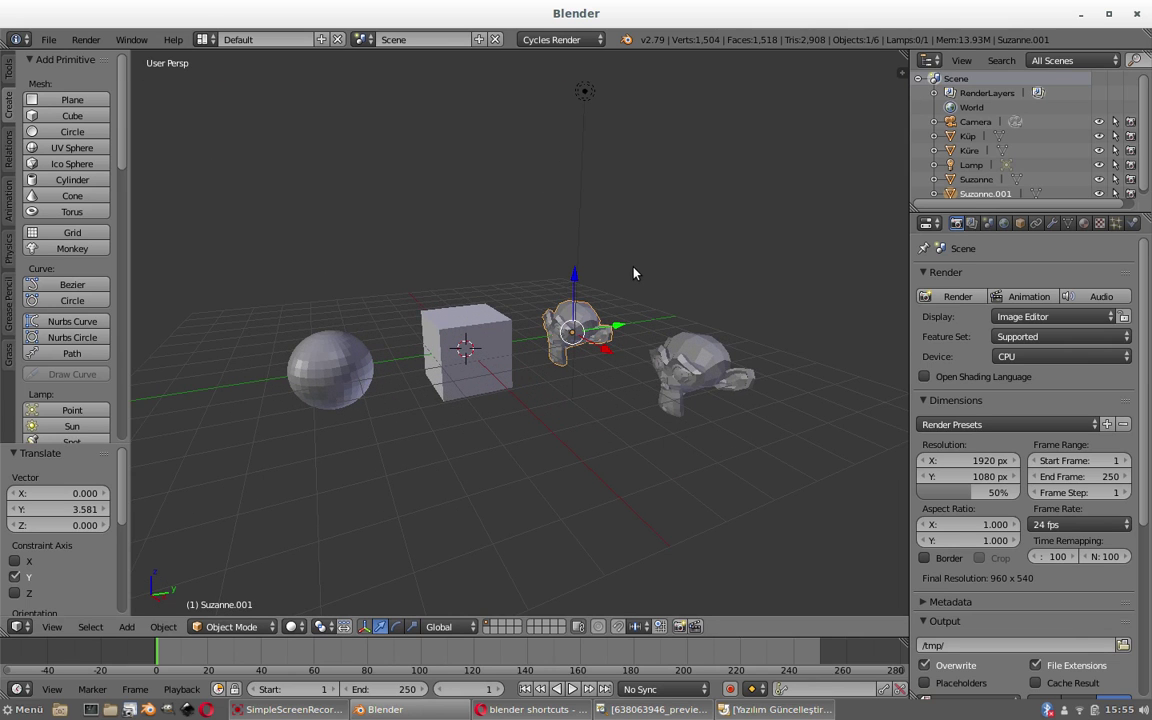
pyautogui.moveTo(633, 272)
pyautogui.mouseDown(button='middle')
pyautogui.moveTo(619, 365)
pyautogui.moveTo(602, 341)
pyautogui.mouseUp(button='middle')
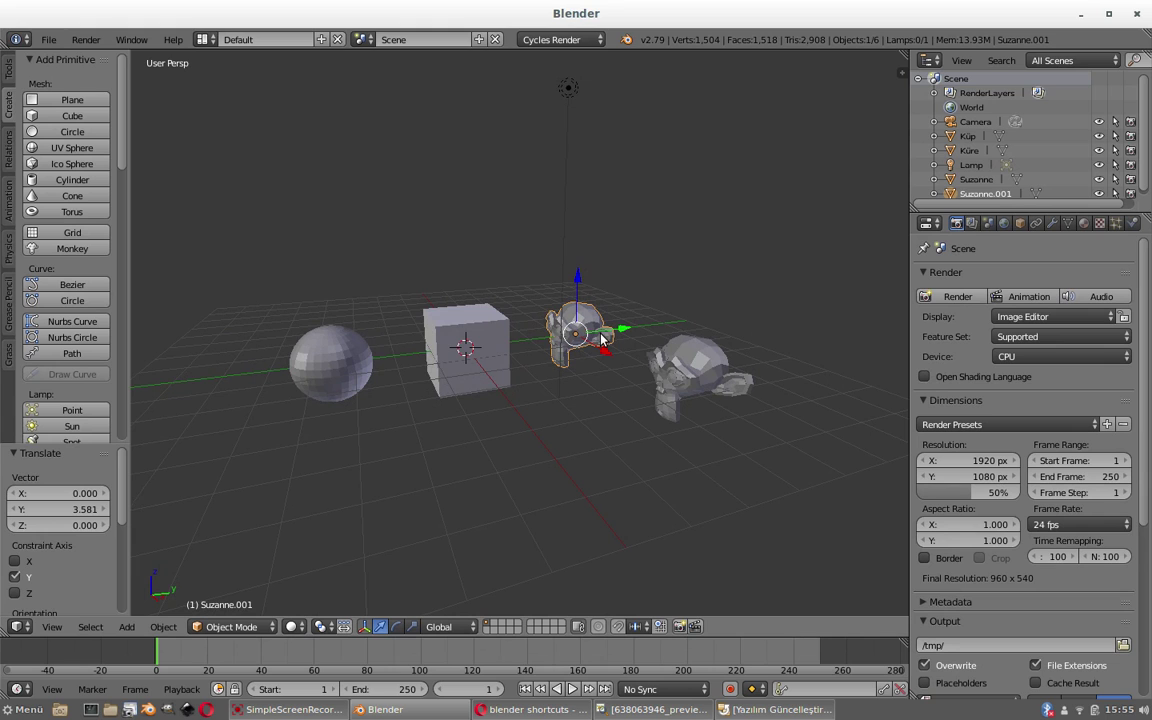
pyautogui.moveTo(602, 341); pyautogui.dragTo(540, 310, button='middle')
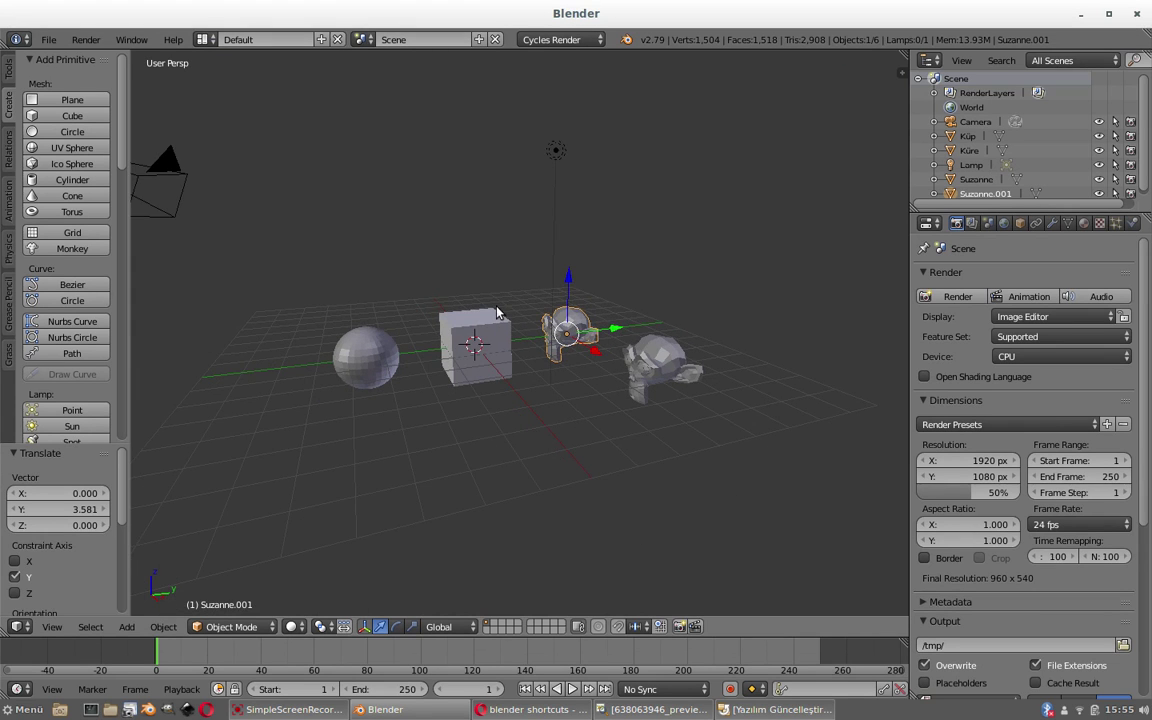
pyautogui.moveTo(450, 282)
pyautogui.mouseDown(button='middle')
pyautogui.moveTo(579, 352)
pyautogui.moveTo(548, 309)
pyautogui.mouseUp(button='middle')
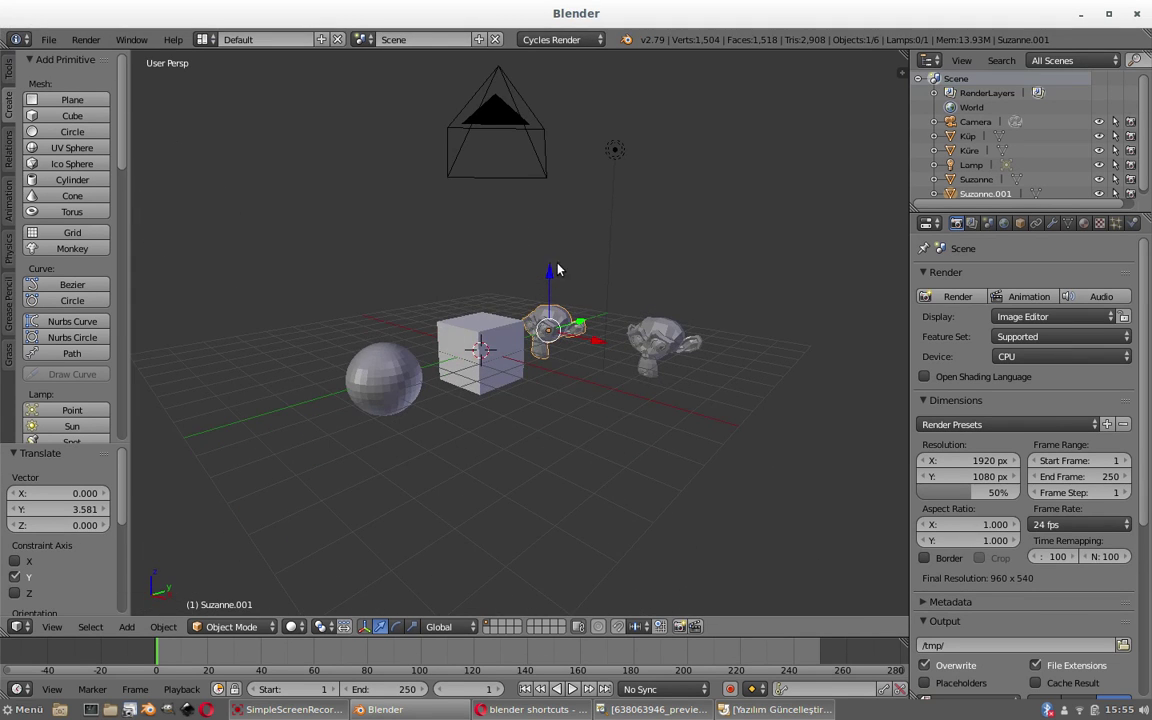
pyautogui.moveTo(507, 232)
pyautogui.mouseDown(button='middle')
pyautogui.moveTo(567, 308)
pyautogui.moveTo(548, 314)
pyautogui.moveTo(555, 322)
pyautogui.mouseUp(button='middle')
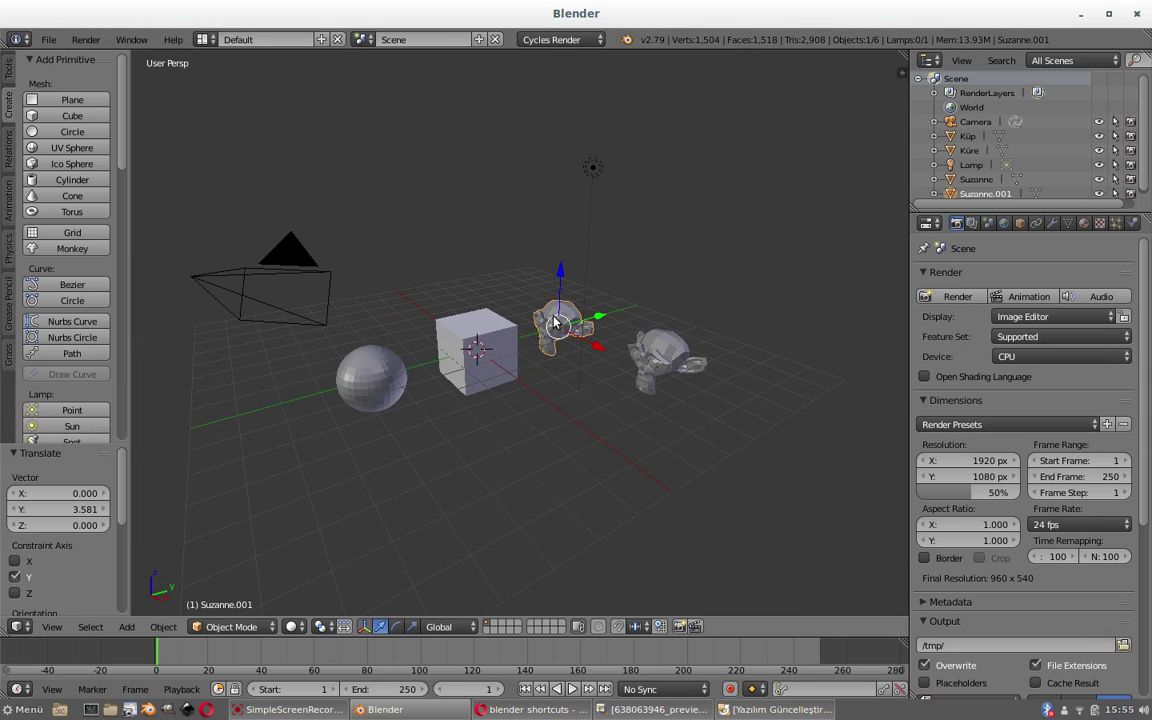
# Select the cube, sphere and both Suzanne monkeys, then Küp, Camera and Lamp in the Outliner
pyautogui.rightClick(465, 335)
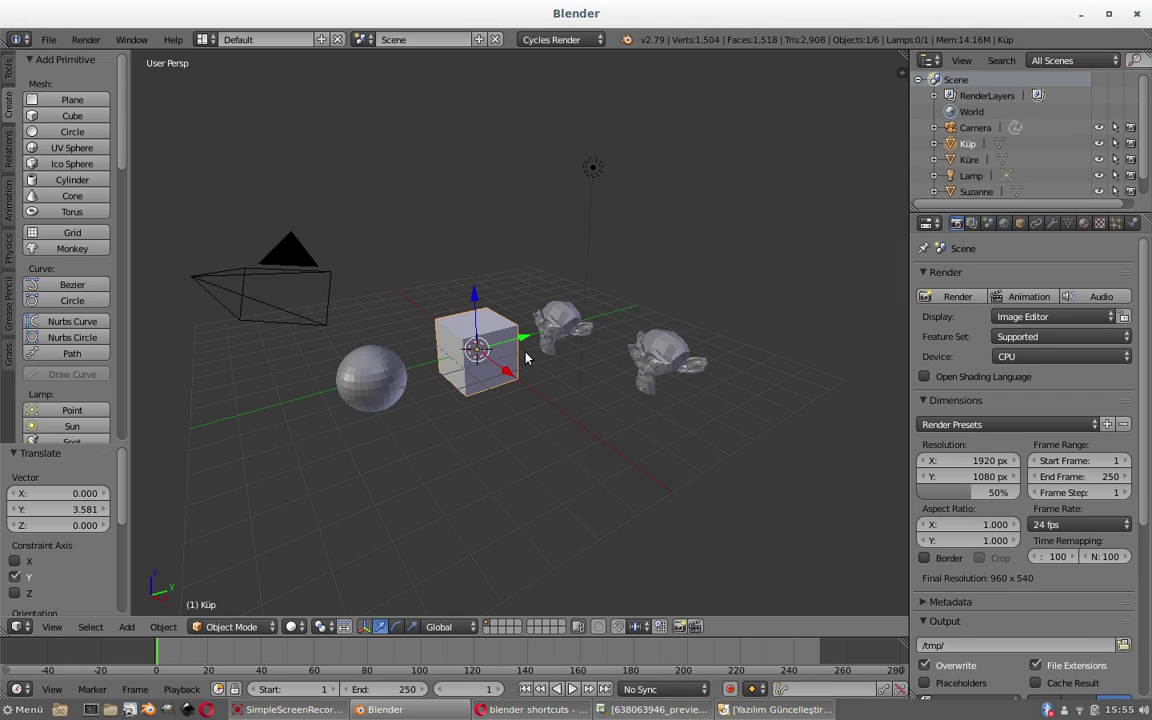
pyautogui.rightClick(352, 334)
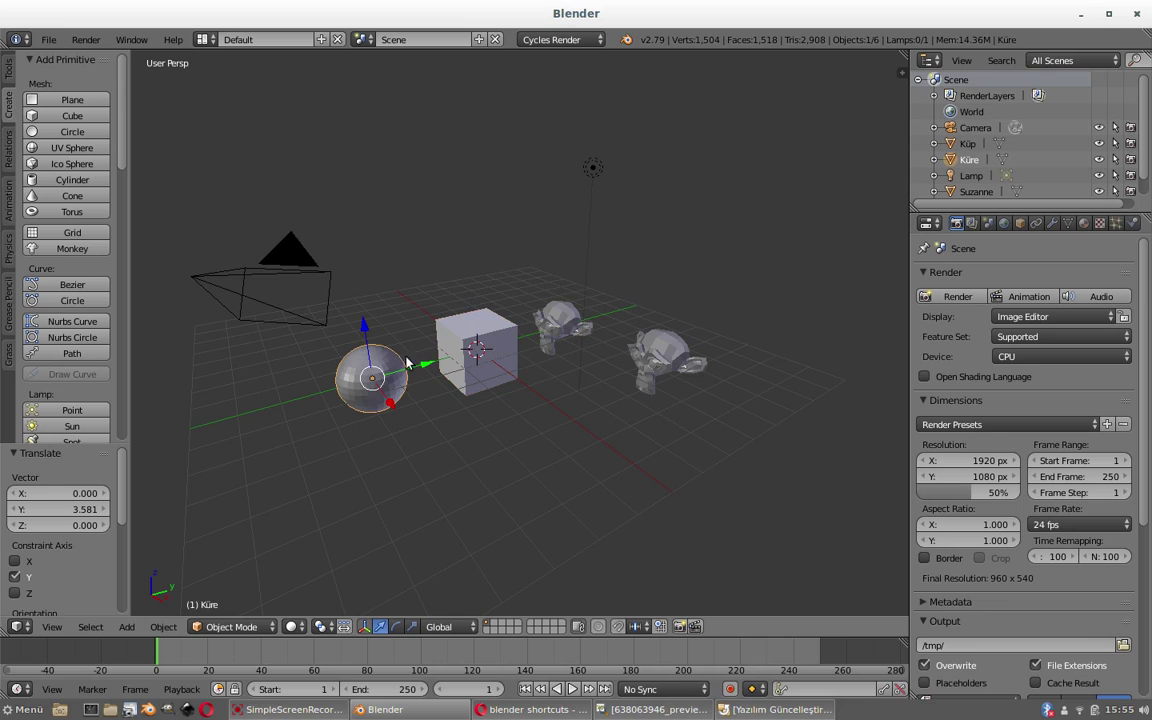
pyautogui.rightClick(556, 318)
pyautogui.rightClick(652, 350)
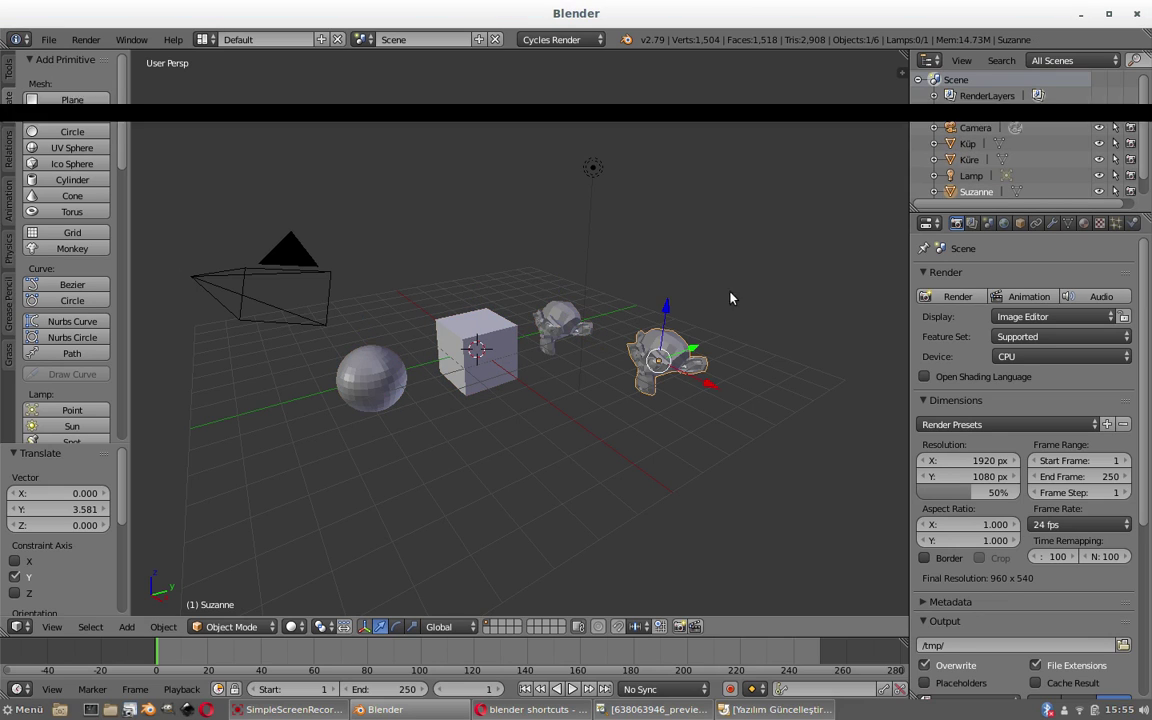
pyautogui.click(968, 145)
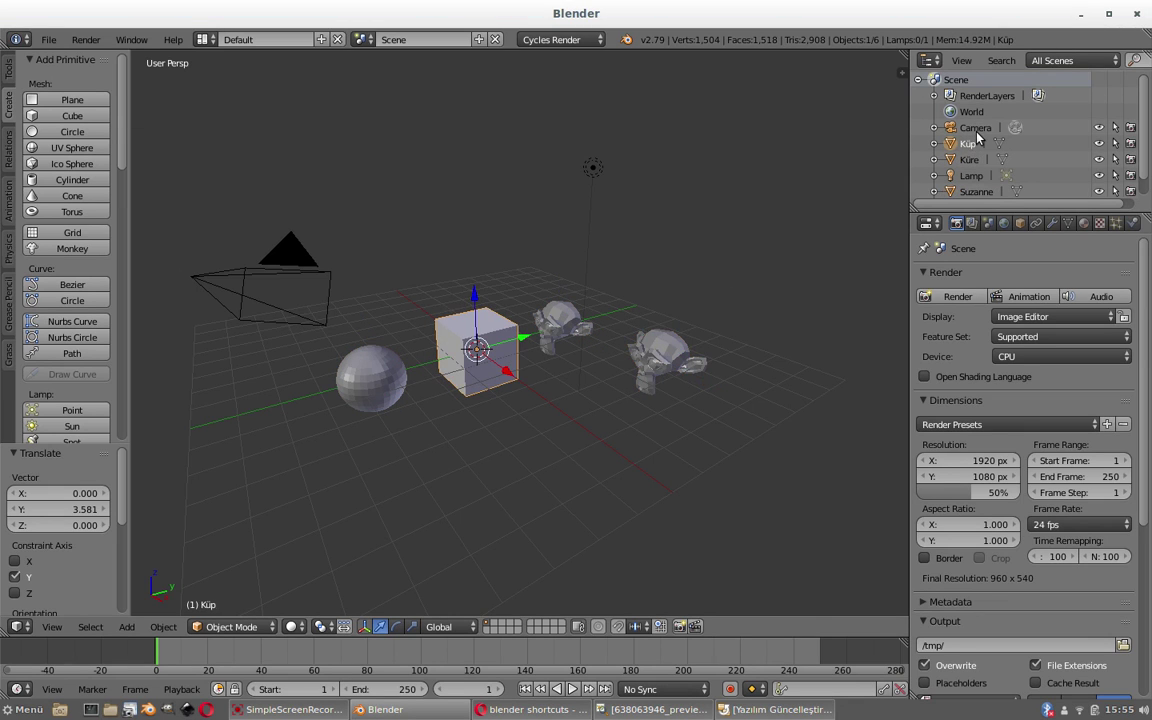
pyautogui.click(975, 128)
pyautogui.click(971, 175)
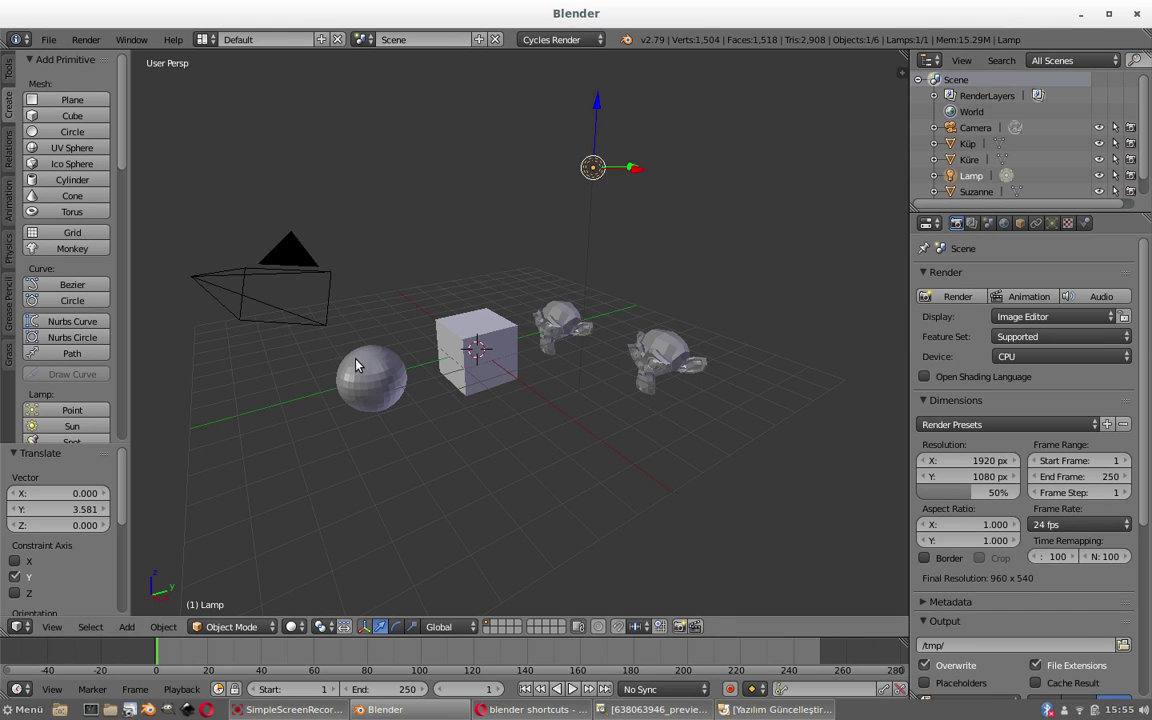
# Place the 3D cursor on empty grid to the front-left of the monkeys
pyautogui.moveTo(411, 342); pyautogui.dragTo(419, 343, button='middle')
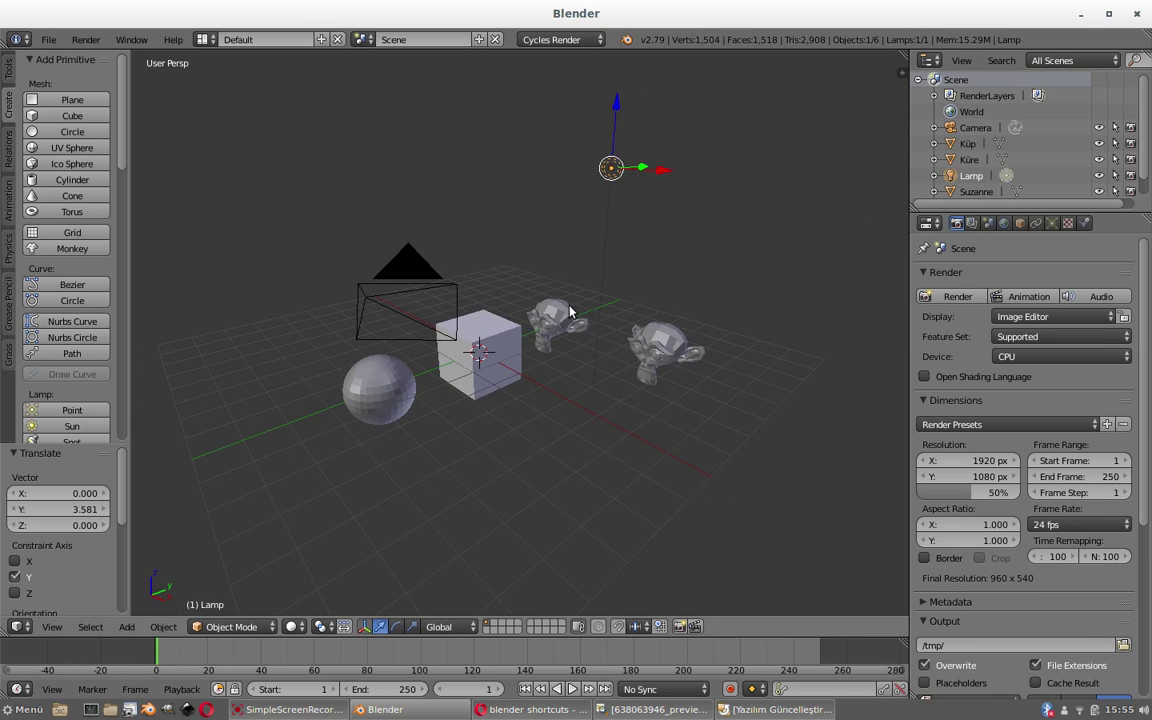
pyautogui.moveTo(569, 313)
pyautogui.mouseDown(button='middle')
pyautogui.moveTo(310, 313)
pyautogui.moveTo(673, 316)
pyautogui.moveTo(163, 288)
pyautogui.moveTo(533, 323)
pyautogui.mouseUp(button='middle')
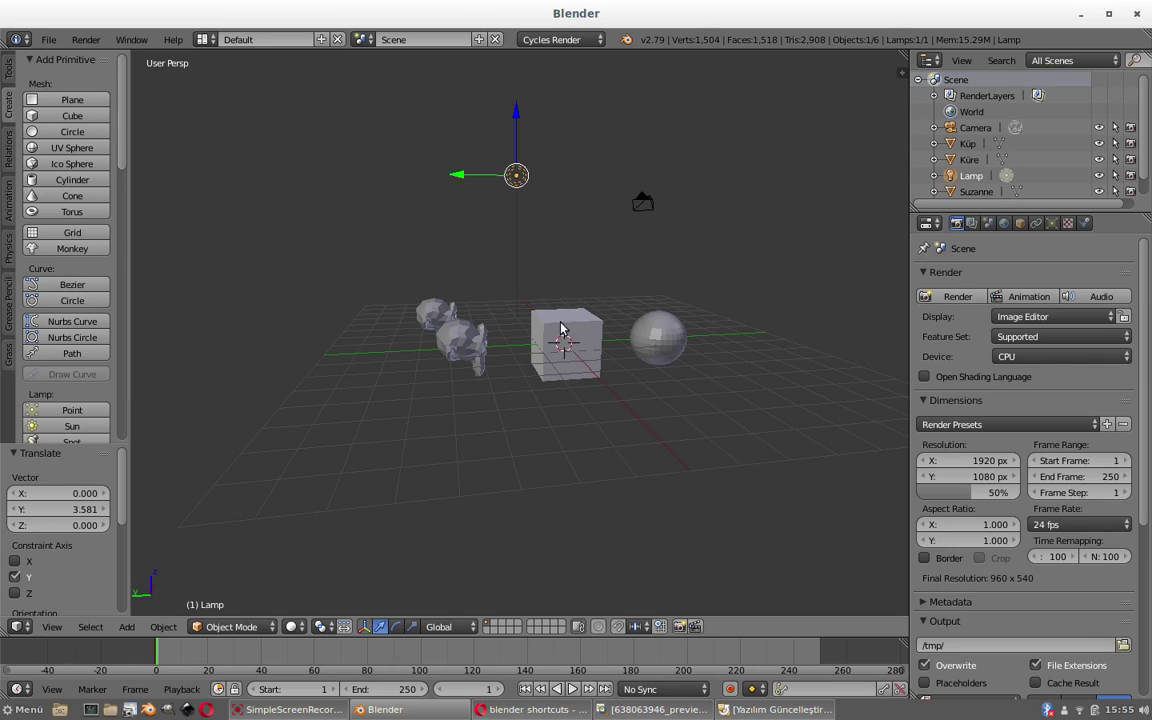
pyautogui.click(512, 381)
pyautogui.click(369, 399)
pyautogui.click(355, 409)
pyautogui.moveTo(422, 317); pyautogui.dragTo(457, 322, button='middle')
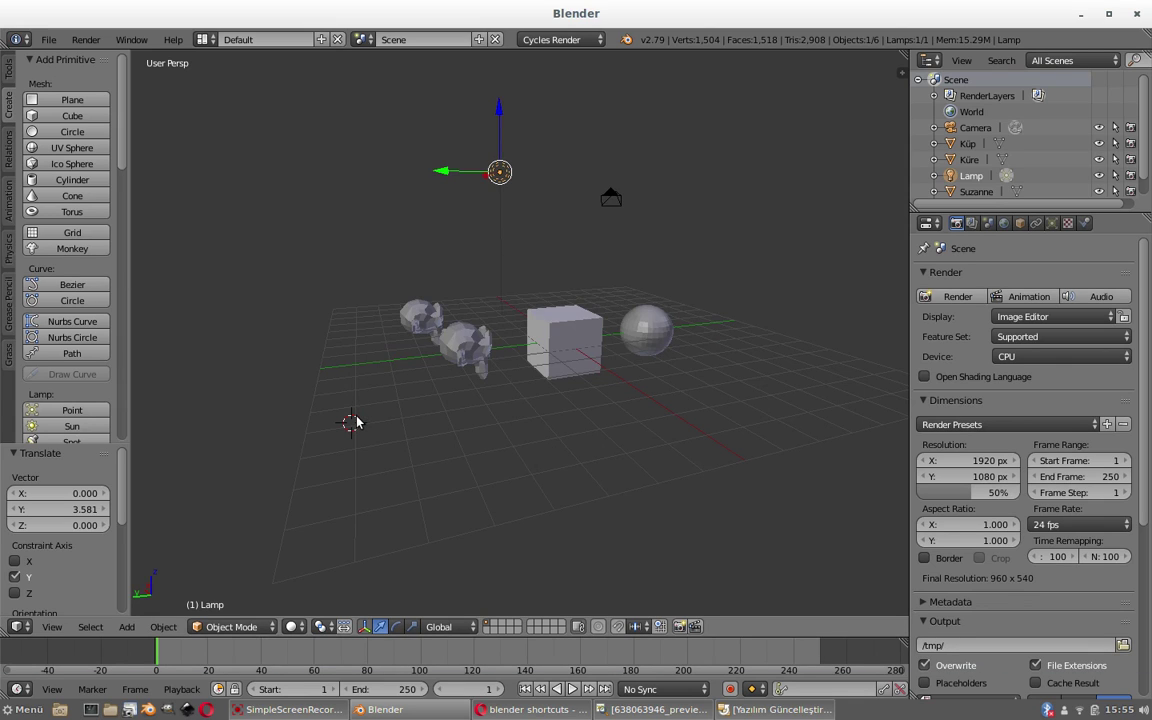
# Add a 32-vertex circle at the 3D cursor, move it -0.712 along Y, and reopen the Add menu
pyautogui.hotkey('shift', 'a')
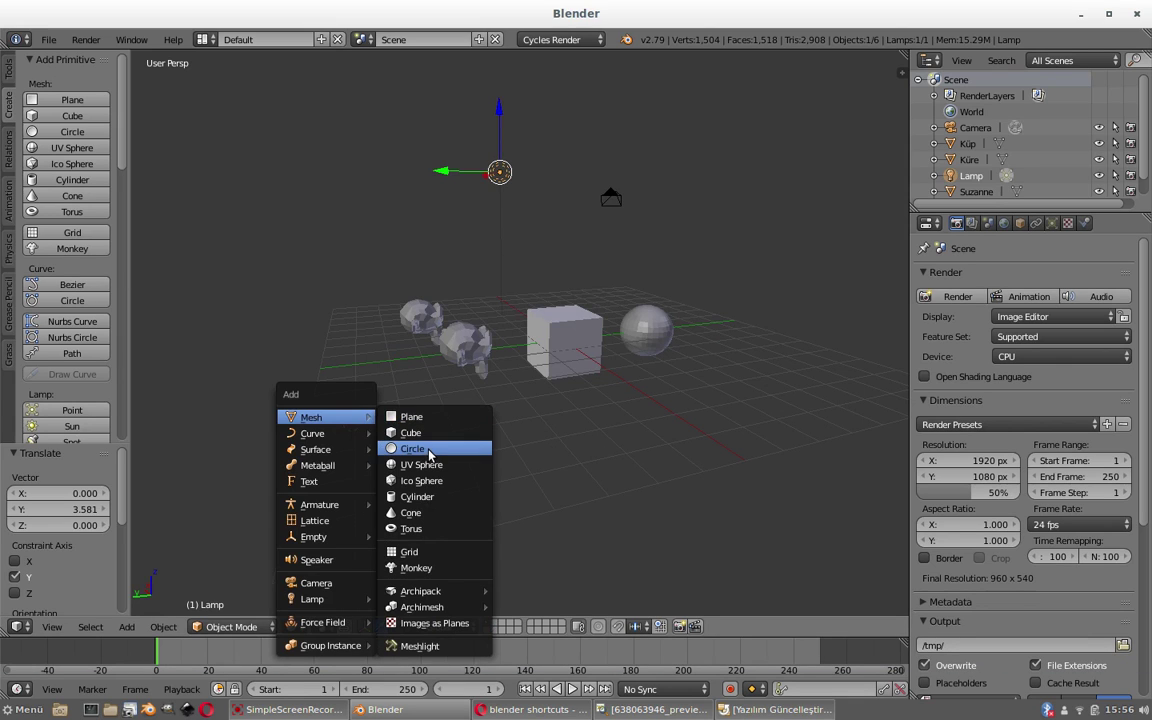
pyautogui.click(429, 454)
pyautogui.scroll(3, 330, 425)
pyautogui.scroll(-5, 322, 420)
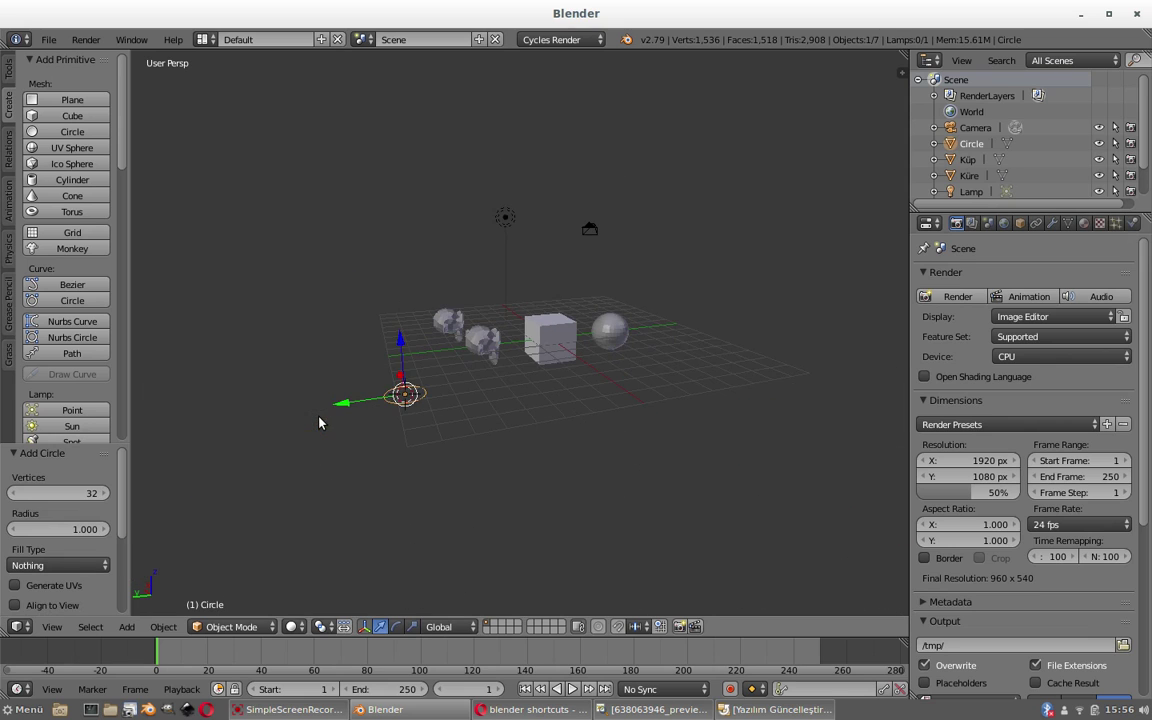
pyautogui.scroll(1, 322, 420)
pyautogui.scroll(1, 340, 424)
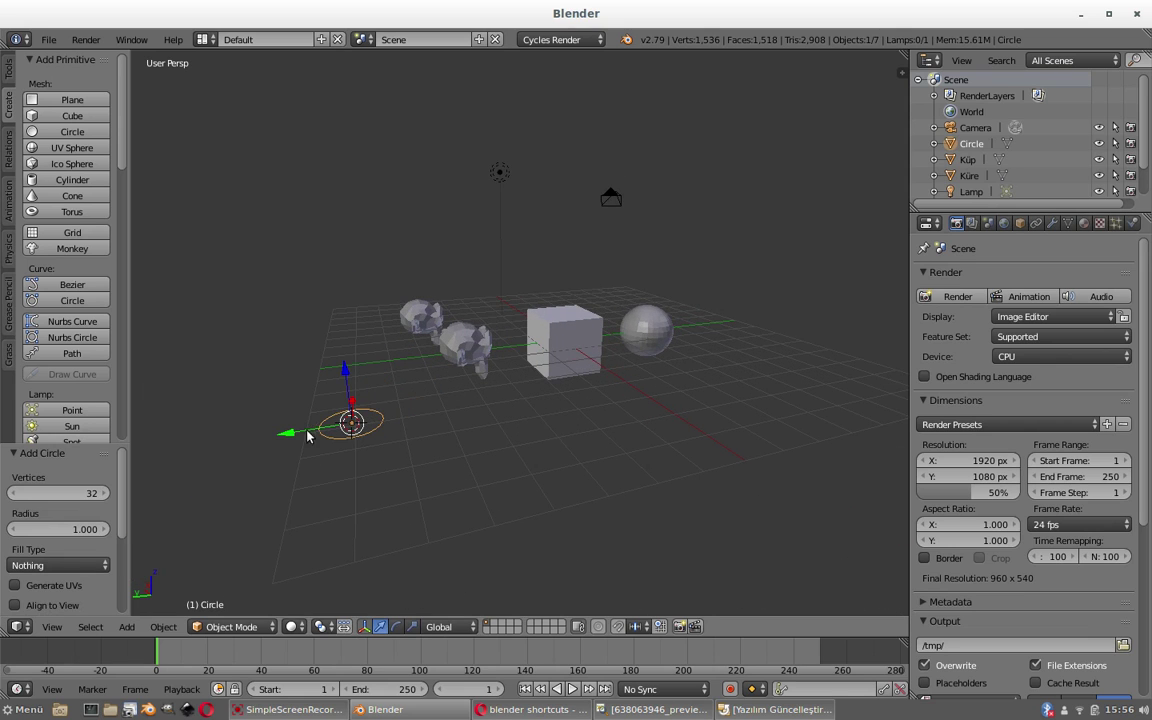
pyautogui.moveTo(289, 431); pyautogui.dragTo(323, 440)
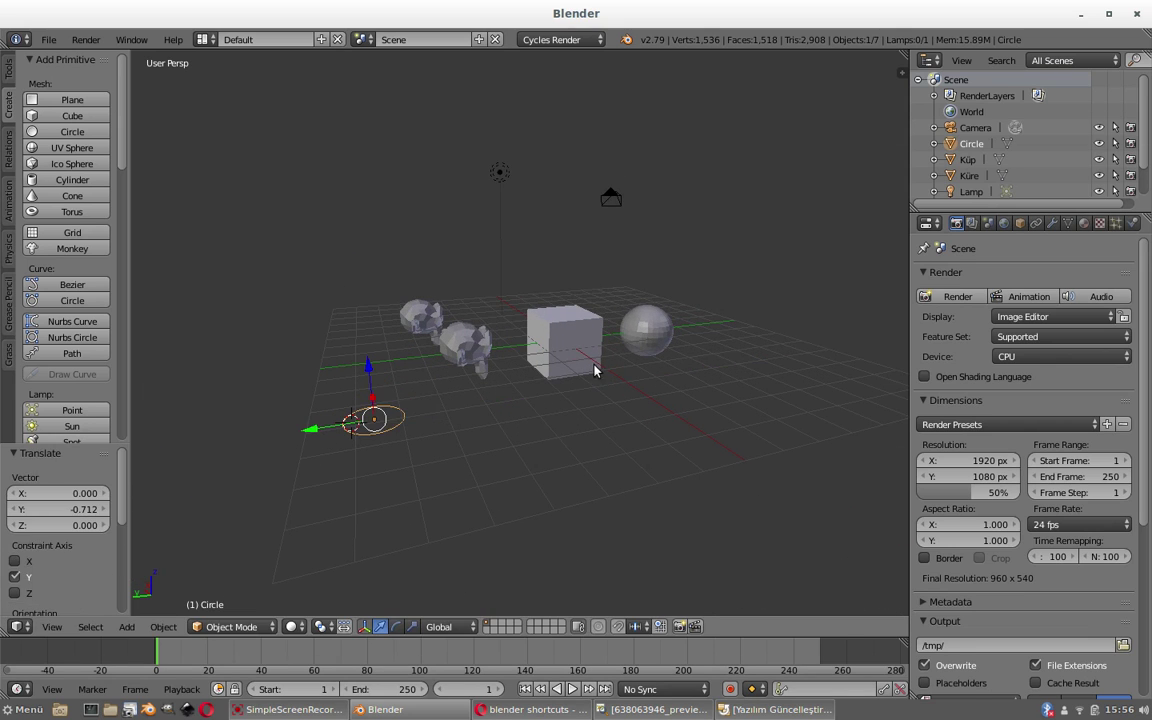
pyautogui.scroll(5, 582, 372)
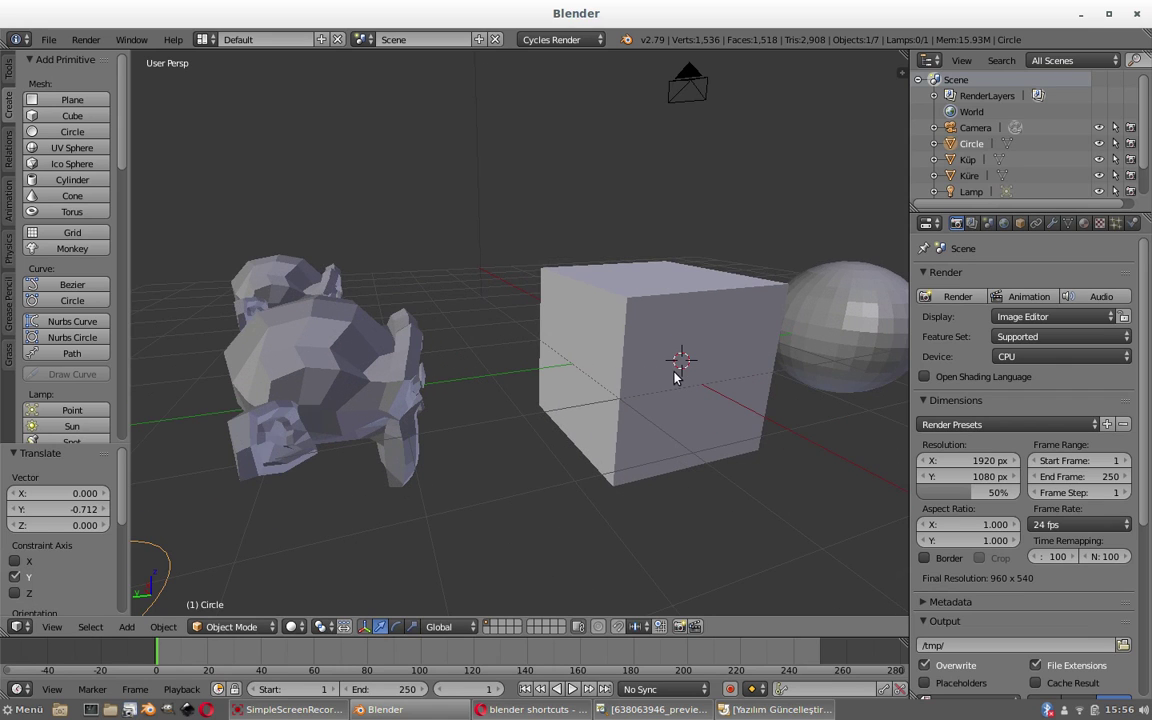
pyautogui.hotkey('shift', 'a')
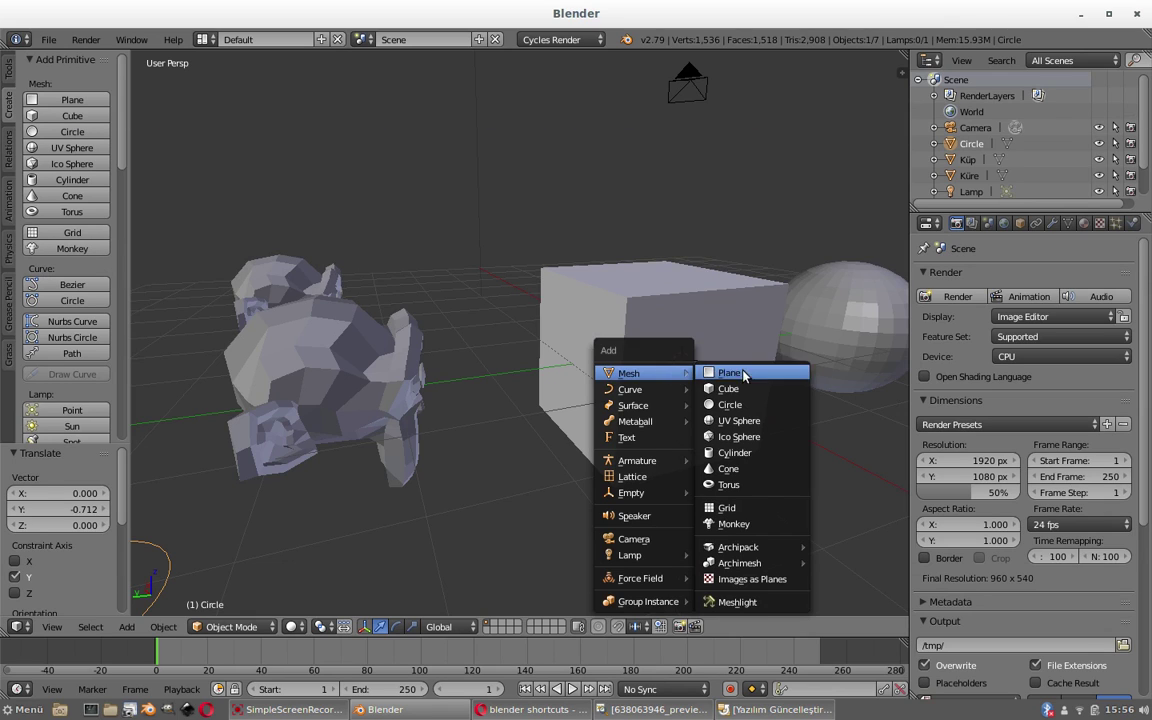
# Add a cylinder at the front of Küp and scale it uniformly to 0.357
pyautogui.click(758, 455)
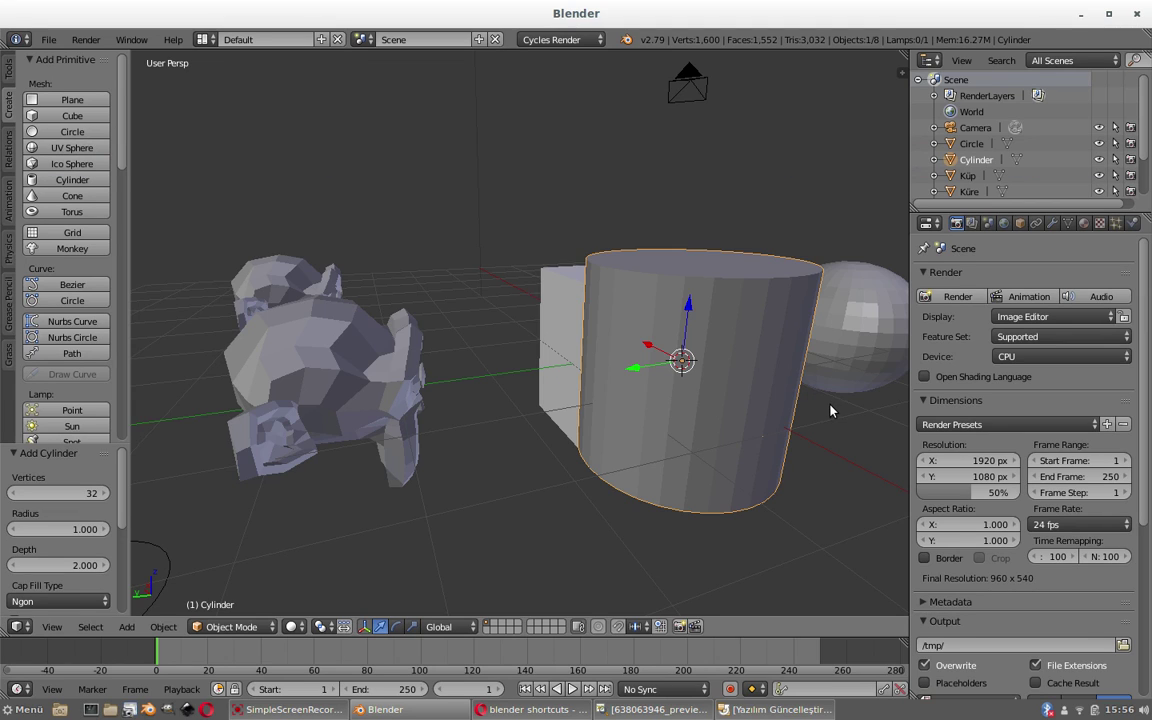
pyautogui.press('s')
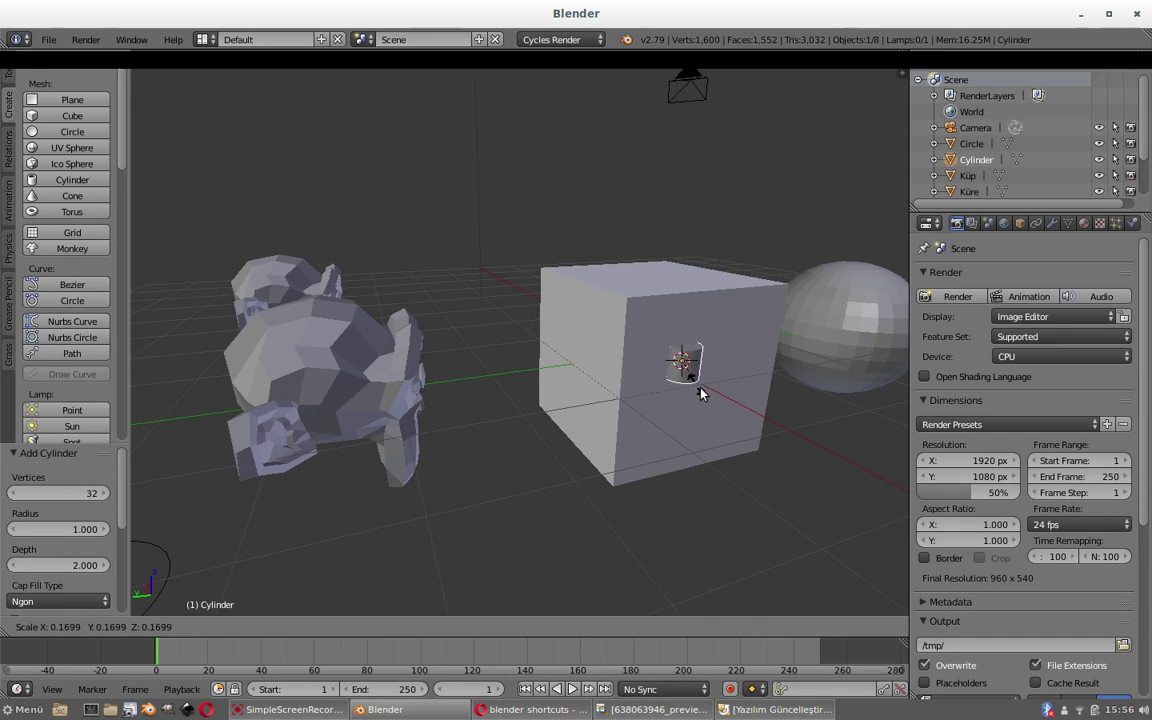
pyautogui.click(717, 408)
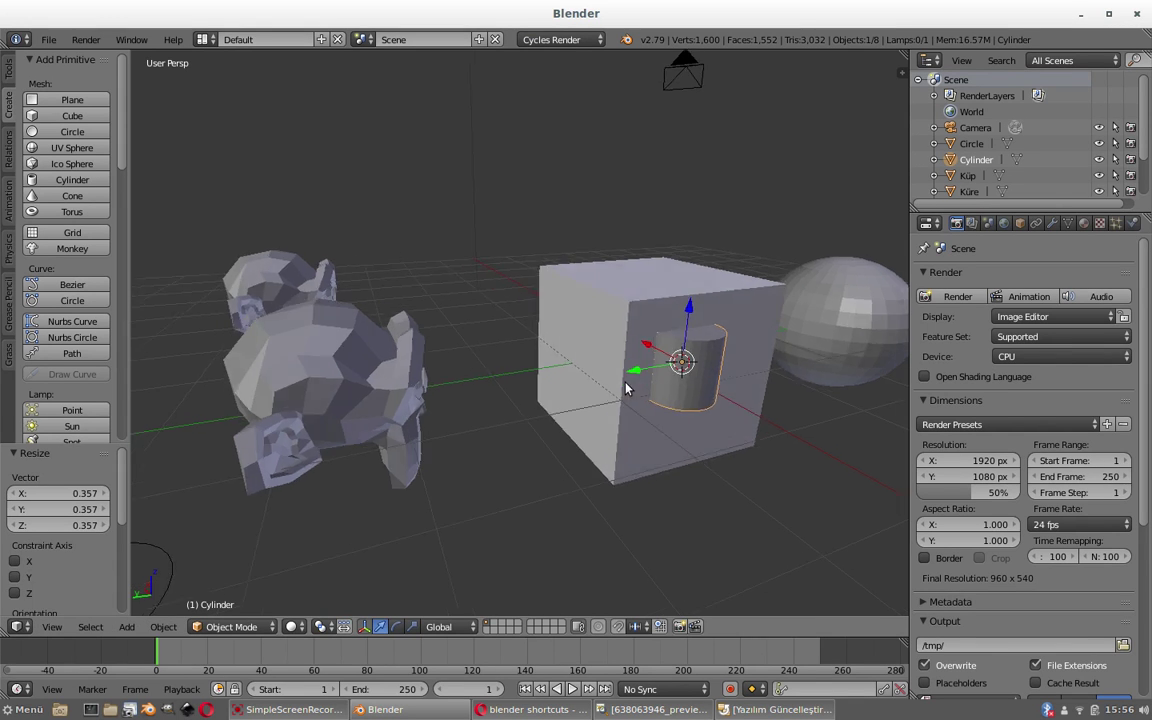
pyautogui.moveTo(630, 391)
pyautogui.mouseDown(button='middle')
pyautogui.moveTo(707, 404)
pyautogui.moveTo(556, 386)
pyautogui.mouseUp(button='middle')
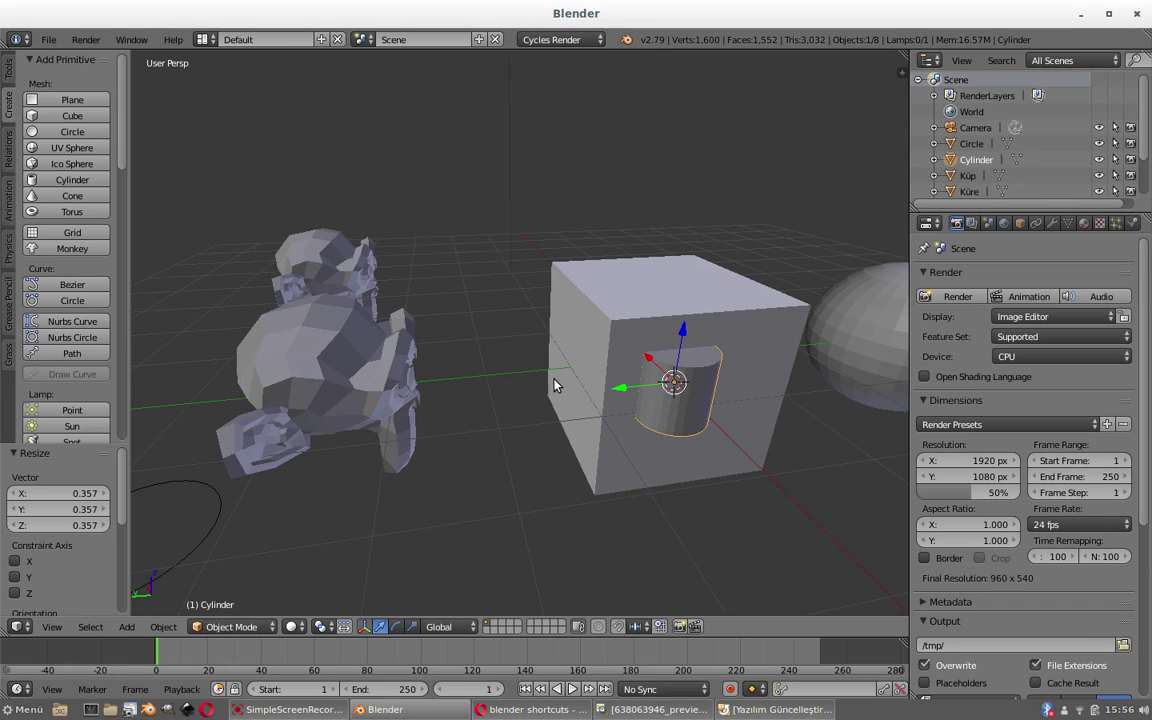
# Snap the 3D cursor to the world origin with Cursor to Center, then zoom out over the scene
pyautogui.hotkey('shift', 's')
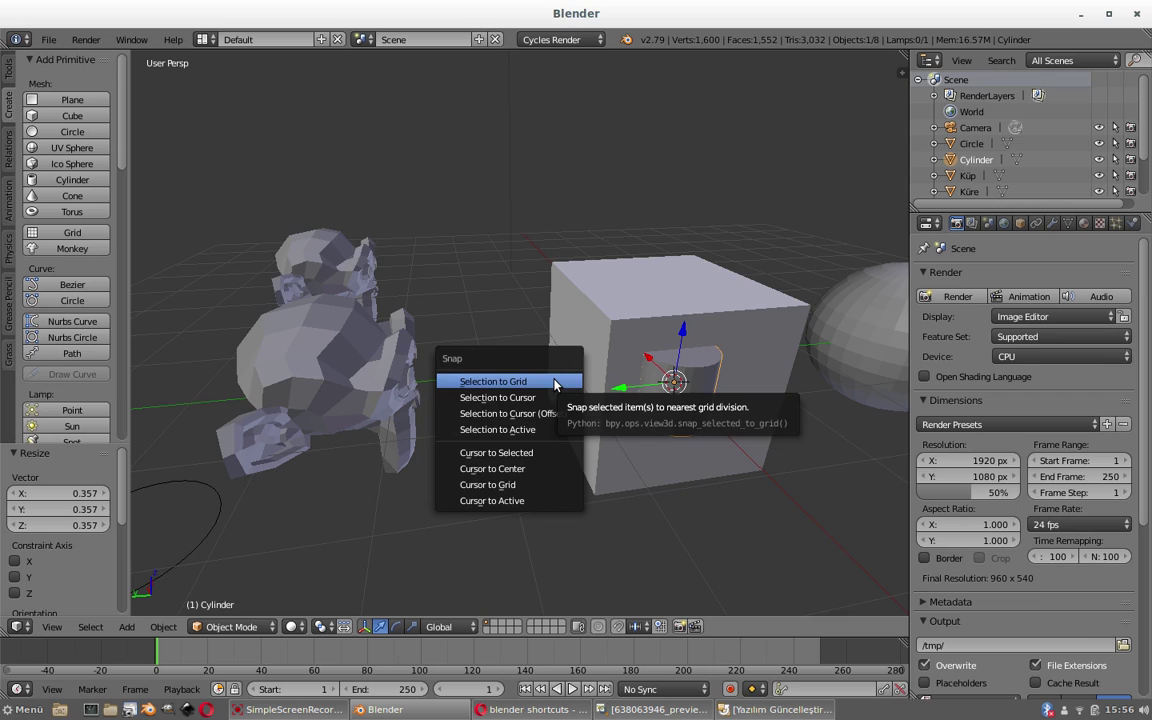
pyautogui.click(519, 469)
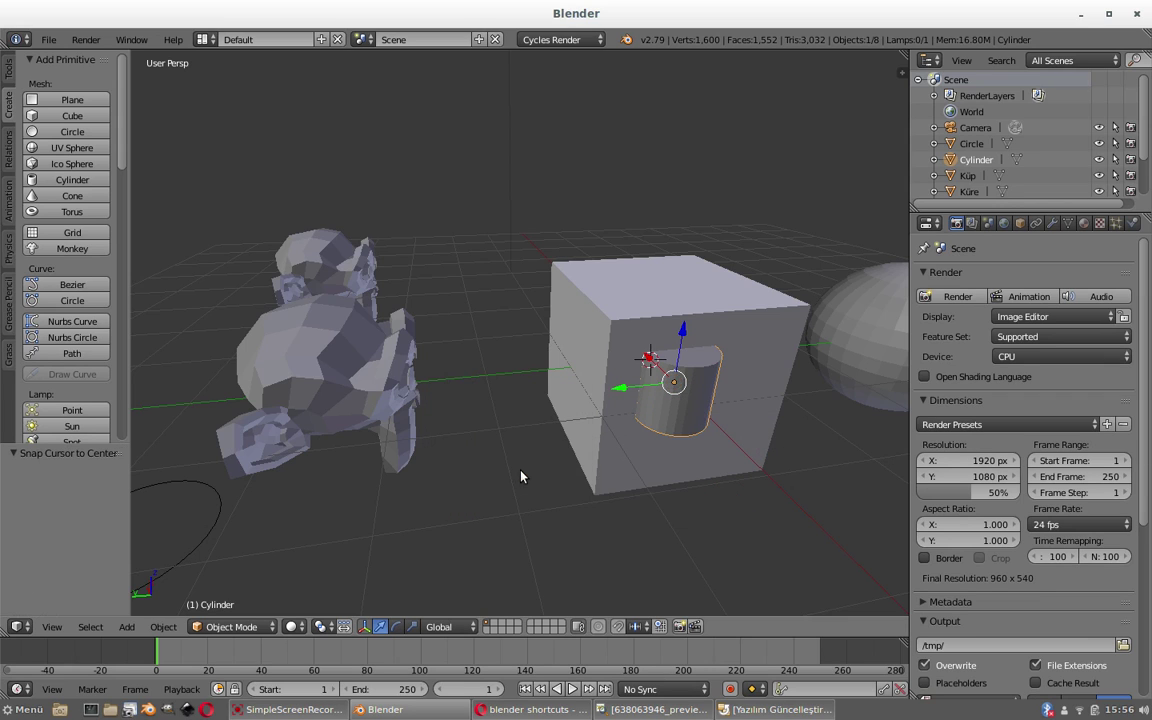
pyautogui.moveTo(503, 333)
pyautogui.mouseDown(button='middle')
pyautogui.moveTo(597, 463)
pyautogui.moveTo(627, 419)
pyautogui.moveTo(489, 303)
pyautogui.moveTo(474, 341)
pyautogui.mouseUp(button='middle')
pyautogui.scroll(-4, 553, 348)
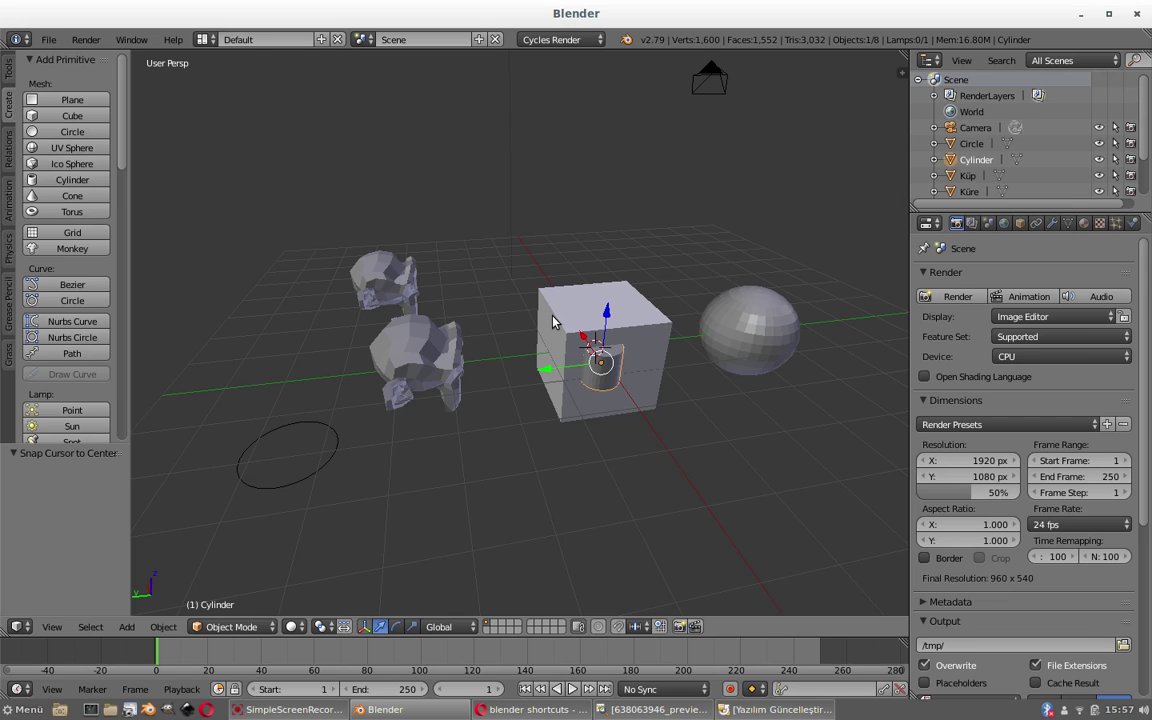
pyautogui.click(47, 43)
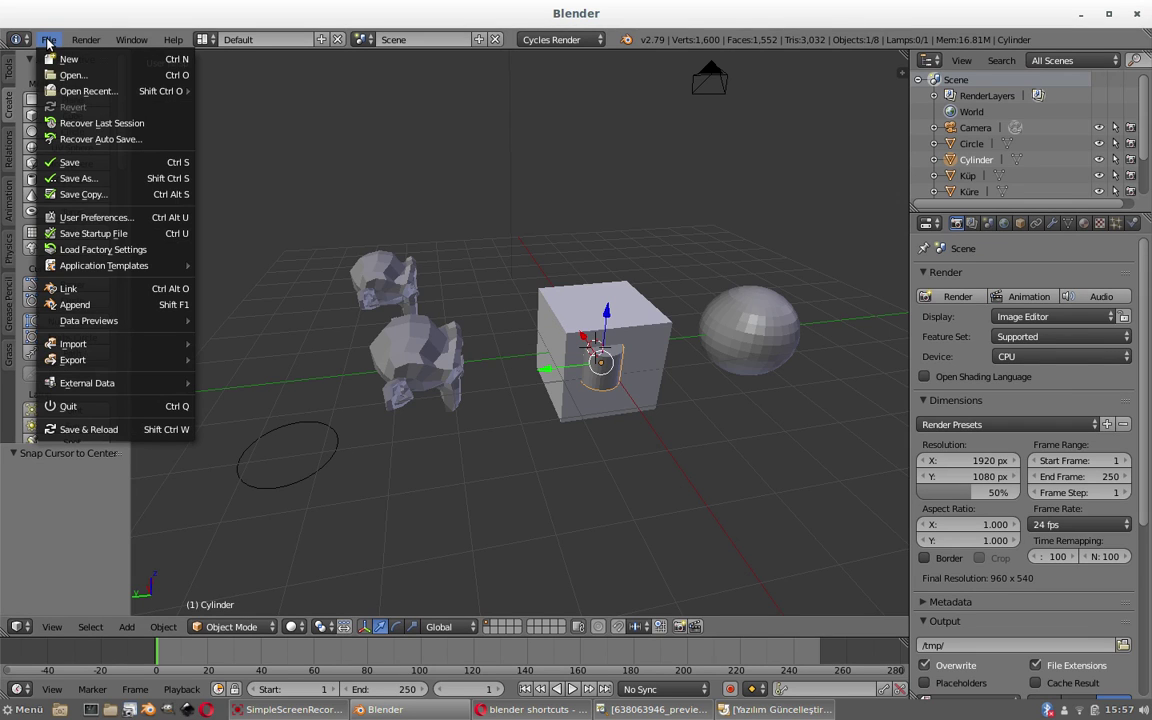
pyautogui.click(90, 220)
pyautogui.moveTo(216, 44); pyautogui.dragTo(408, 130)
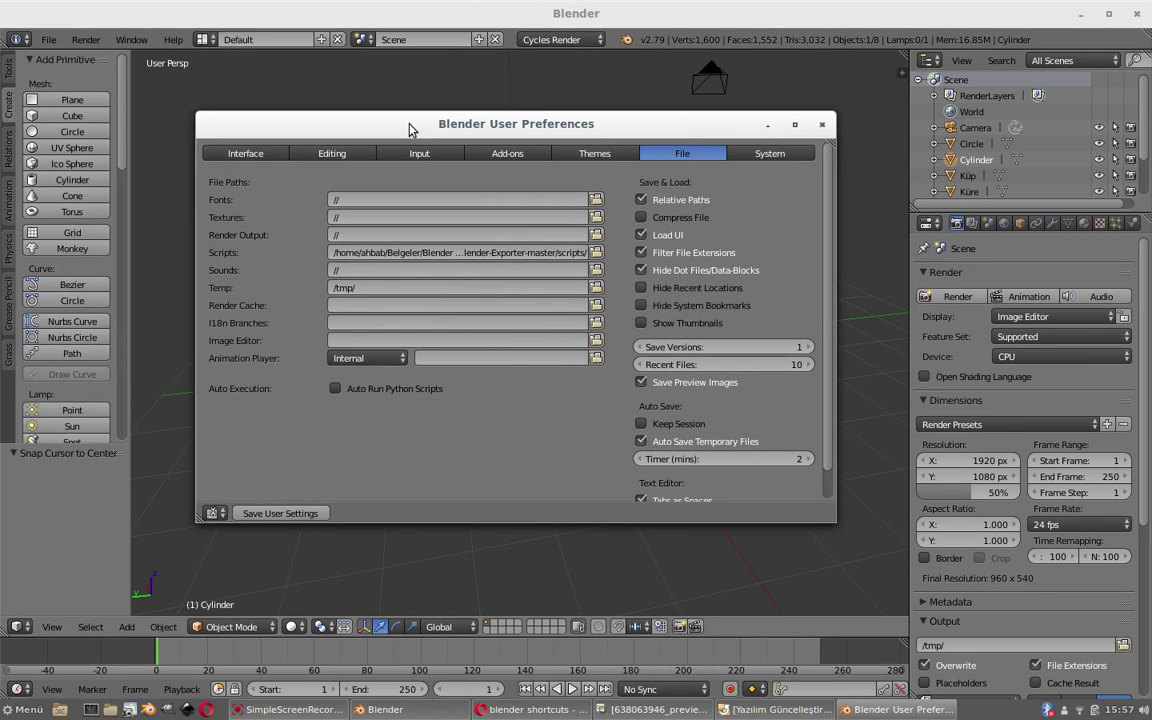
pyautogui.click(238, 152)
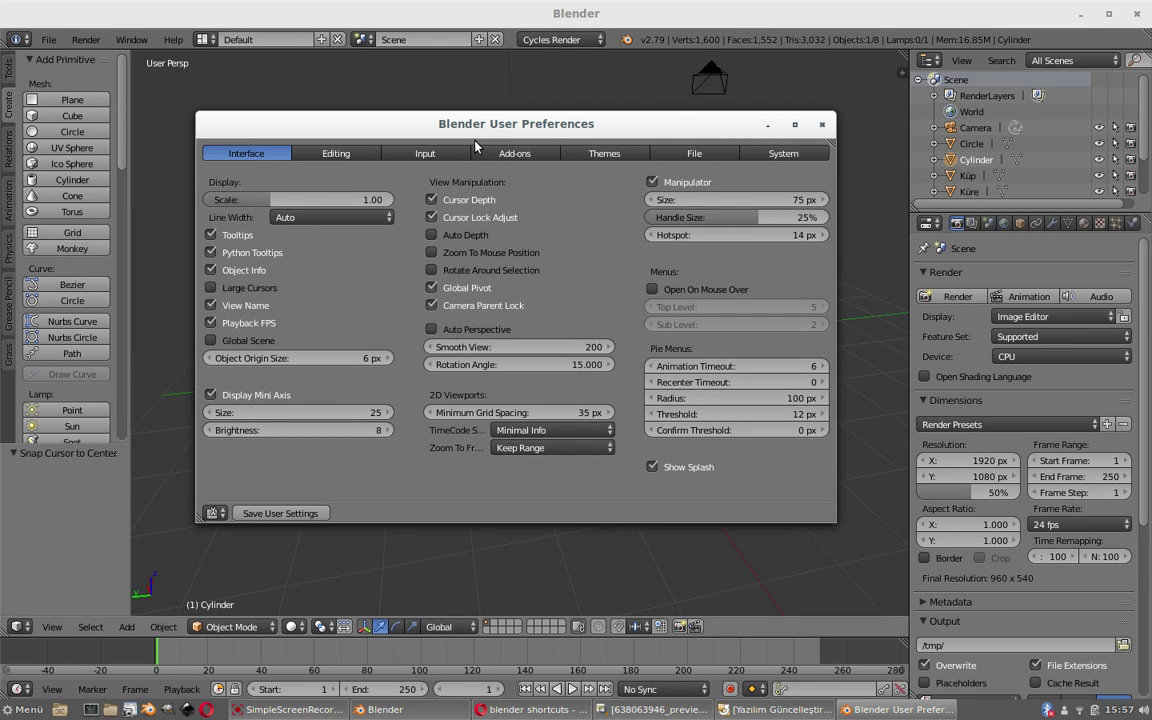
pyautogui.click(415, 152)
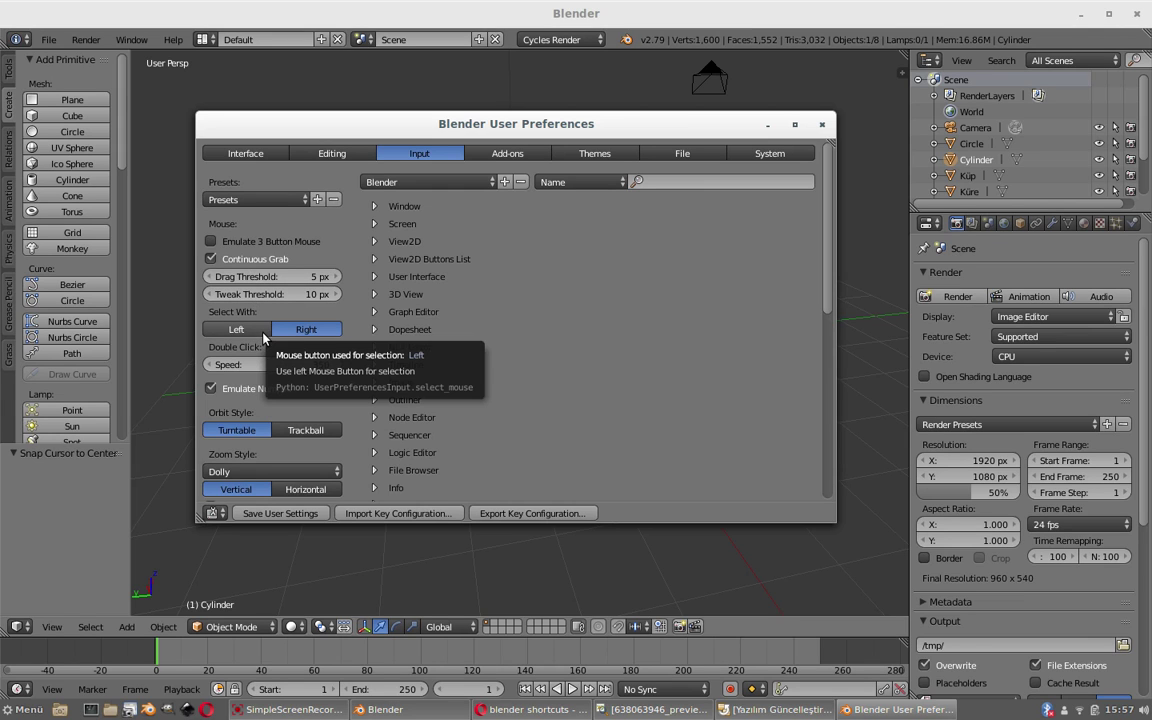
pyautogui.moveTo(493, 126)
pyautogui.mouseDown()
pyautogui.moveTo(515, 128)
pyautogui.moveTo(493, 131)
pyautogui.mouseUp()
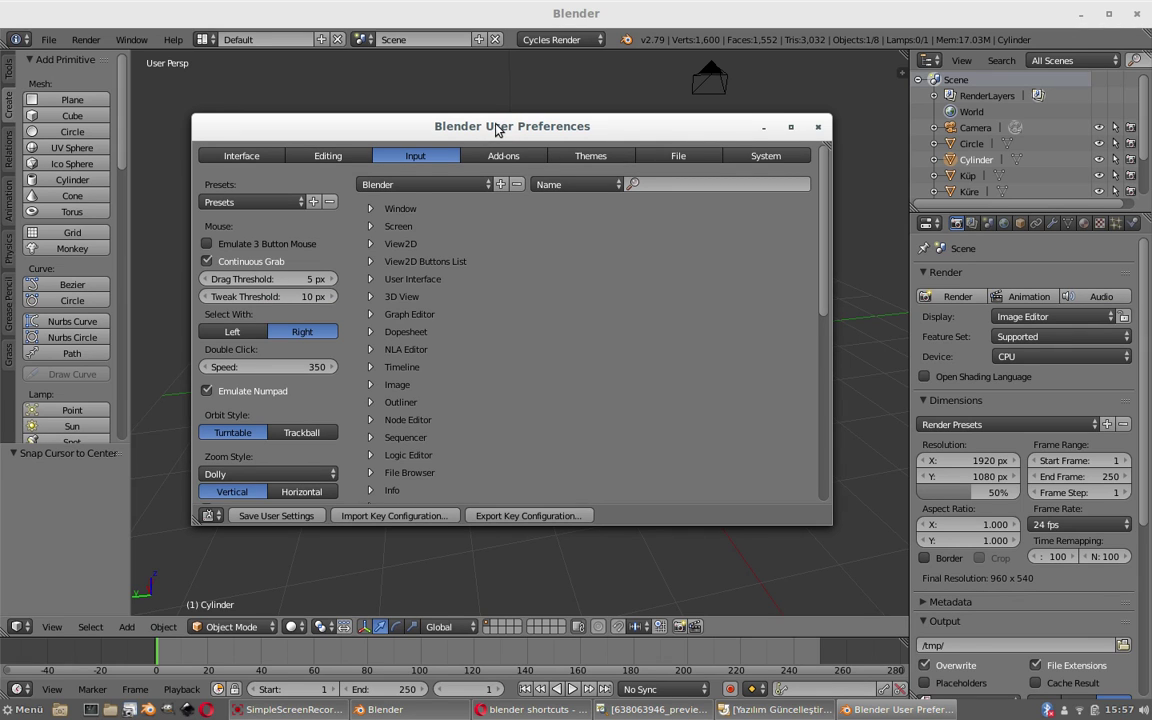
pyautogui.moveTo(497, 128); pyautogui.dragTo(495, 126)
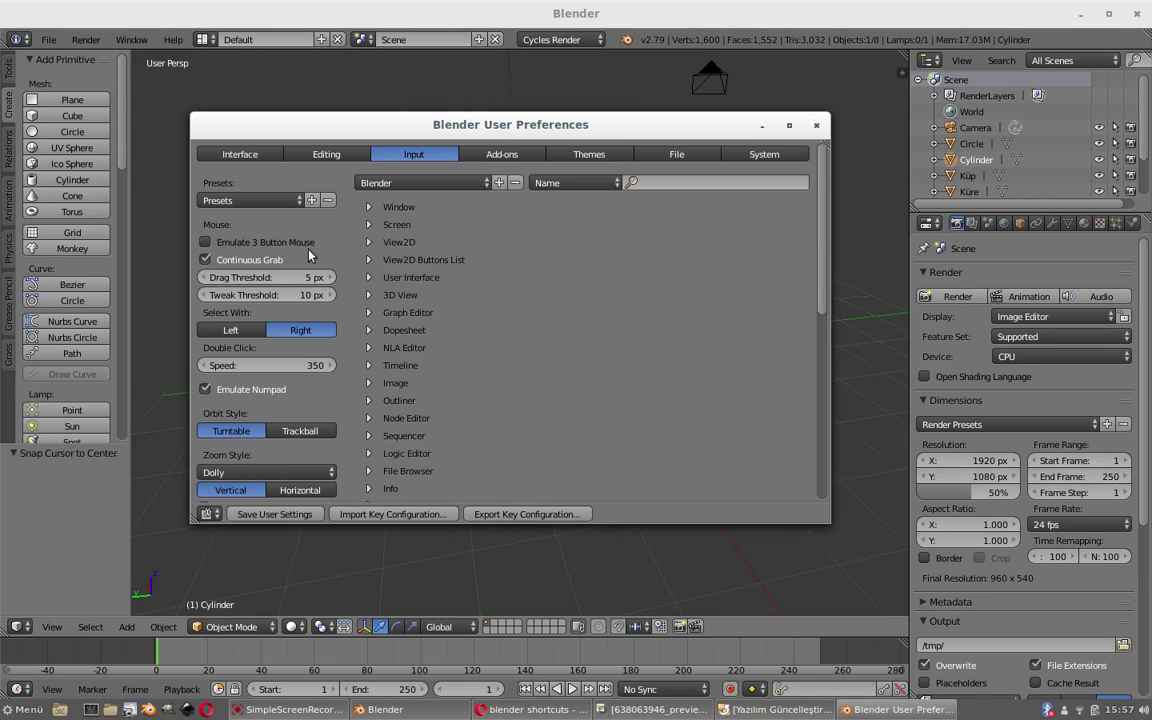
pyautogui.click(205, 243)
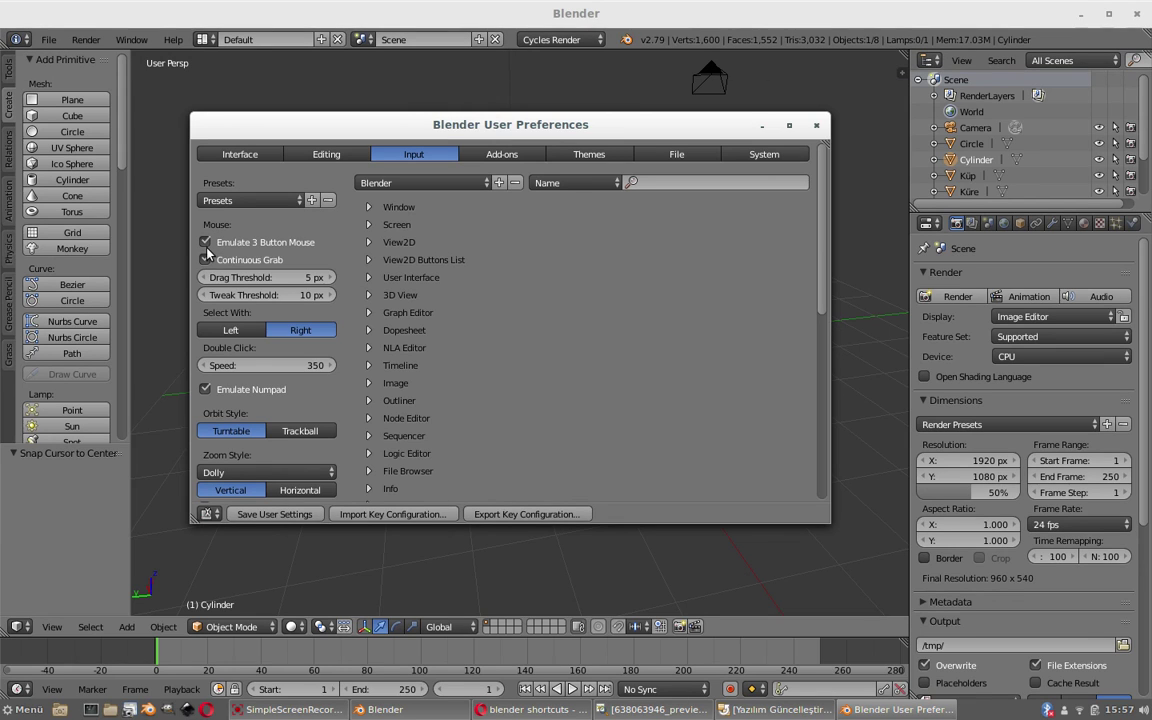
pyautogui.click(205, 243)
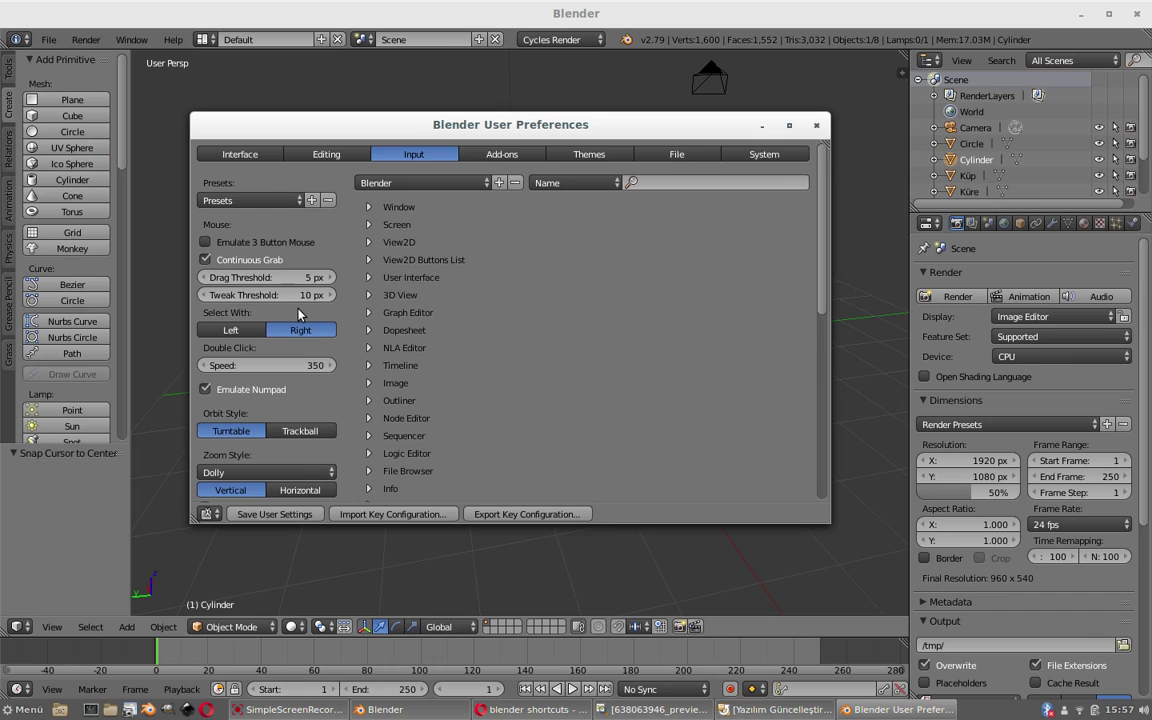
pyautogui.scroll(-1, 298, 315)
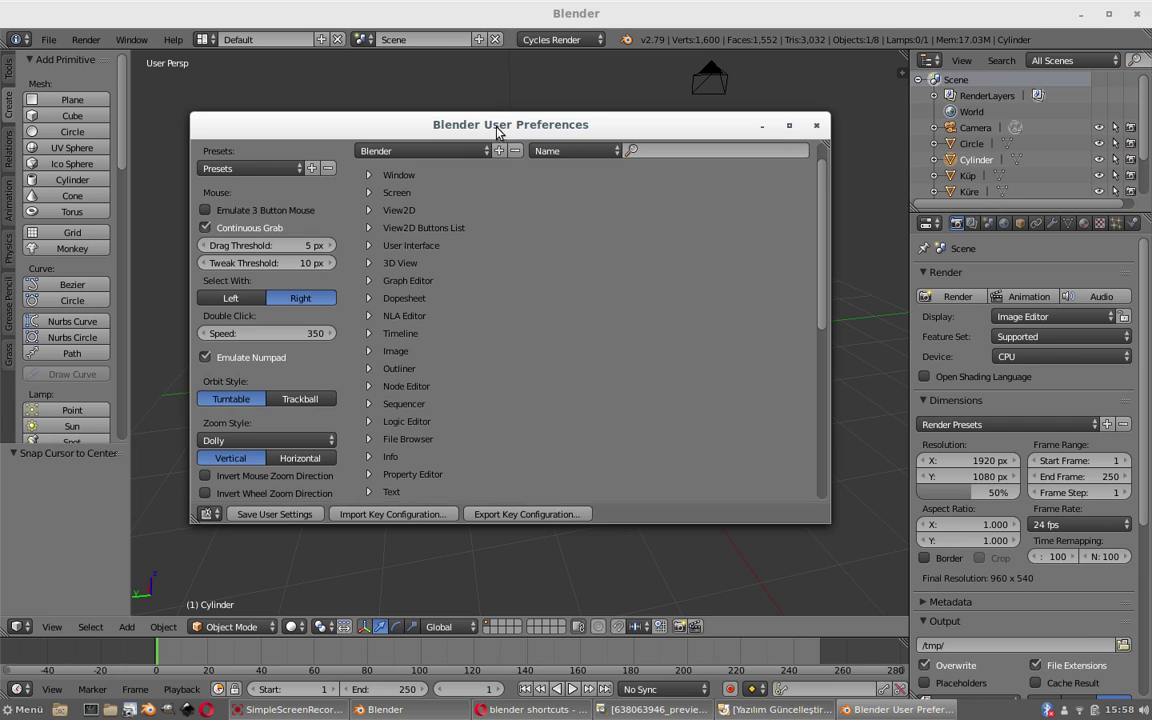
pyautogui.moveTo(495, 124); pyautogui.dragTo(485, 135)
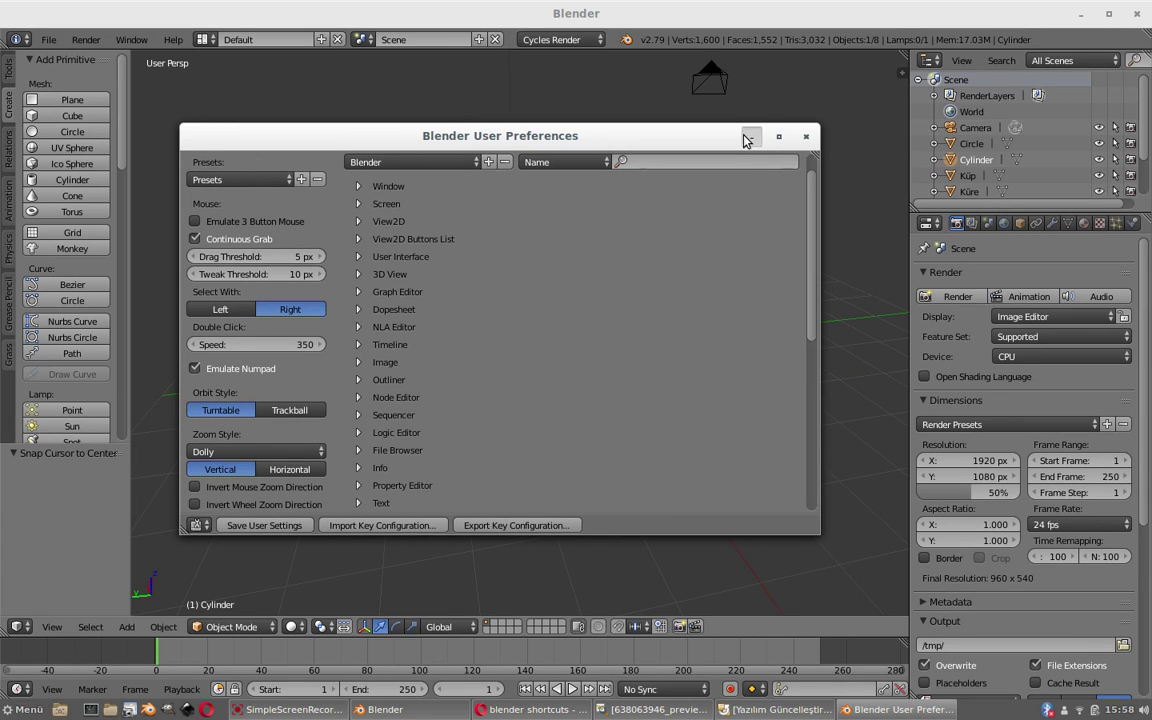
pyautogui.click(752, 136)
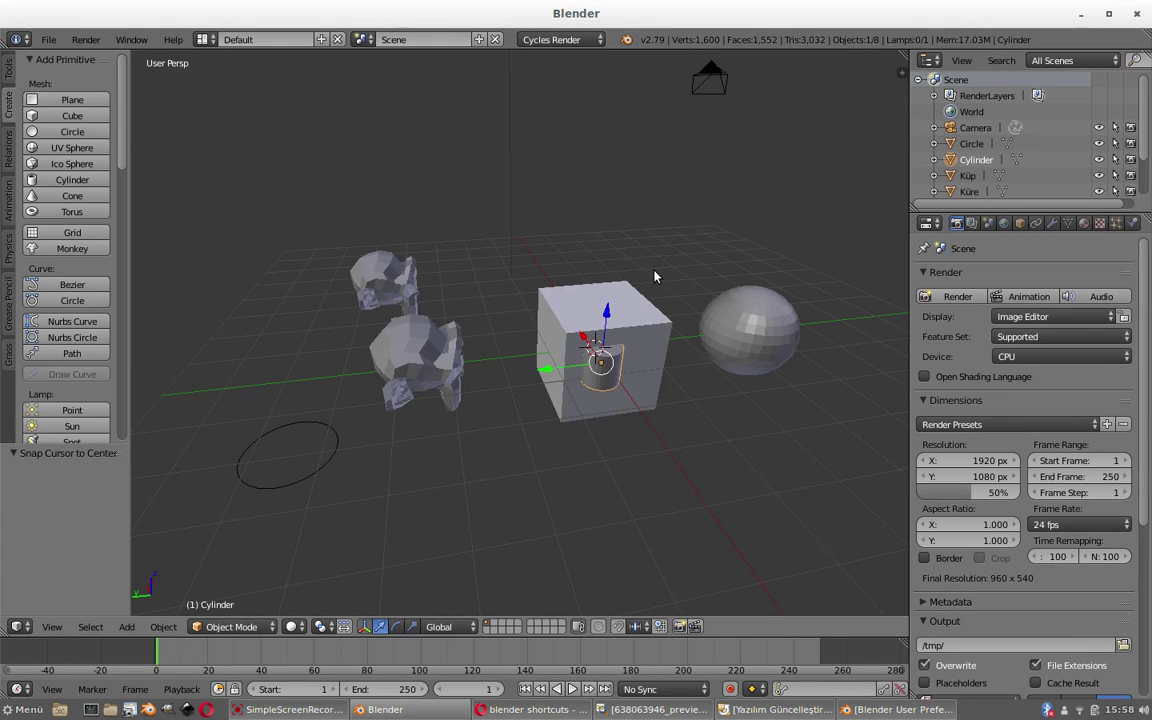
pyautogui.press('1')
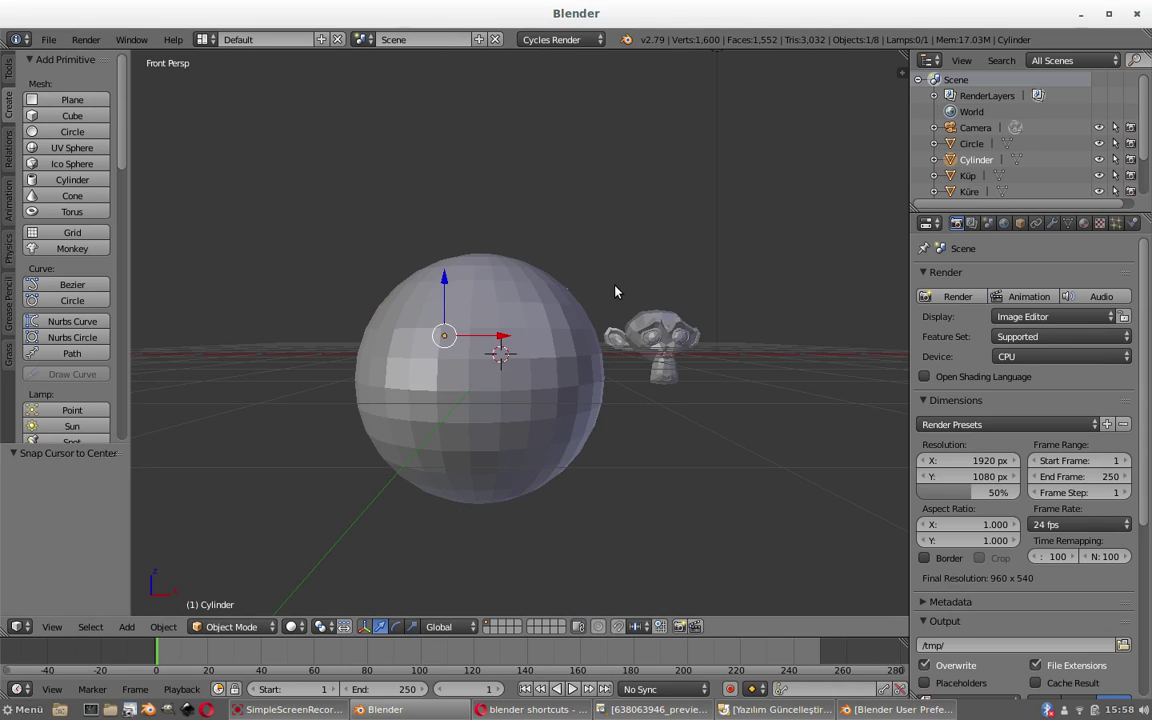
# Switch to right then top view in orthographic projection, briefly toggling wireframe with Z
pyautogui.press('3')
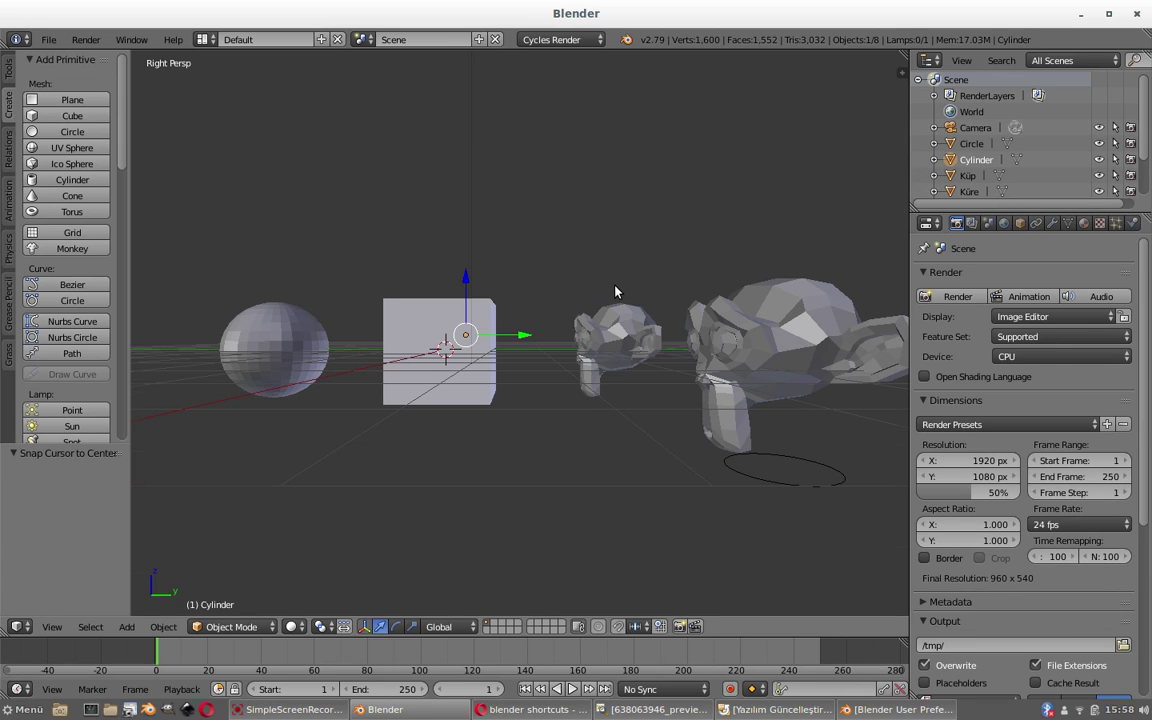
pyautogui.press('7')
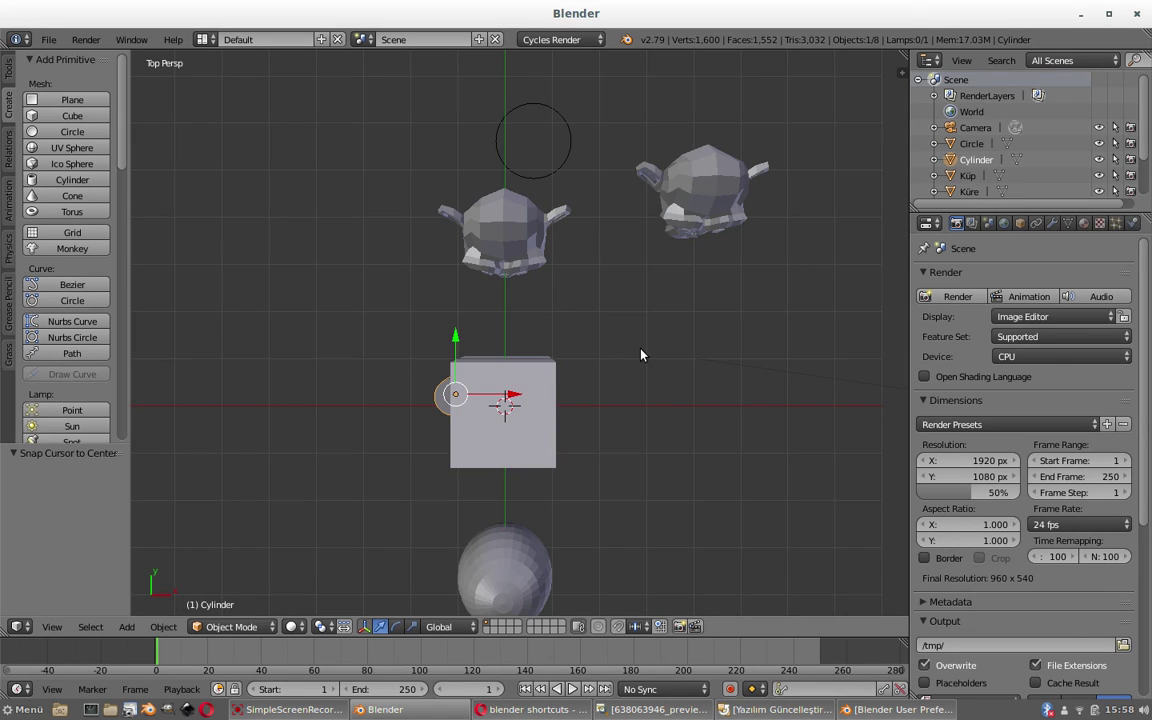
pyautogui.press('5')
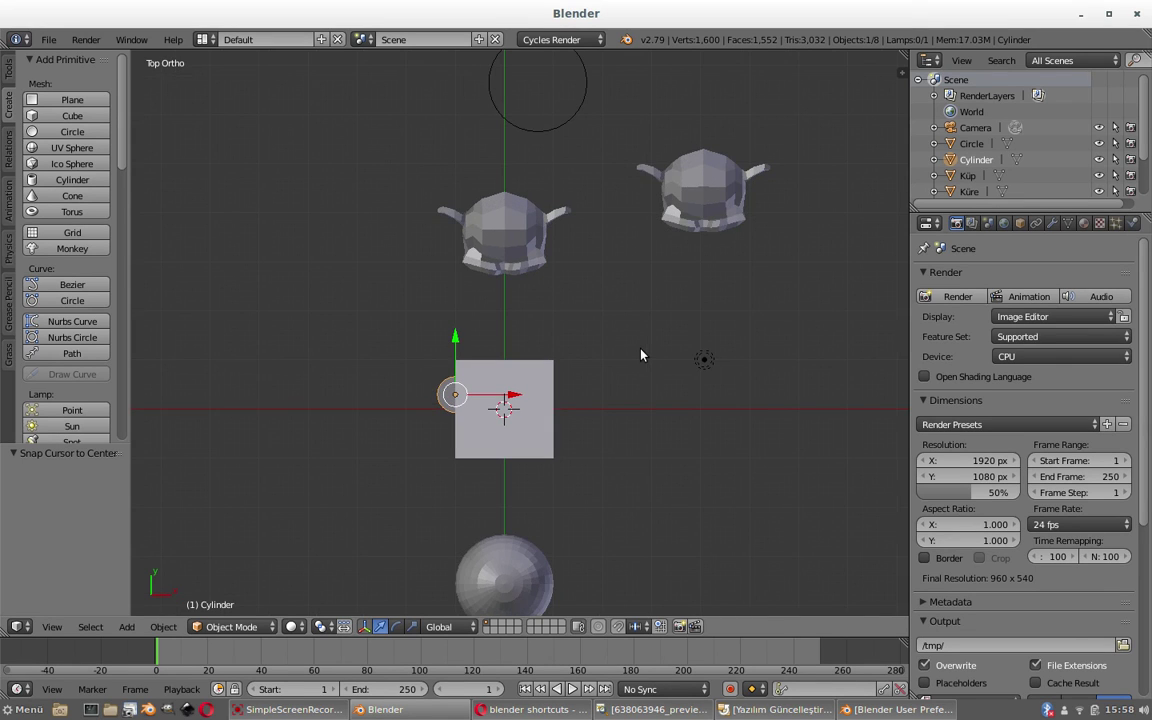
pyautogui.scroll(-3, 641, 355)
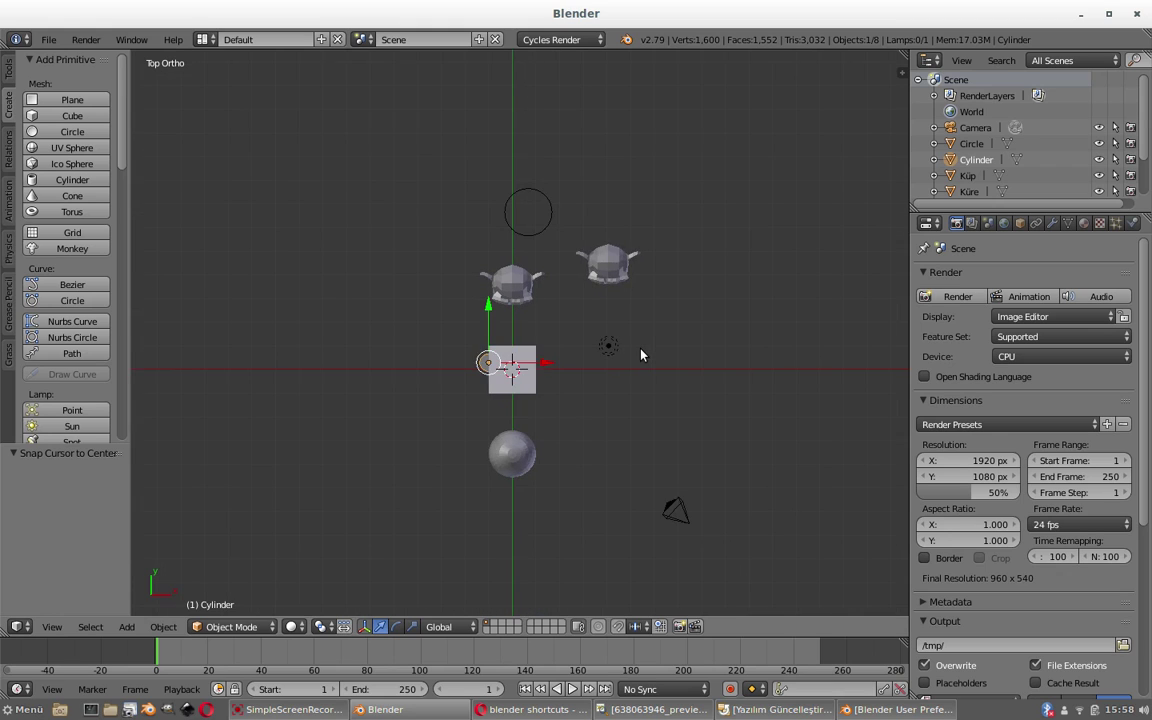
pyautogui.scroll(1, 641, 355)
pyautogui.scroll(1, 641, 355)
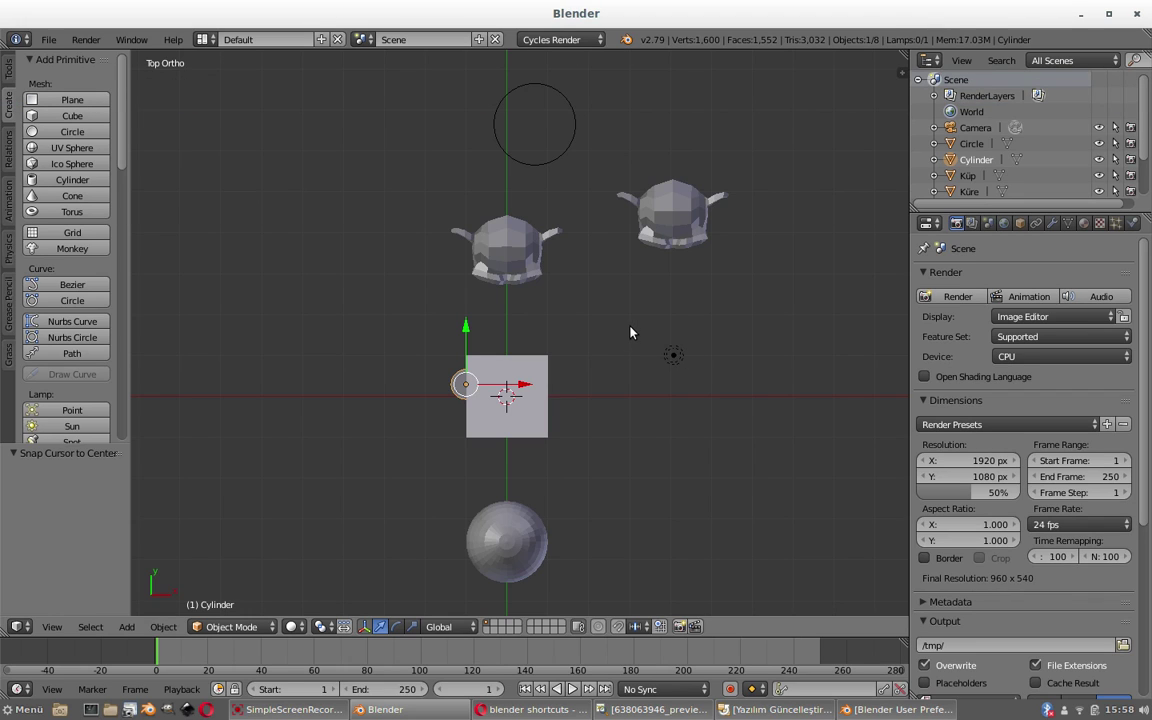
pyautogui.press('z')
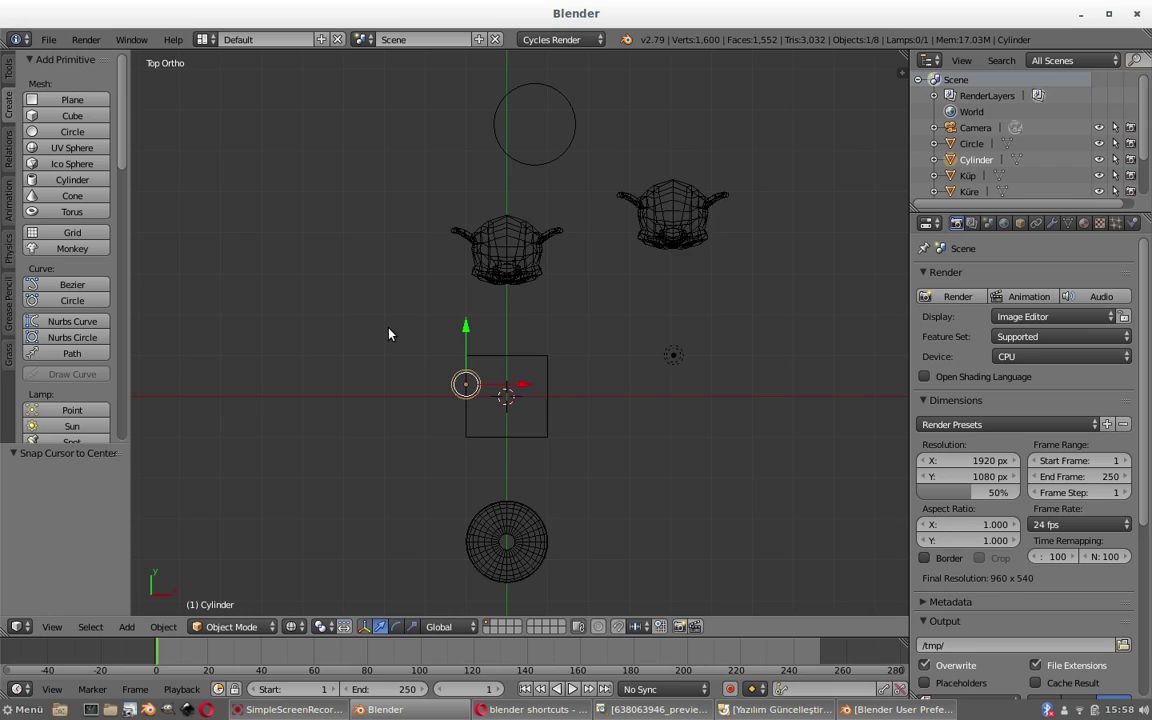
pyautogui.press('z')
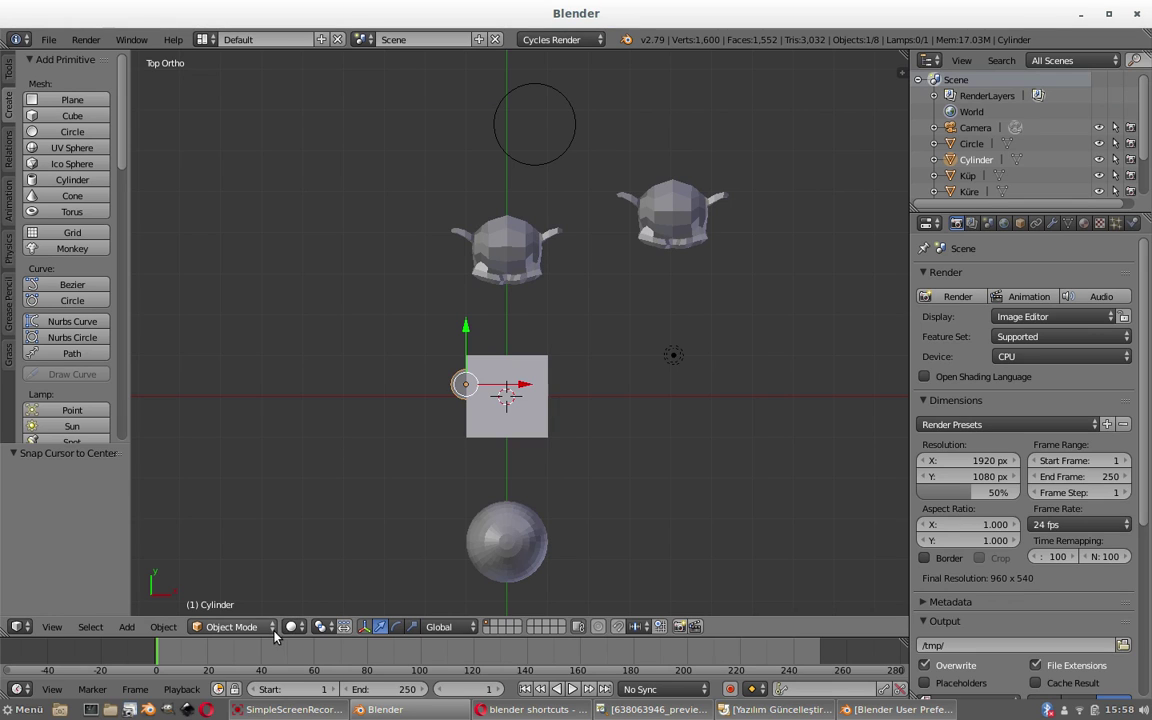
# Set viewport shading to Wireframe and orbit in to see the cylinder inside Küp
pyautogui.click(291, 627)
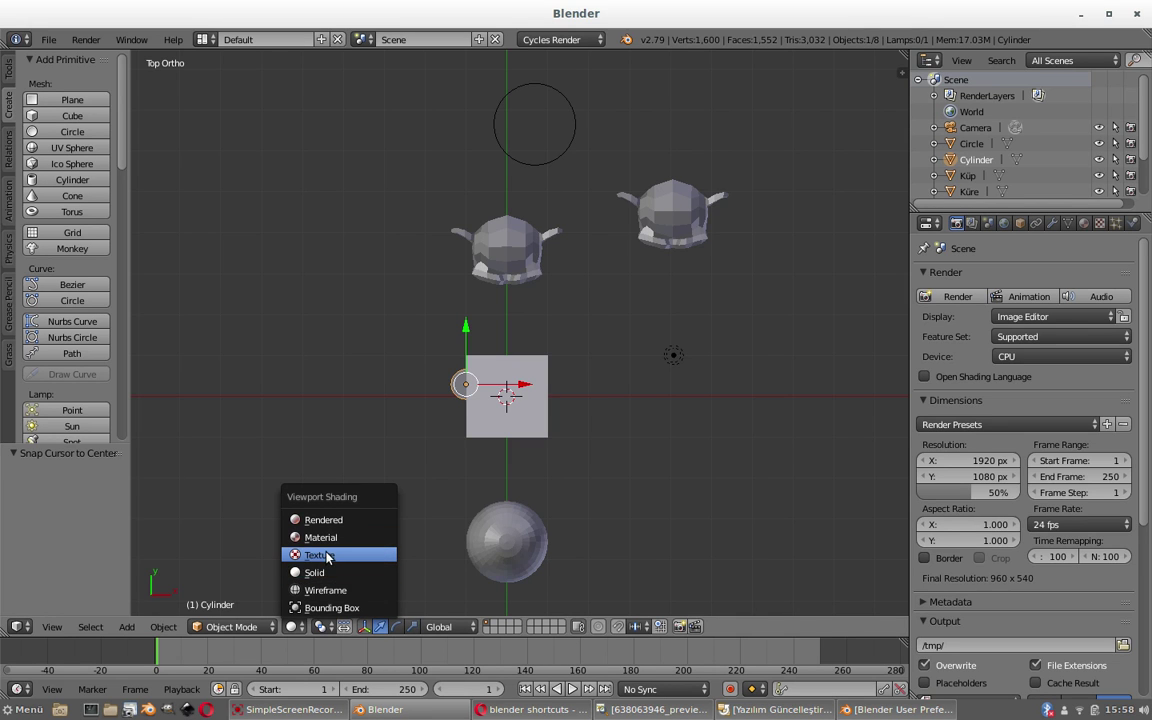
pyautogui.moveTo(580, 285)
pyautogui.mouseDown(button='middle')
pyautogui.moveTo(523, 226)
pyautogui.moveTo(655, 176)
pyautogui.mouseUp(button='middle')
pyautogui.click(293, 626)
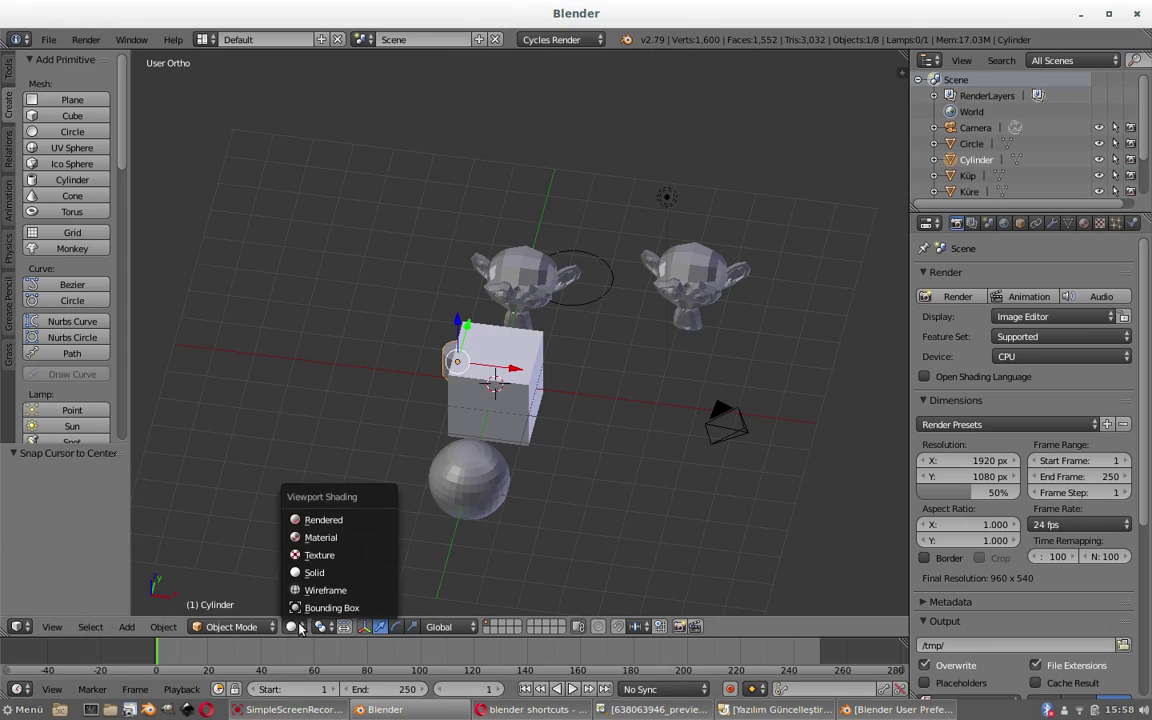
pyautogui.click(320, 590)
pyautogui.moveTo(415, 274)
pyautogui.mouseDown(button='middle')
pyautogui.moveTo(607, 314)
pyautogui.moveTo(442, 252)
pyautogui.moveTo(419, 262)
pyautogui.mouseUp(button='middle')
pyautogui.scroll(3, 440, 286)
pyautogui.scroll(4, 438, 286)
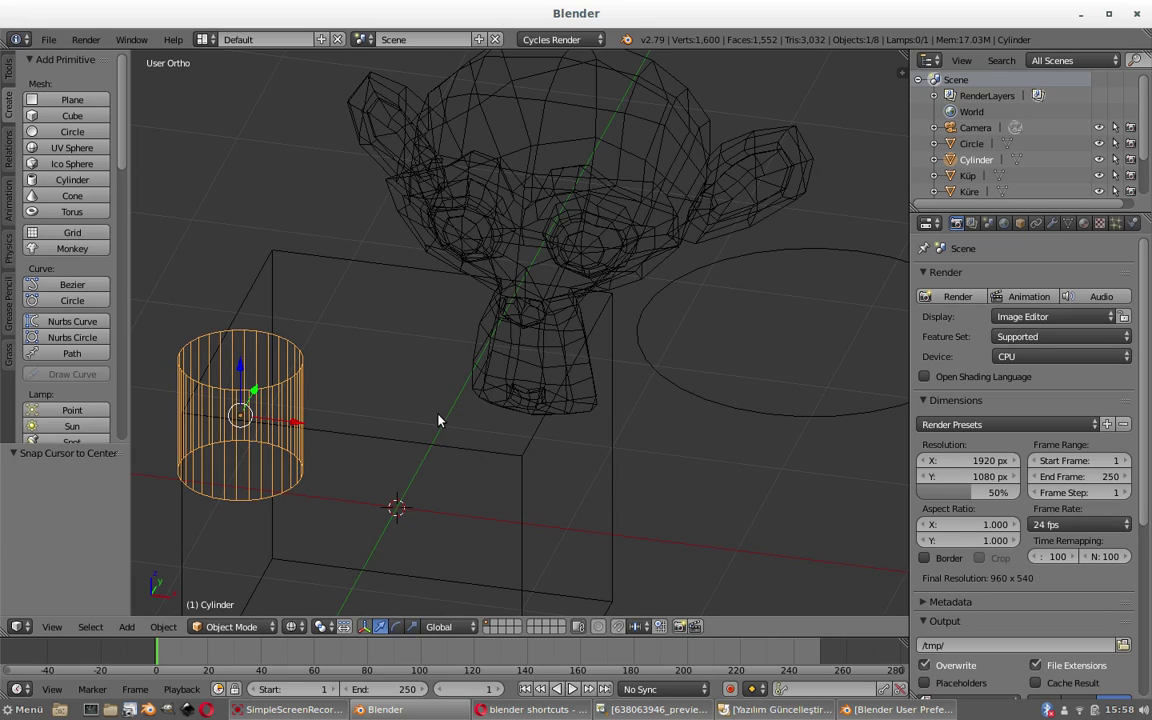
# Toggle the cylinder between Object and Edit Mode, leaving it in Edit Mode, and pan it to centre
pyautogui.press('Tab')
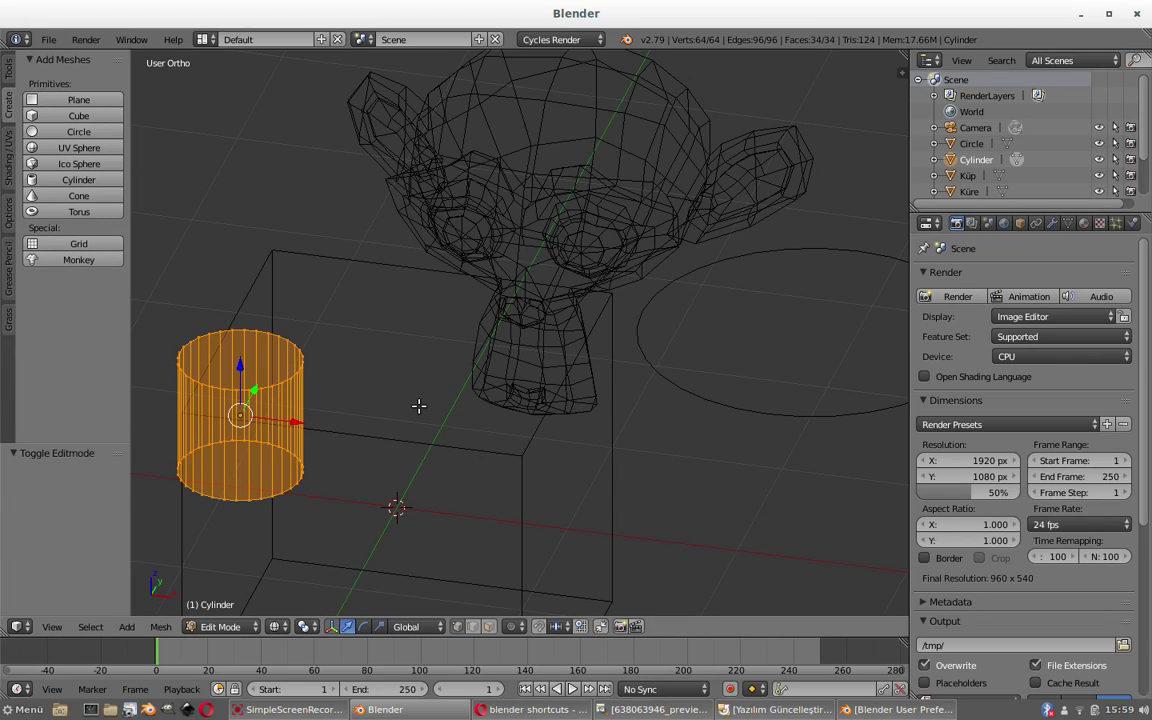
pyautogui.click(224, 626)
pyautogui.click(241, 608)
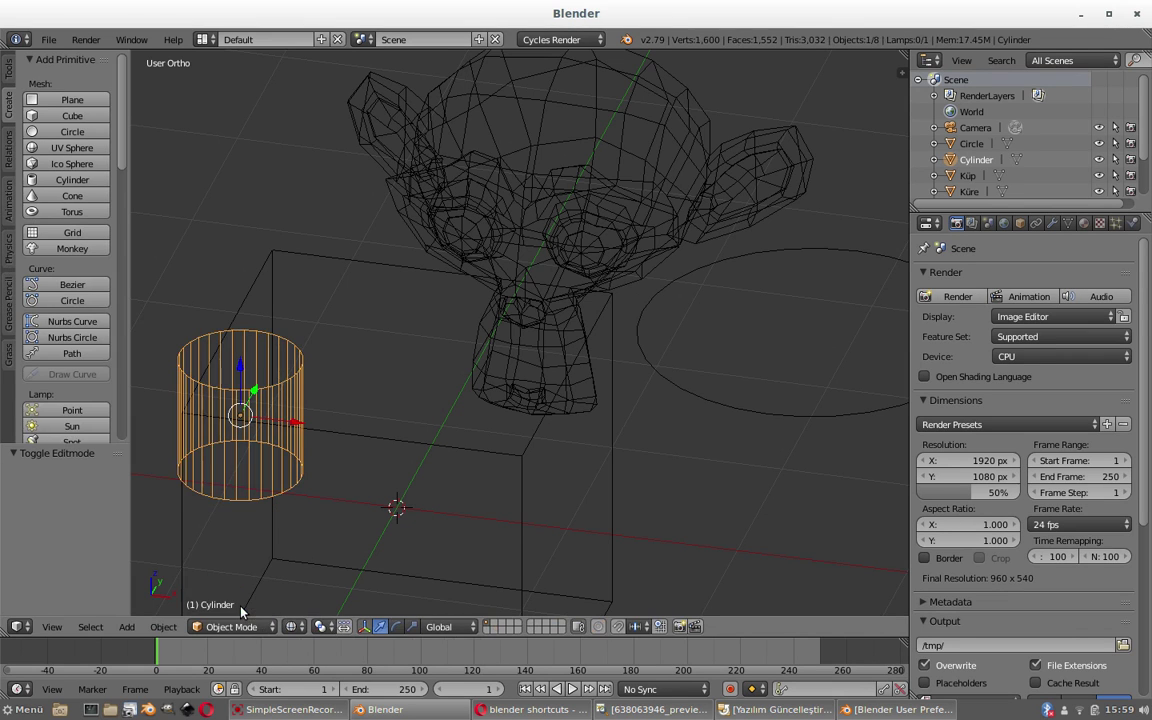
pyautogui.click(238, 628)
pyautogui.click(228, 590)
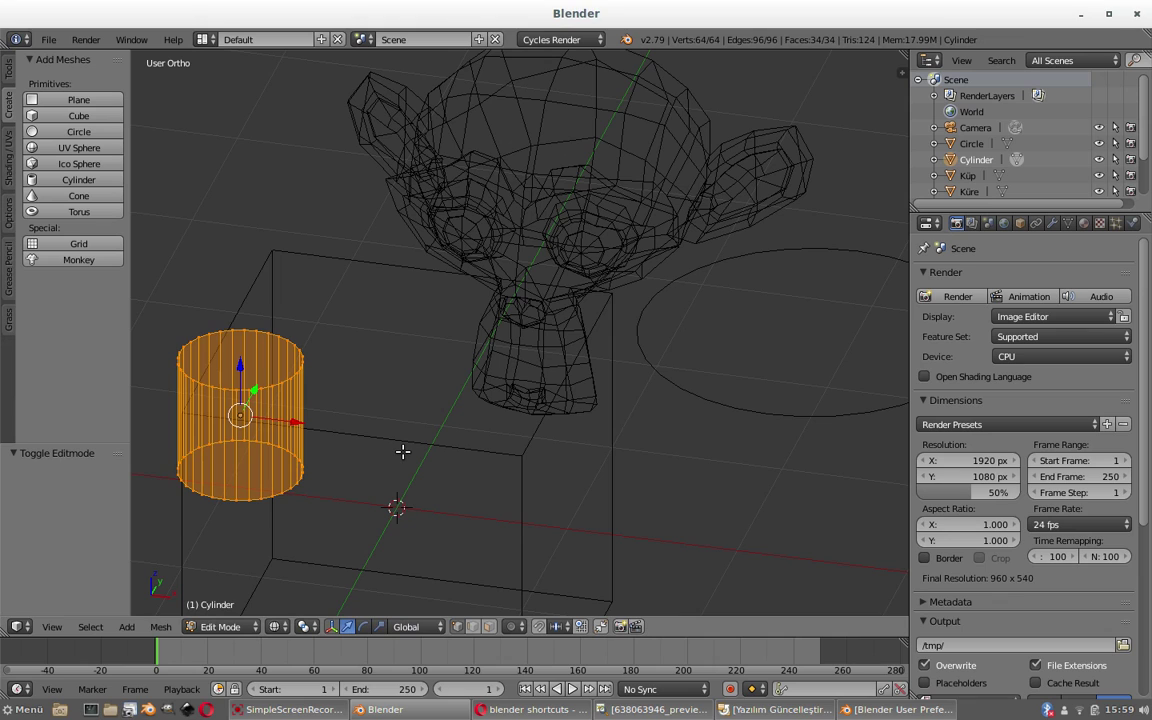
pyautogui.click(222, 626)
pyautogui.click(220, 627)
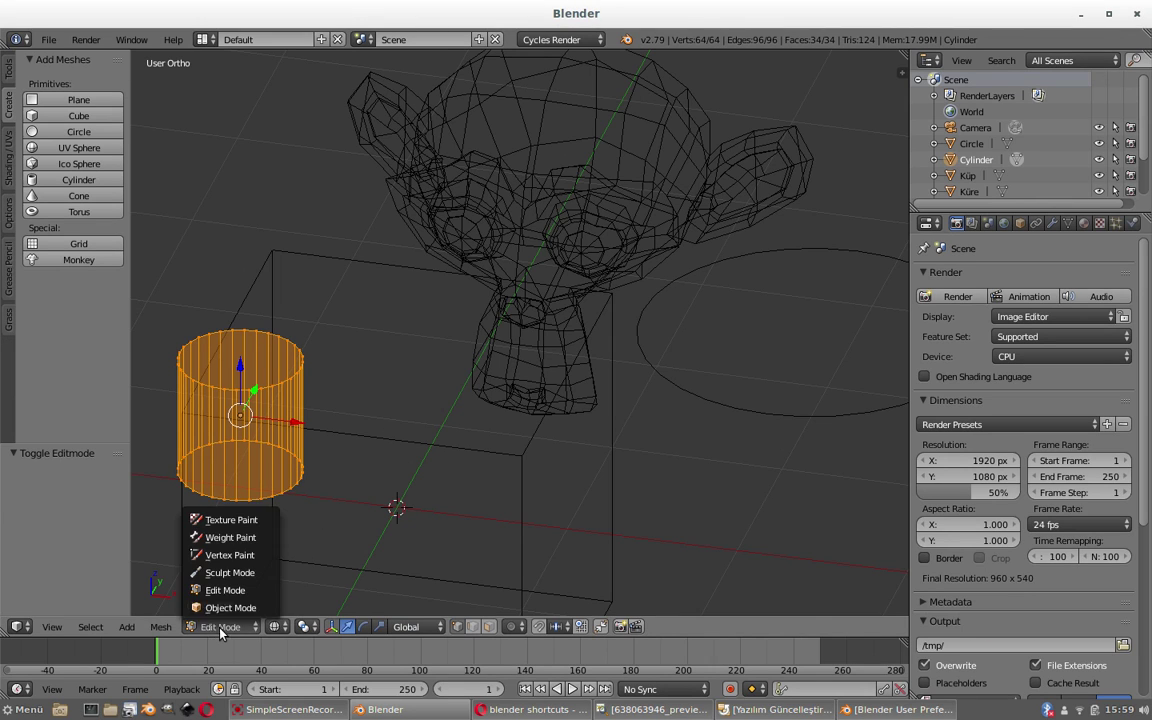
pyautogui.click(230, 608)
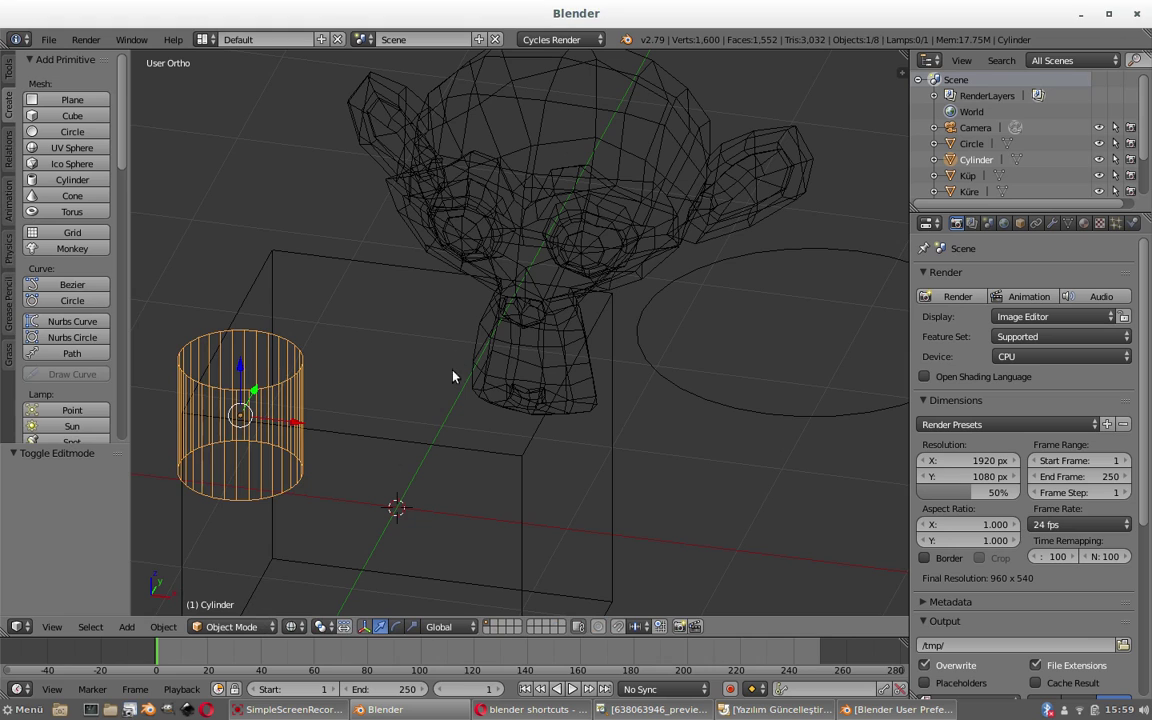
pyautogui.click(230, 626)
pyautogui.click(242, 589)
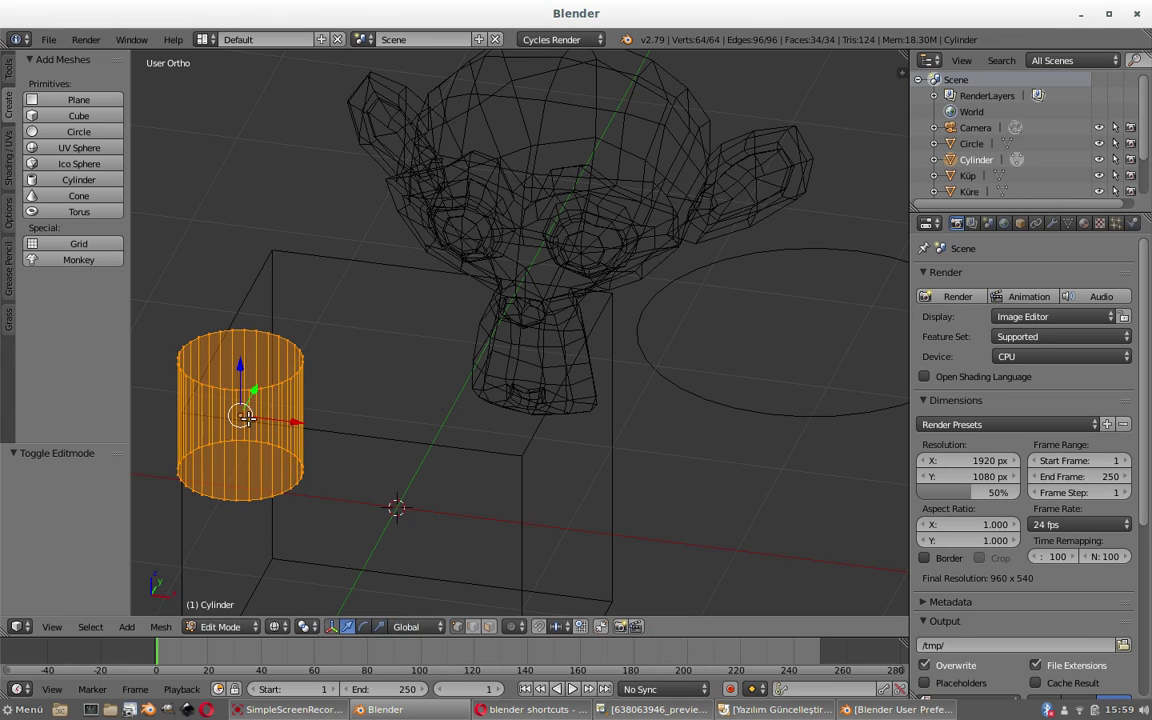
pyautogui.keyDown('shift'); pyautogui.moveTo(297, 382); pyautogui.dragTo(377, 378, button='middle'); pyautogui.keyUp('shift')
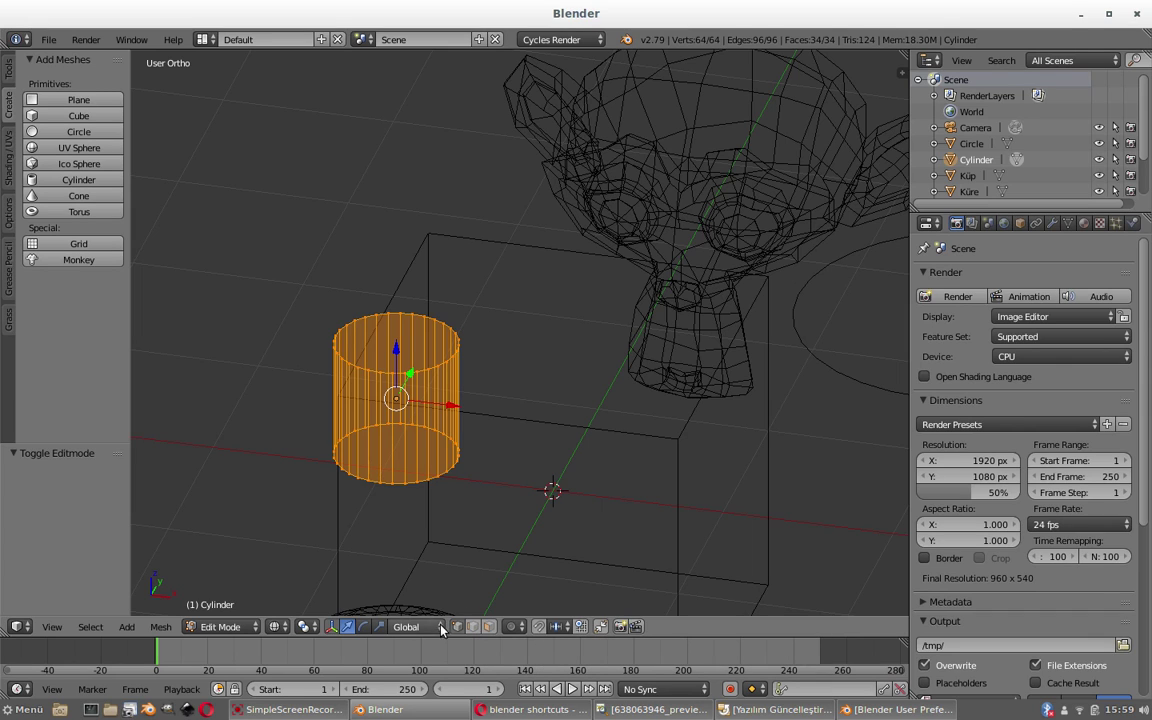
# Select a run of seven vertices along the cylinder's top rim
pyautogui.rightClick(370, 373)
pyautogui.scroll(5, 366, 388)
pyautogui.keyDown('shift'); pyautogui.moveTo(367, 388); pyautogui.dragTo(483, 337, button='middle'); pyautogui.keyUp('shift')
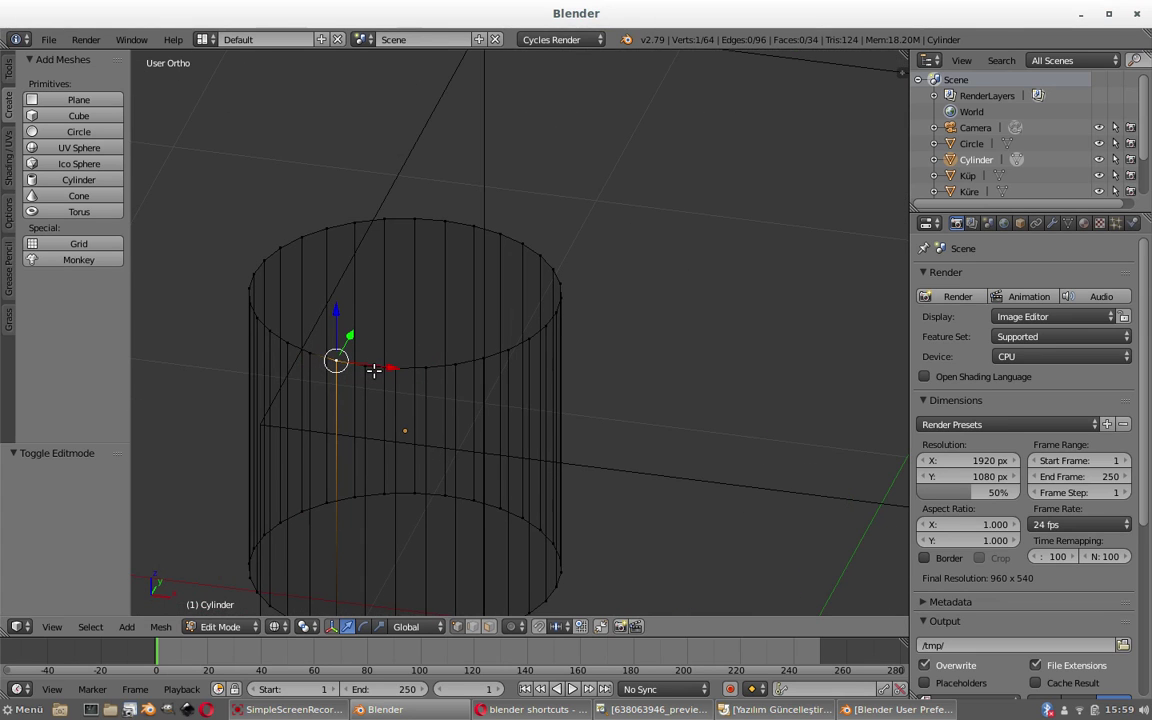
pyautogui.keyDown('ctrl'); pyautogui.rightClick(368, 368); pyautogui.keyUp('ctrl')
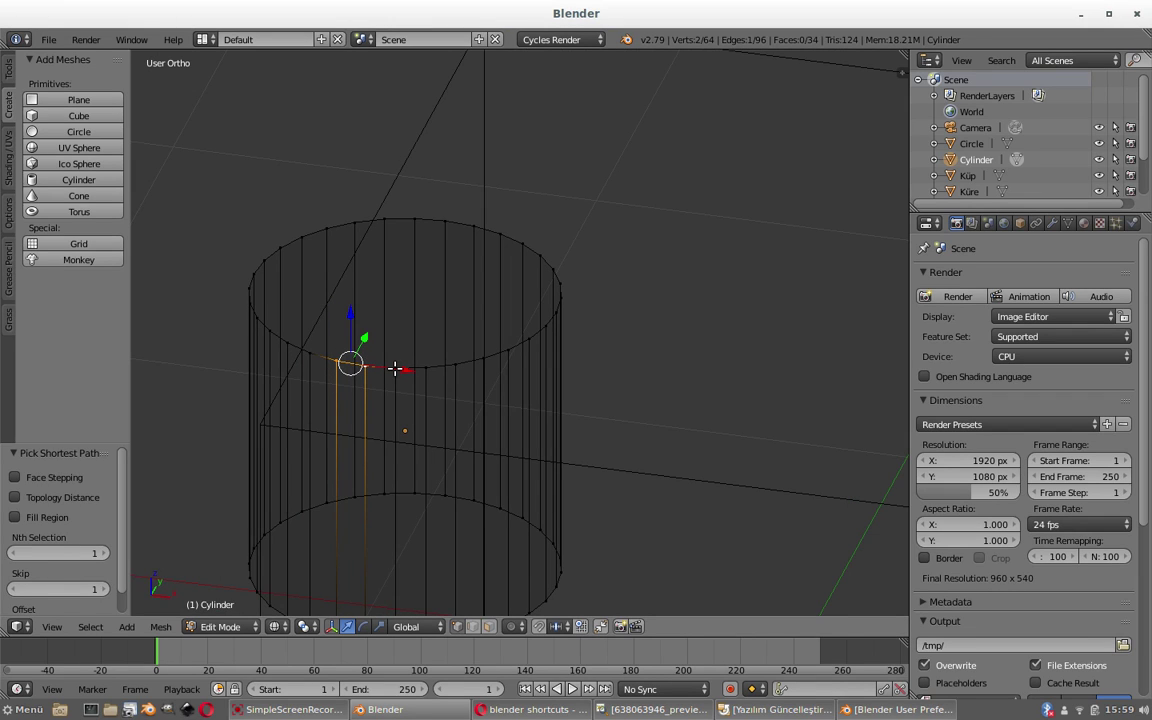
pyautogui.keyDown('ctrl'); pyautogui.rightClick(395, 368); pyautogui.keyUp('ctrl')
pyautogui.keyDown('ctrl'); pyautogui.rightClick(425, 368); pyautogui.keyUp('ctrl')
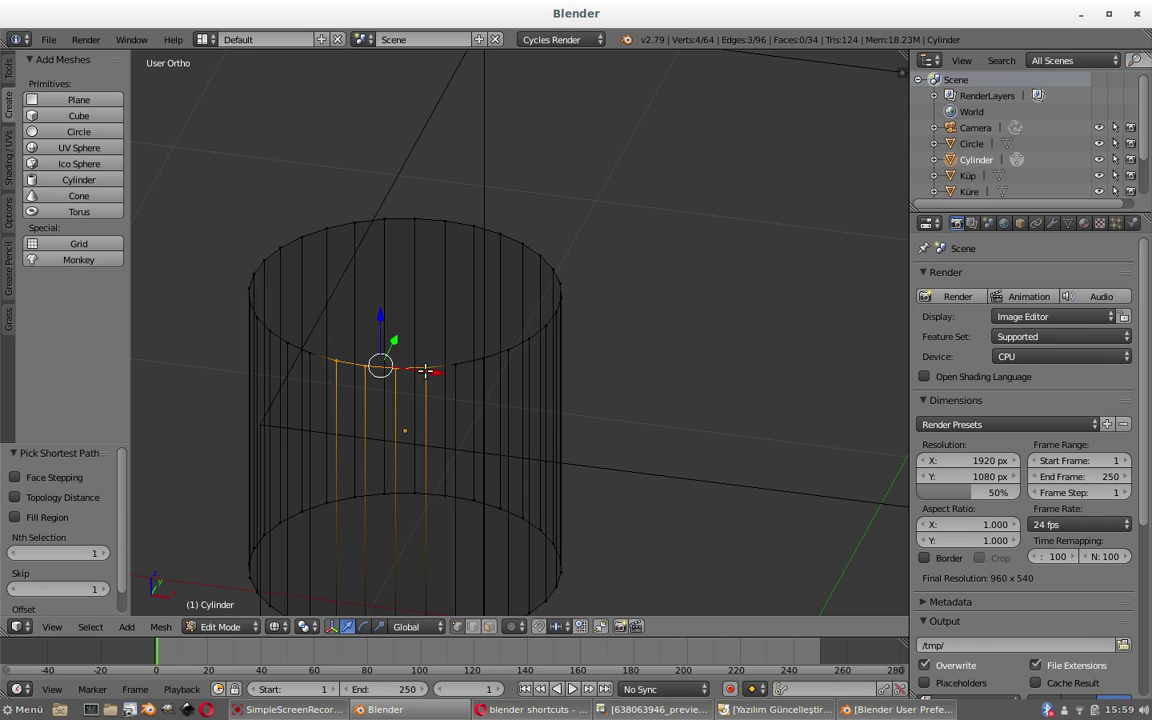
pyautogui.keyDown('ctrl'); pyautogui.rightClick(456, 366); pyautogui.keyUp('ctrl')
pyautogui.keyDown('ctrl'); pyautogui.rightClick(483, 361); pyautogui.keyUp('ctrl')
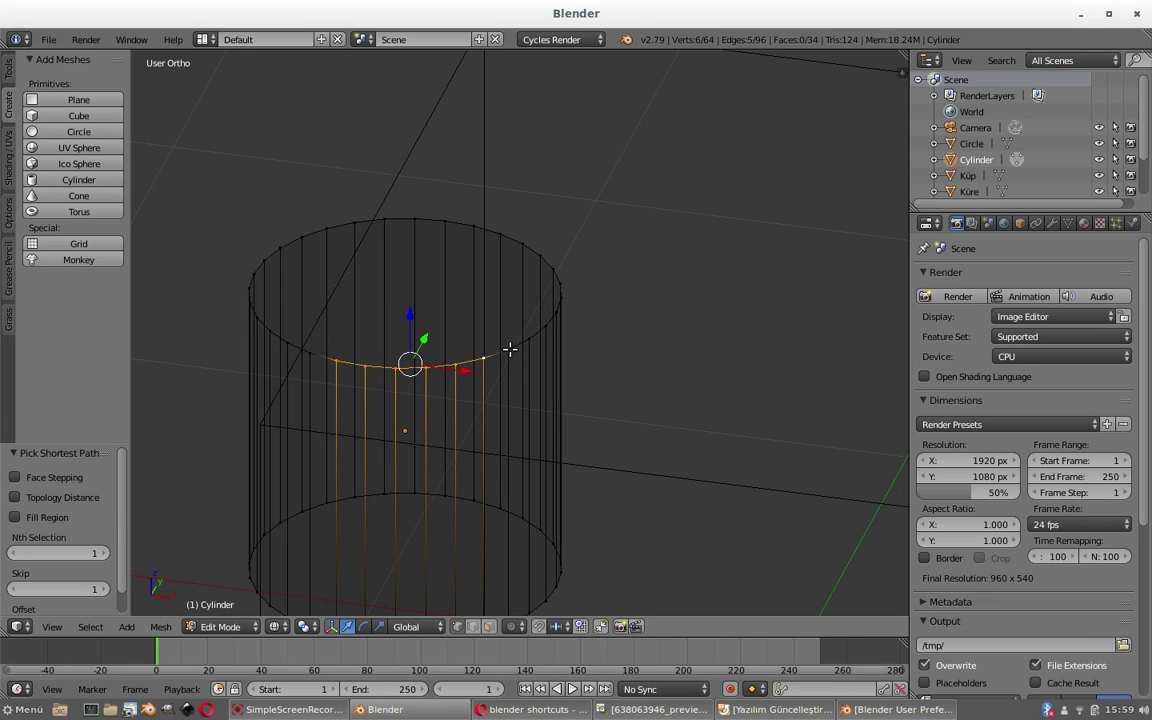
pyautogui.keyDown('ctrl'); pyautogui.rightClick(512, 349); pyautogui.keyUp('ctrl')
pyautogui.moveTo(609, 311)
pyautogui.keyDown('shift'); pyautogui.mouseDown(button='middle')
pyautogui.moveTo(484, 316)
pyautogui.moveTo(545, 303)
pyautogui.moveTo(715, 309)
pyautogui.moveTo(568, 311)
pyautogui.mouseUp(button='middle'); pyautogui.keyUp('shift')
# Move the selected rim vertices -0.011 along the Y axis, abandoning a scale attempt
pyautogui.press('g')
pyautogui.press('y')
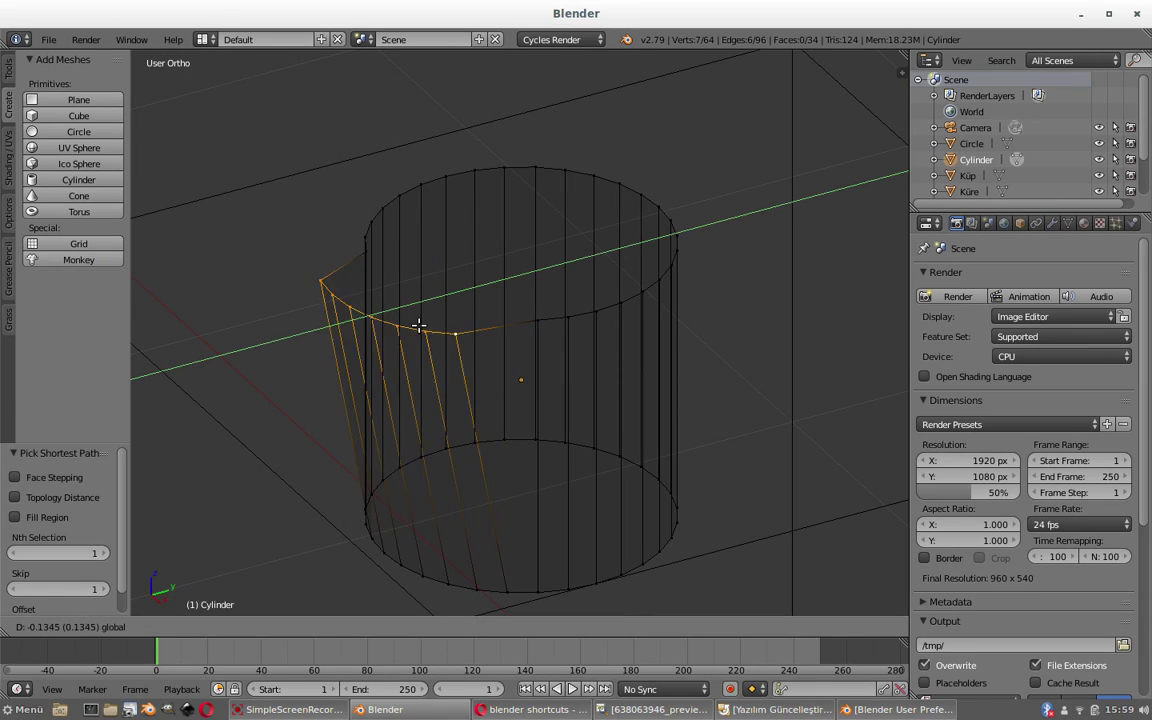
pyautogui.click(481, 305)
pyautogui.press('s')
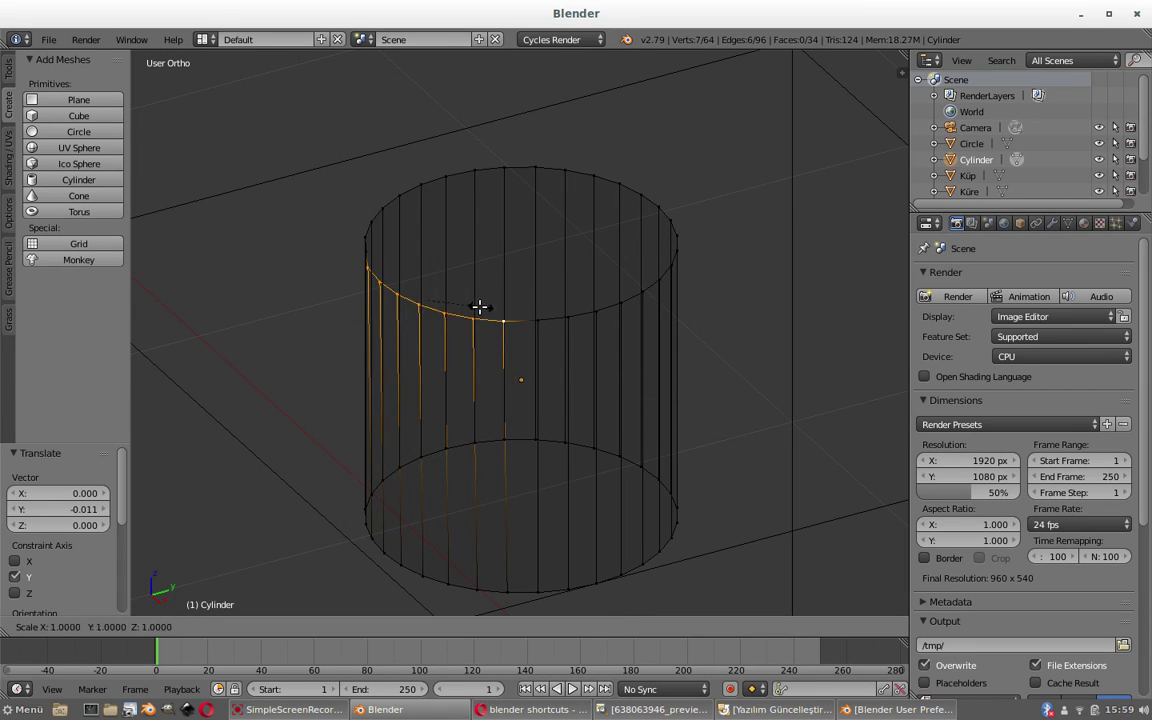
pyautogui.press('Escape')
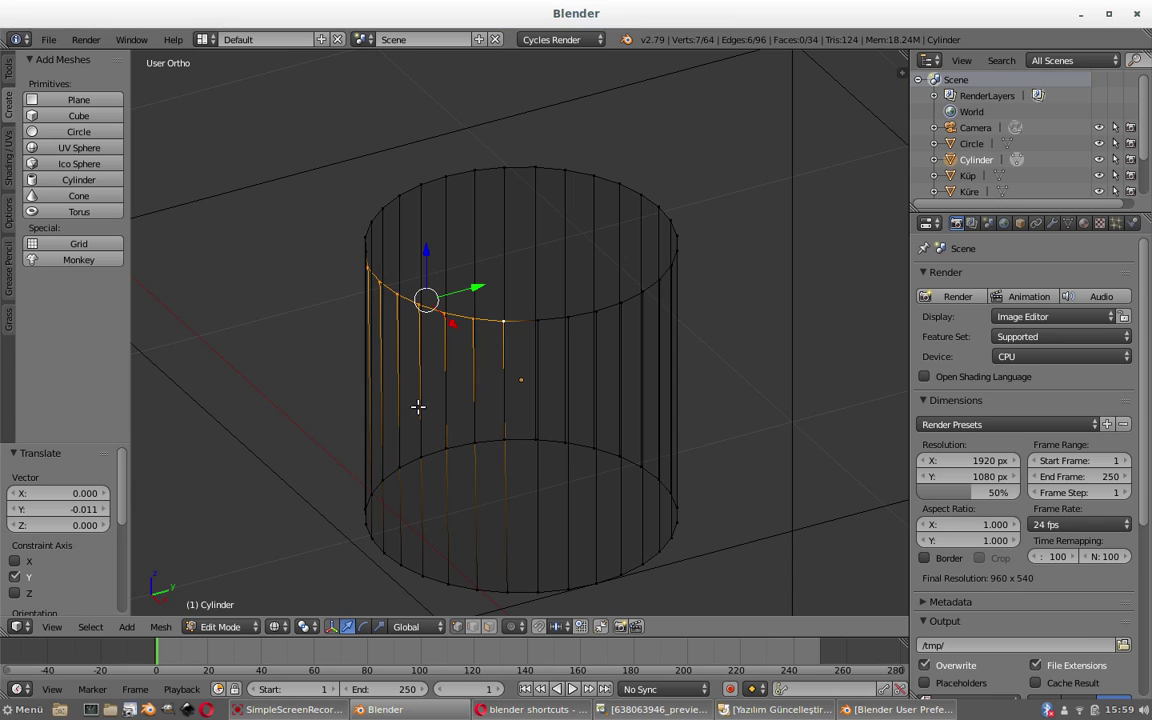
# Select several top-rim edges in edge mode, then return to vertex mode, deselect all and pick a side face
pyautogui.click(470, 632)
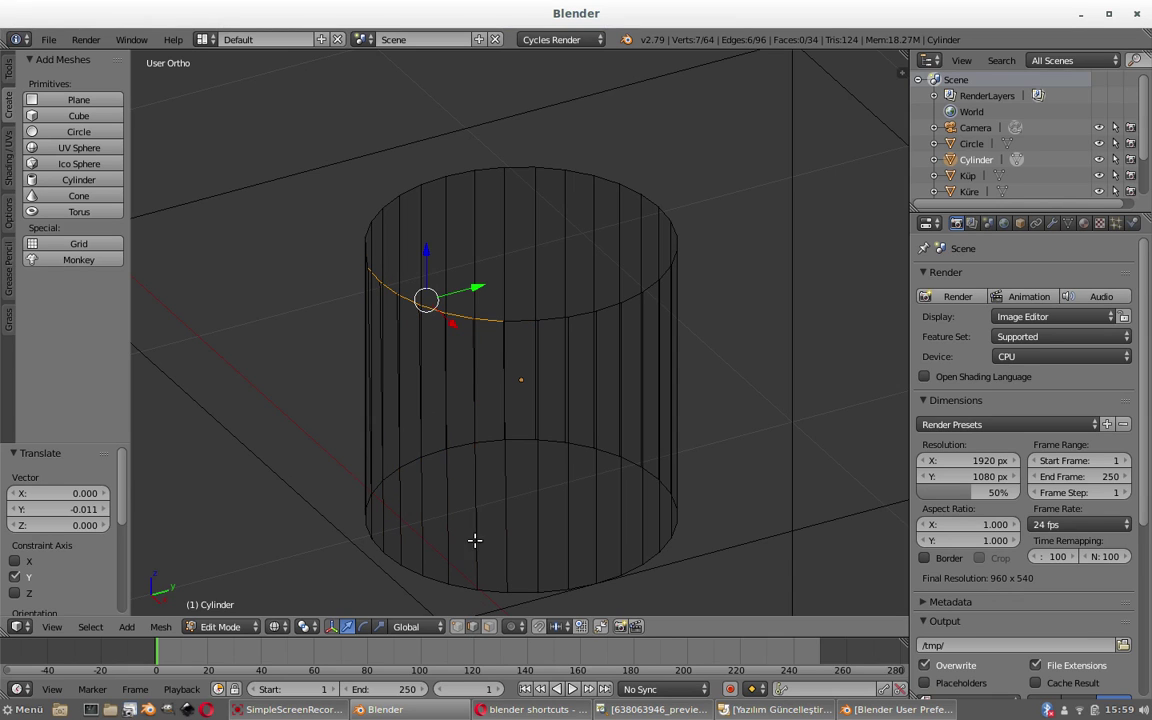
pyautogui.rightClick(509, 321)
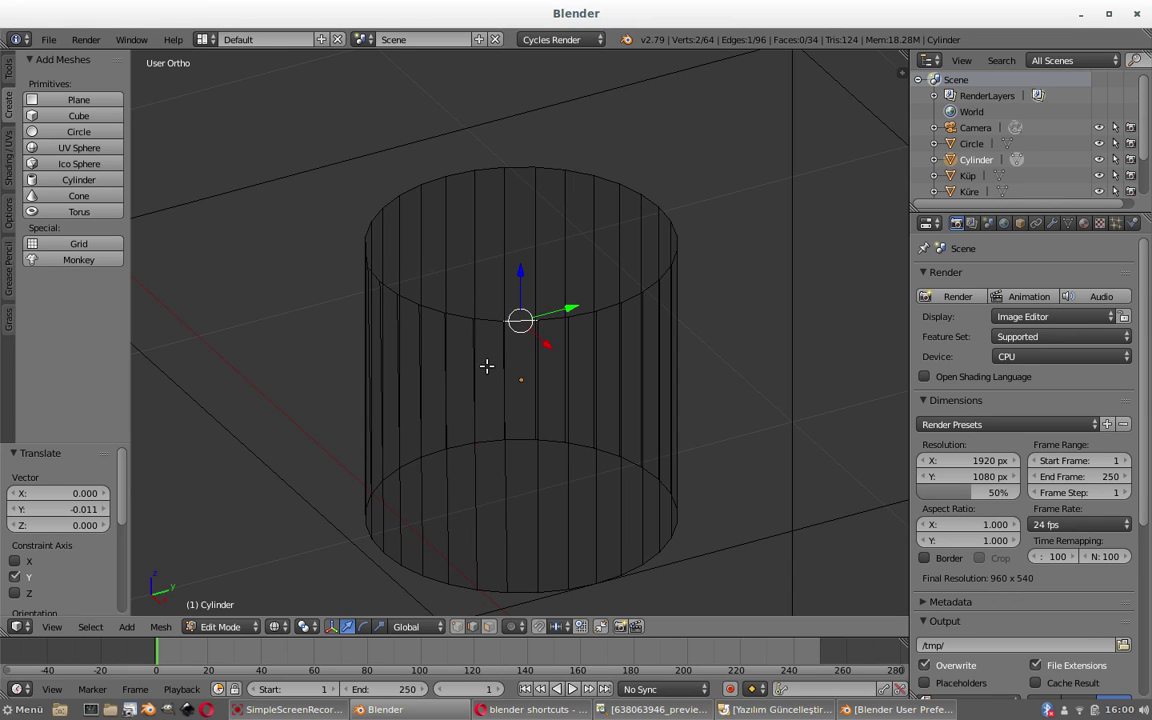
pyautogui.rightClick(473, 342)
pyautogui.moveTo(473, 342)
pyautogui.mouseDown(button='middle')
pyautogui.moveTo(498, 357)
pyautogui.moveTo(430, 292)
pyautogui.moveTo(412, 305)
pyautogui.mouseUp(button='middle')
pyautogui.scroll(2, 428, 302)
pyautogui.scroll(-2, 430, 302)
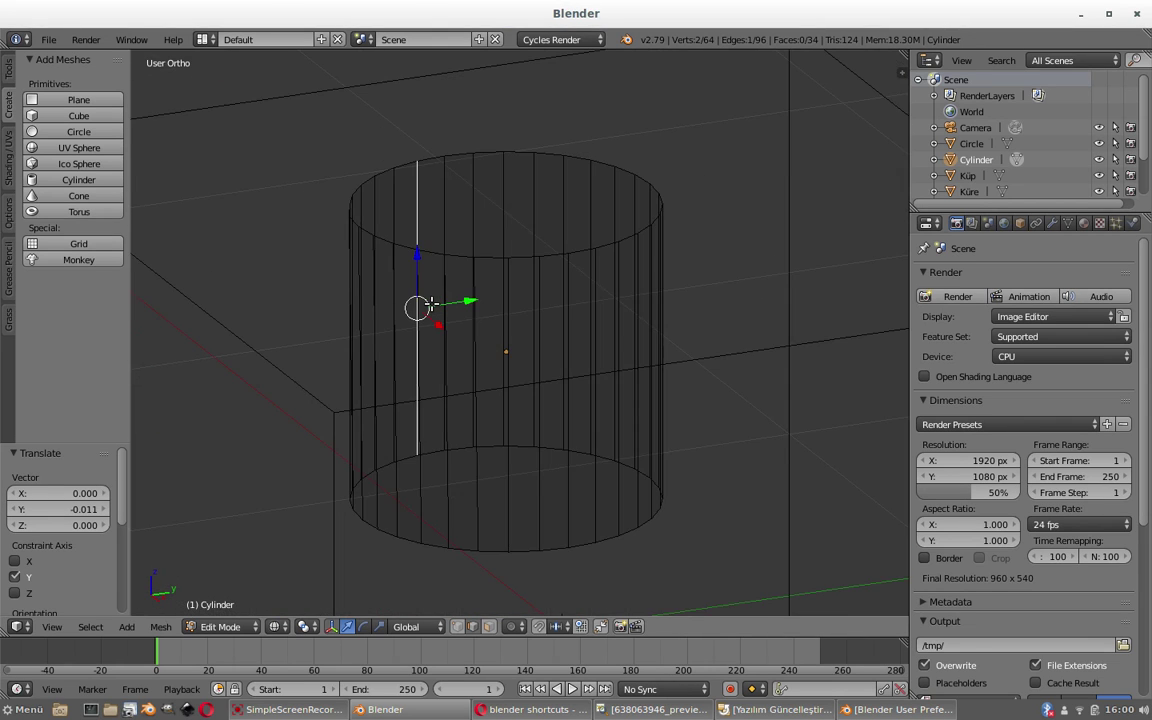
pyautogui.rightClick(452, 254)
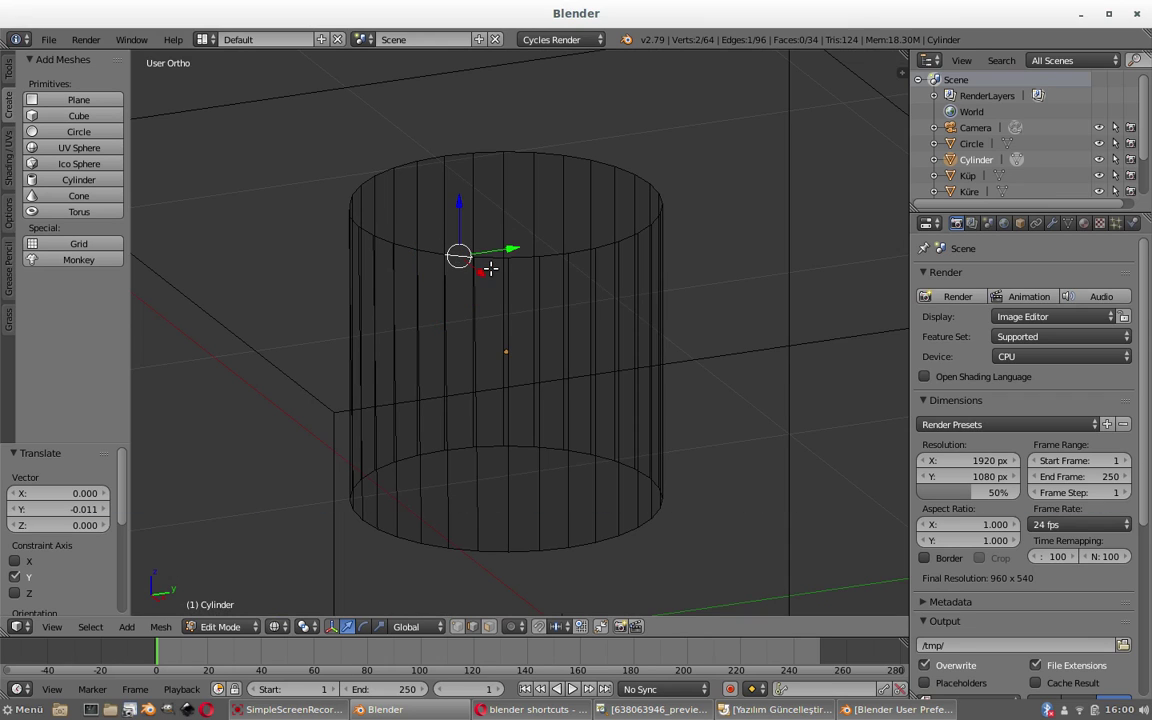
pyautogui.keyDown('ctrl'); pyautogui.rightClick(498, 264); pyautogui.keyUp('ctrl')
pyautogui.keyDown('ctrl'); pyautogui.rightClick(530, 258); pyautogui.keyUp('ctrl')
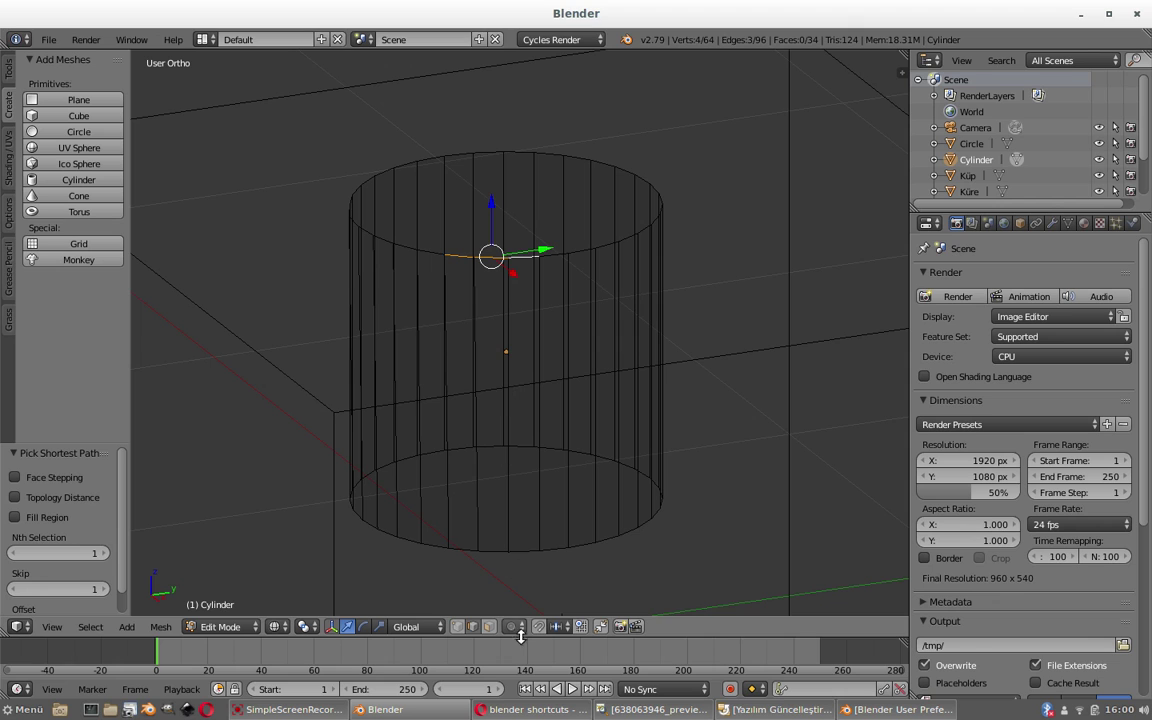
pyautogui.click(457, 626)
pyautogui.press('a')
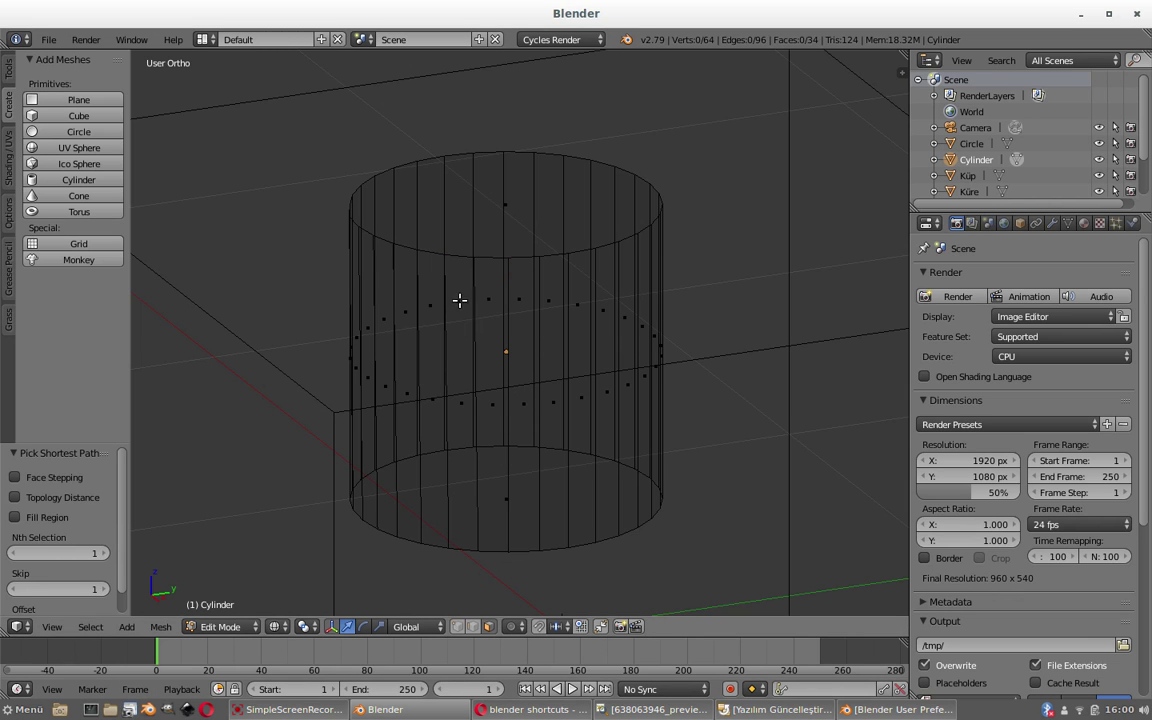
pyautogui.rightClick(458, 298)
# Select several side faces and the bottom cap of the cylinder, then deselect everything
pyautogui.moveTo(458, 352)
pyautogui.mouseDown(button='middle')
pyautogui.moveTo(558, 401)
pyautogui.moveTo(533, 381)
pyautogui.moveTo(463, 391)
pyautogui.moveTo(538, 367)
pyautogui.moveTo(568, 399)
pyautogui.moveTo(514, 406)
pyautogui.moveTo(503, 360)
pyautogui.moveTo(560, 352)
pyautogui.mouseUp(button='middle')
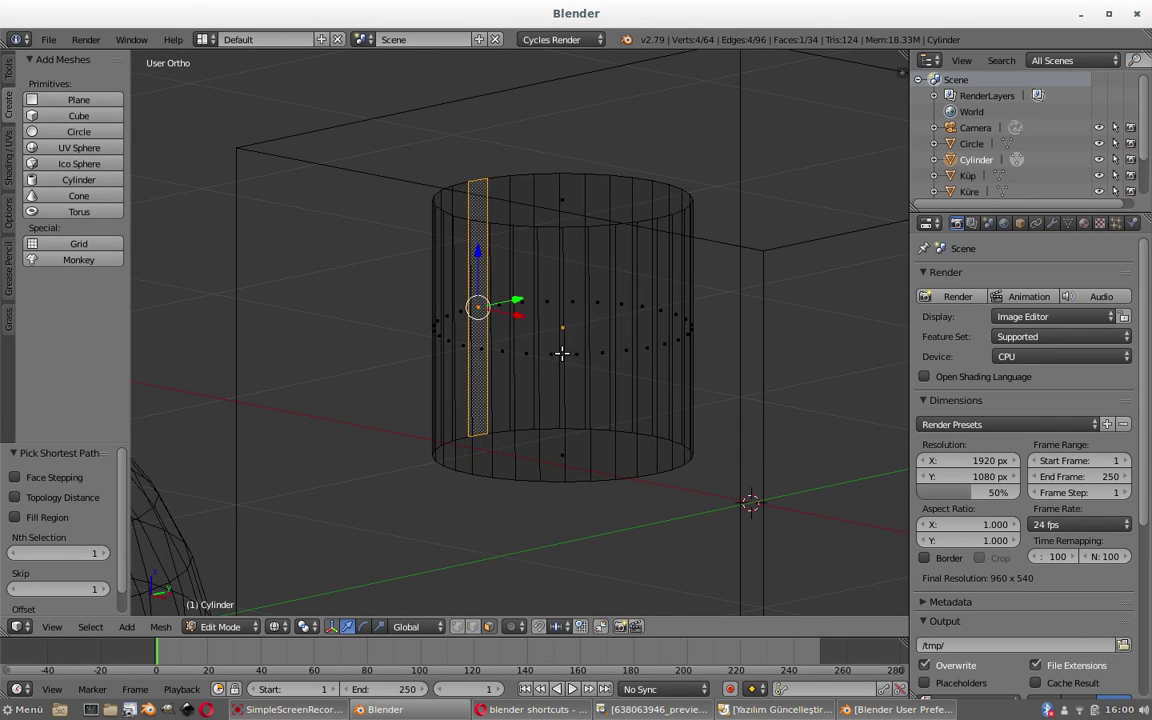
pyautogui.rightClick(577, 298)
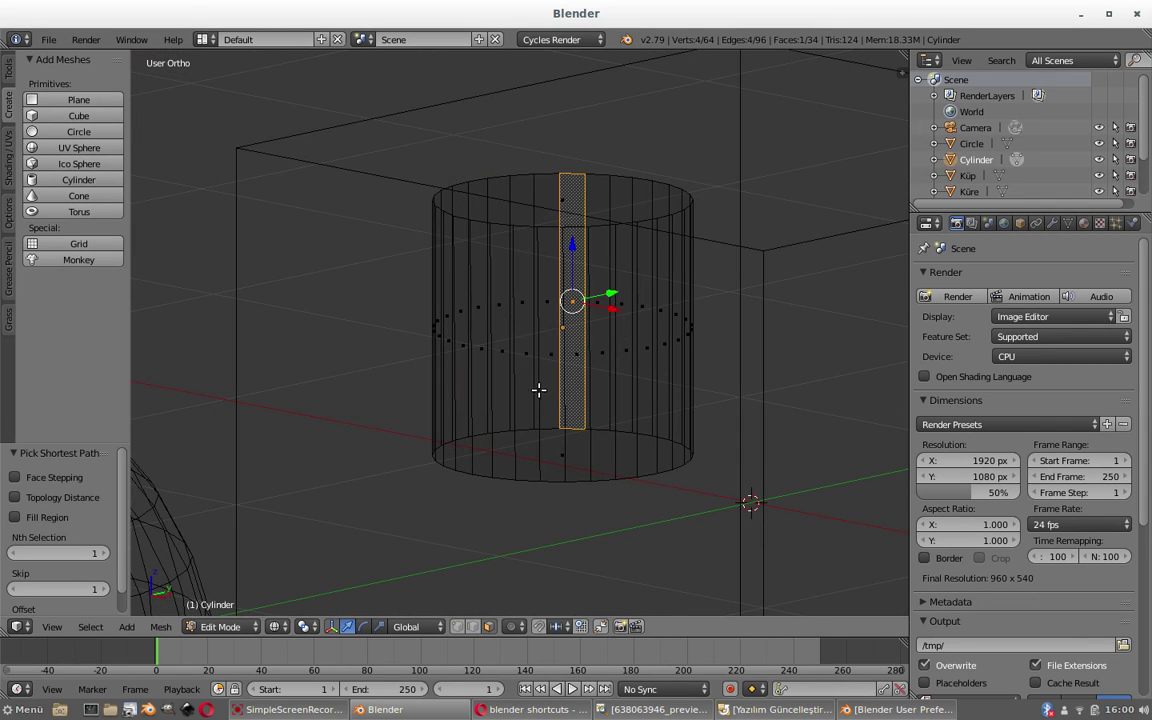
pyautogui.keyDown('ctrl'); pyautogui.rightClick(487, 350); pyautogui.keyUp('ctrl')
pyautogui.keyDown('ctrl'); pyautogui.rightClick(505, 360); pyautogui.keyUp('ctrl')
pyautogui.keyDown('ctrl'); pyautogui.rightClick(480, 352); pyautogui.keyUp('ctrl')
pyautogui.keyDown('ctrl'); pyautogui.rightClick(461, 366); pyautogui.keyUp('ctrl')
pyautogui.keyDown('ctrl'); pyautogui.rightClick(461, 366); pyautogui.keyUp('ctrl')
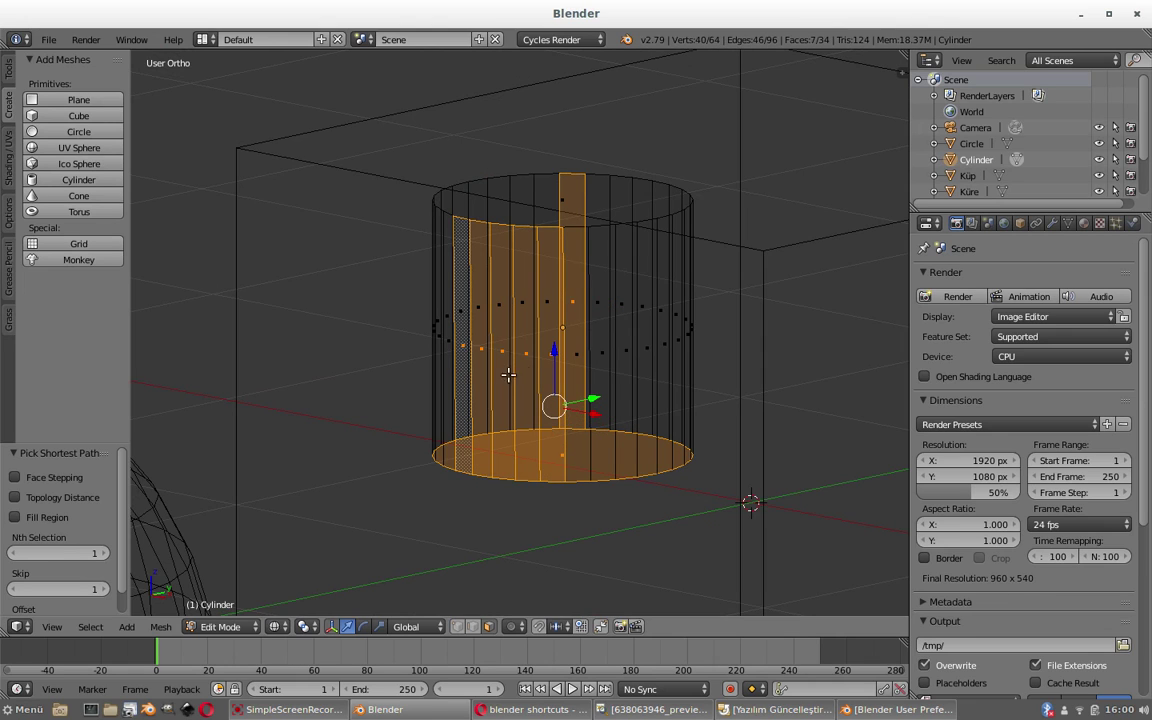
pyautogui.press('a')
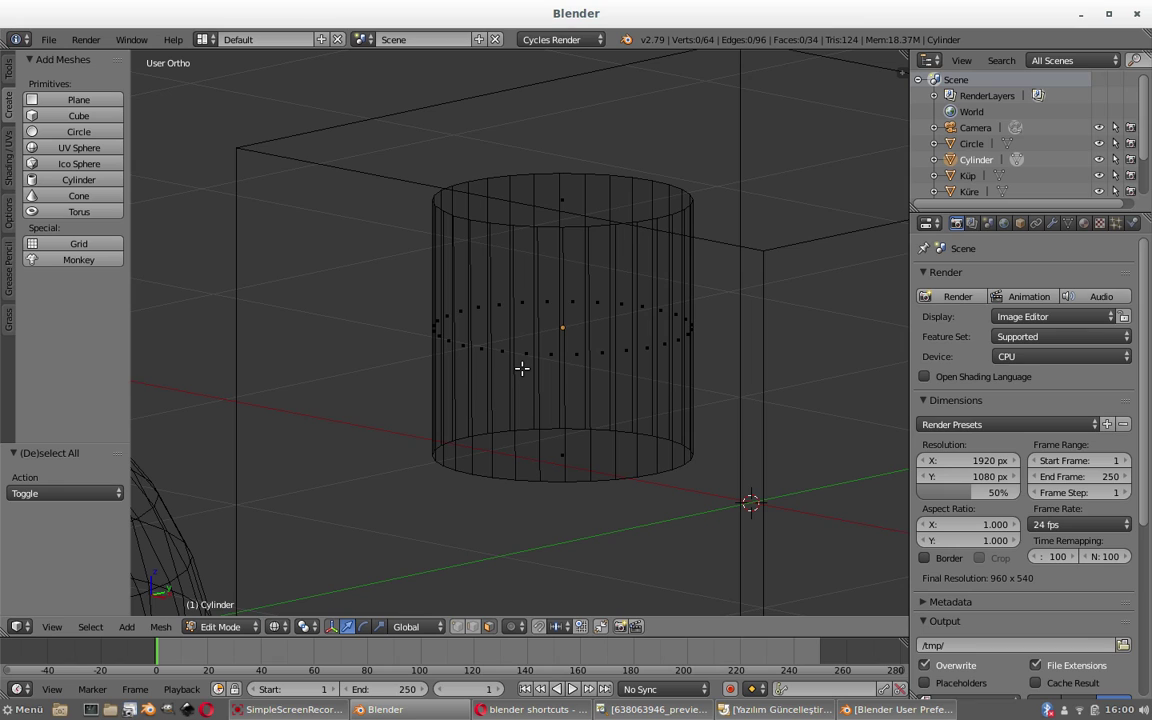
pyautogui.press('a')
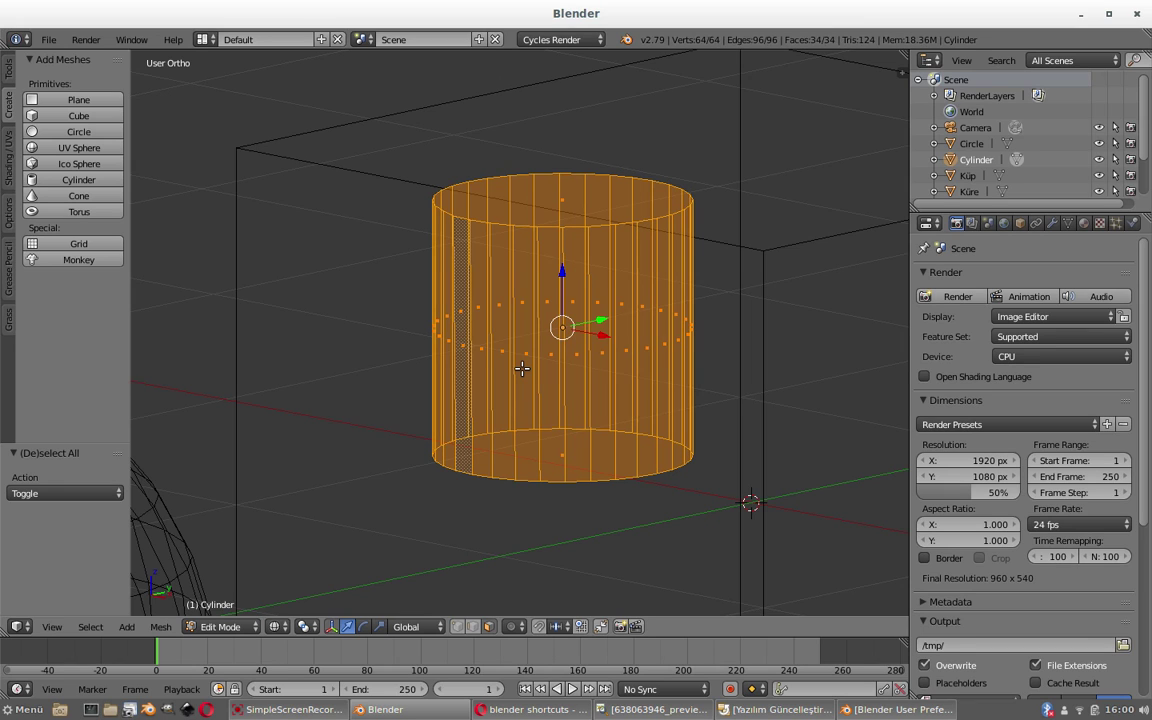
pyautogui.press('a')
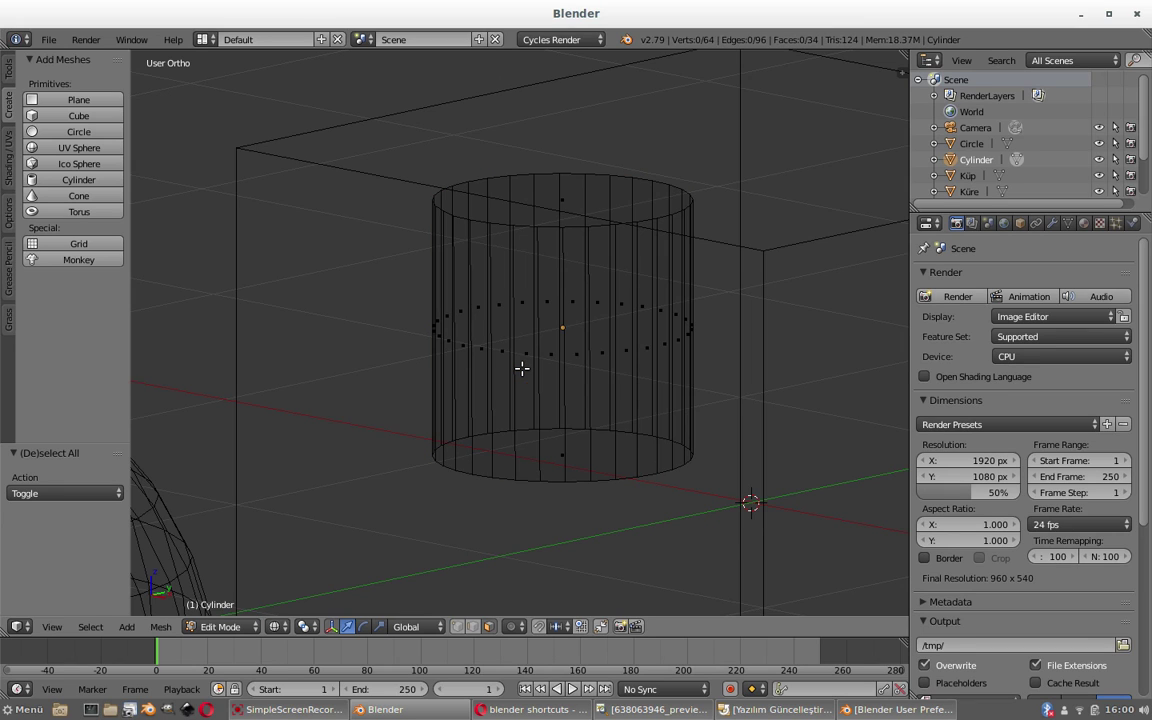
# Switch to perspective with numpad 5 and orbit to show the cylinder, box and monkey together
pyautogui.scroll(-2, 488, 352)
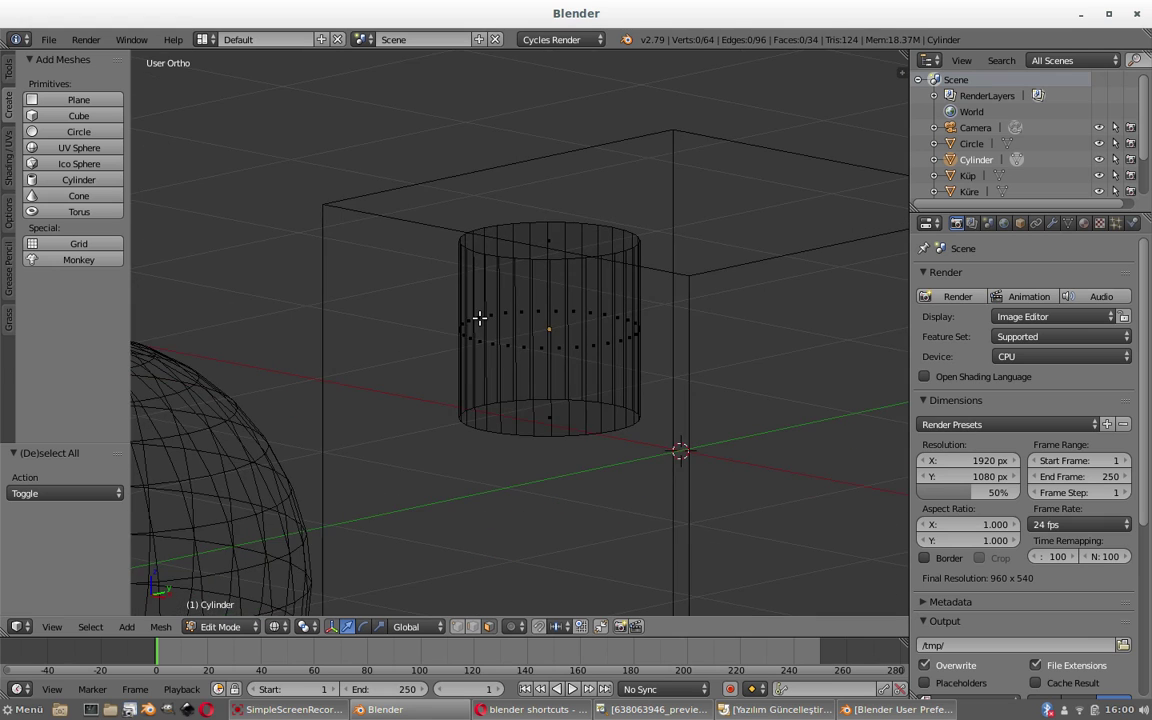
pyautogui.moveTo(478, 319); pyautogui.dragTo(522, 342, button='middle')
pyautogui.scroll(1, 522, 342)
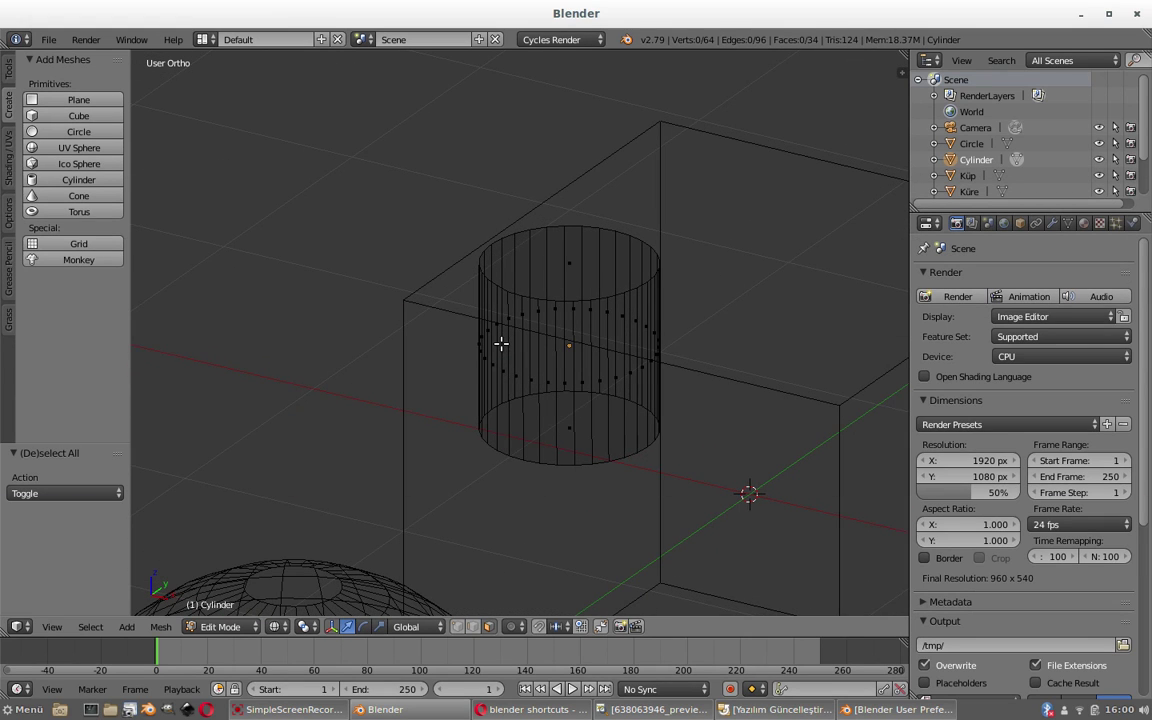
pyautogui.press('KP_5')
pyautogui.scroll(-4, 501, 343)
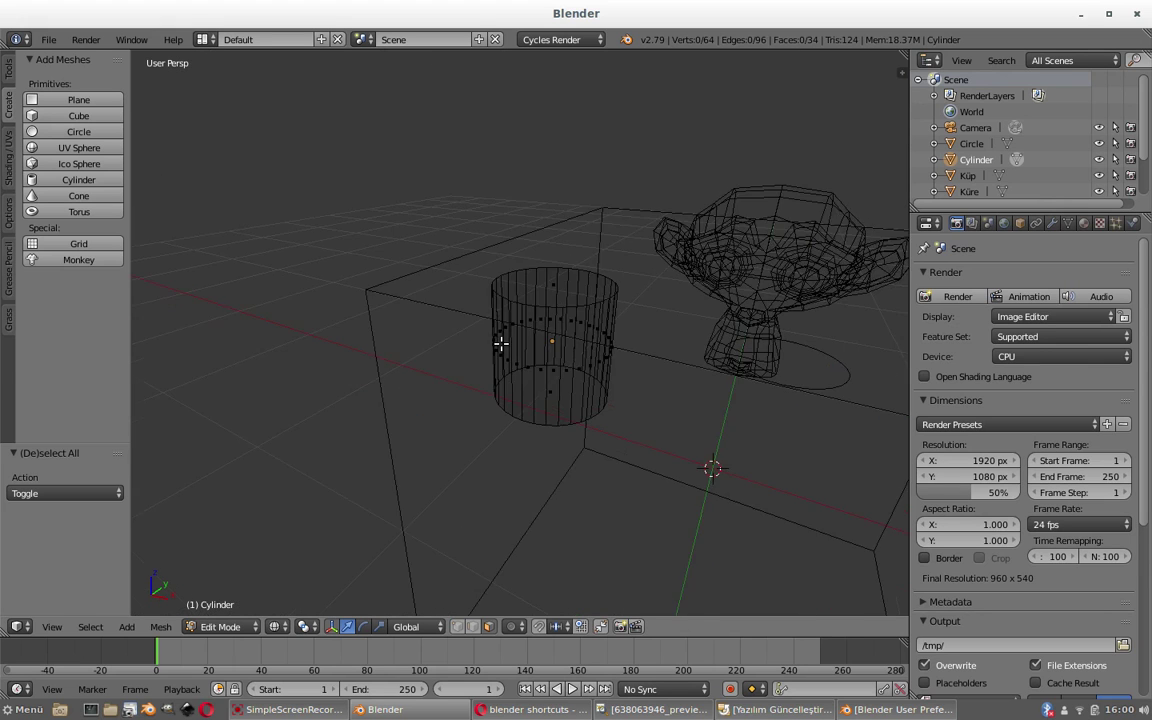
pyautogui.moveTo(501, 342); pyautogui.dragTo(553, 319, button='middle')
pyautogui.moveTo(630, 311); pyautogui.dragTo(501, 303, button='middle')
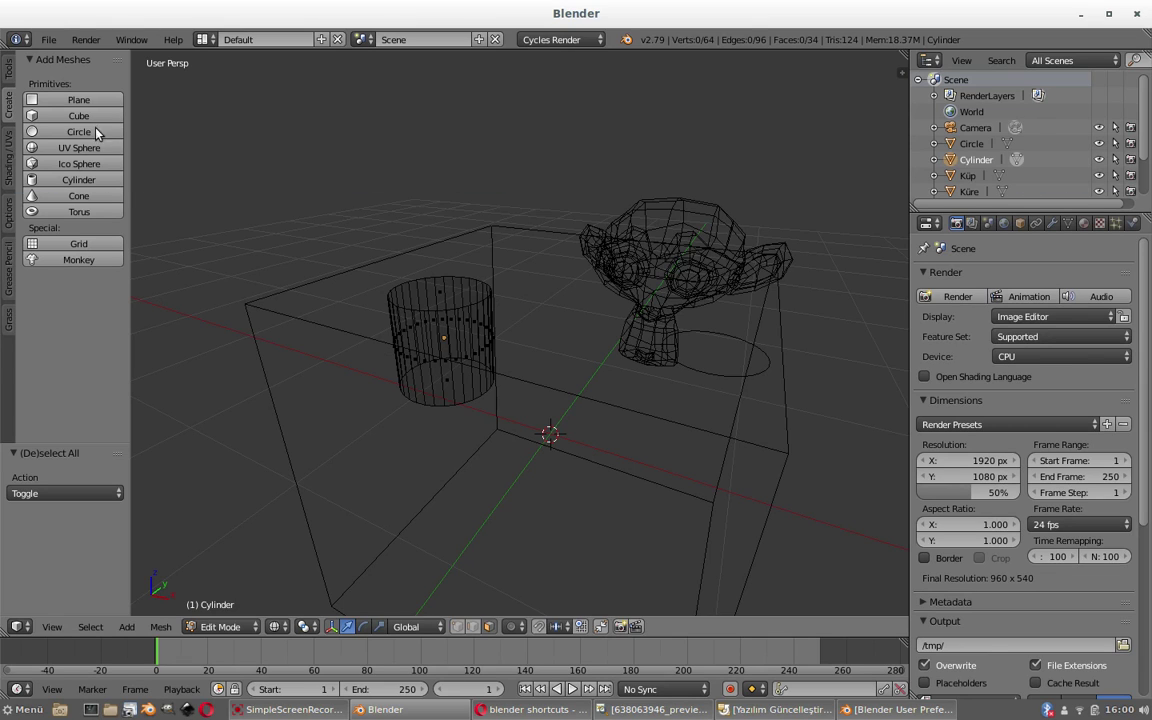
# Open User Preferences on the Add-ons tab and nudge the window into position
pyautogui.click(48, 40)
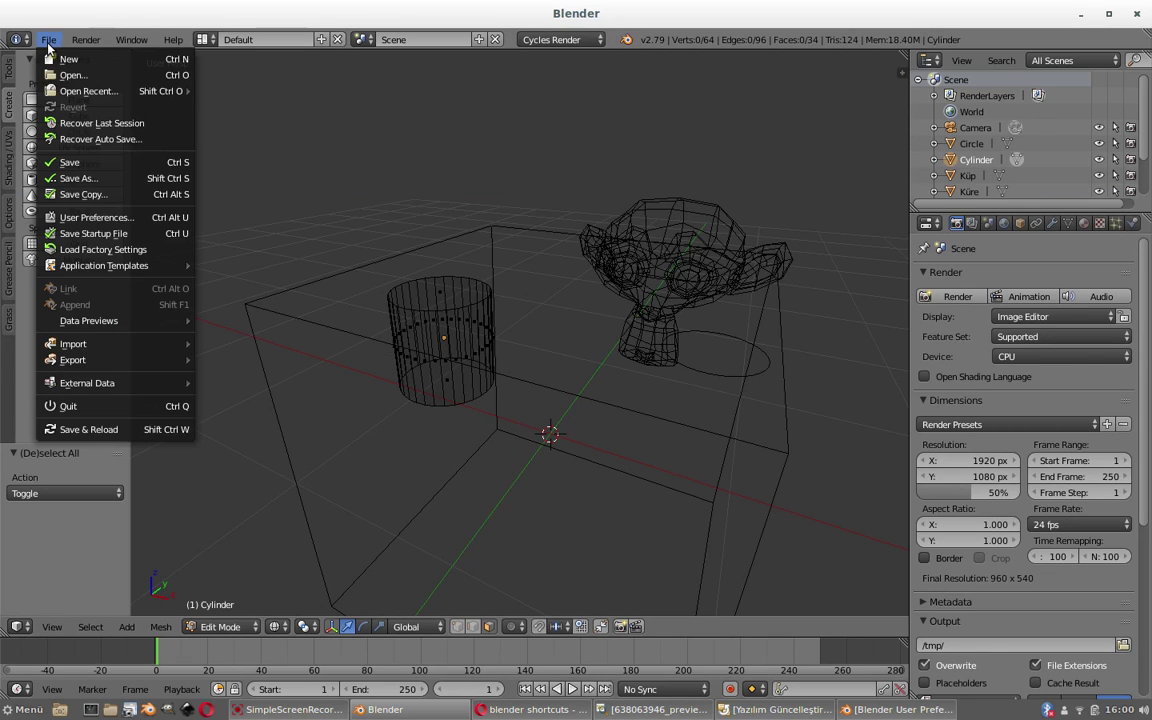
pyautogui.click(88, 222)
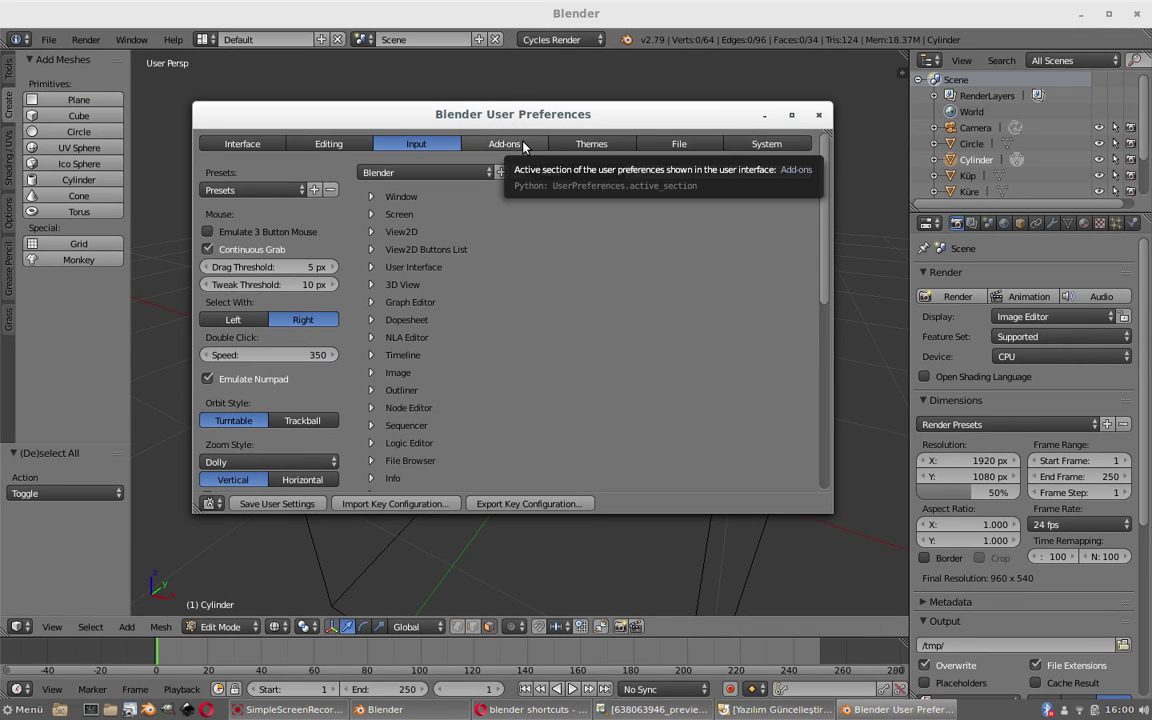
pyautogui.click(465, 140)
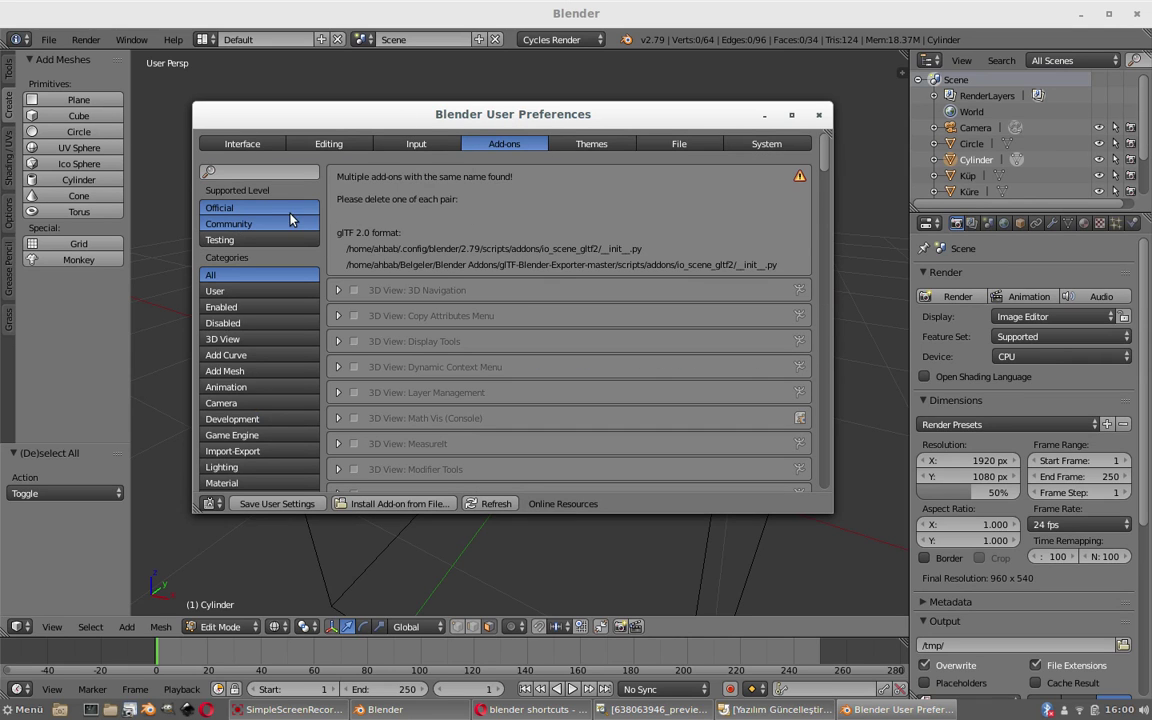
pyautogui.moveTo(826, 167)
pyautogui.mouseDown()
pyautogui.moveTo(823, 468)
pyautogui.moveTo(800, 150)
pyautogui.mouseUp()
pyautogui.moveTo(501, 116); pyautogui.dragTo(490, 118)
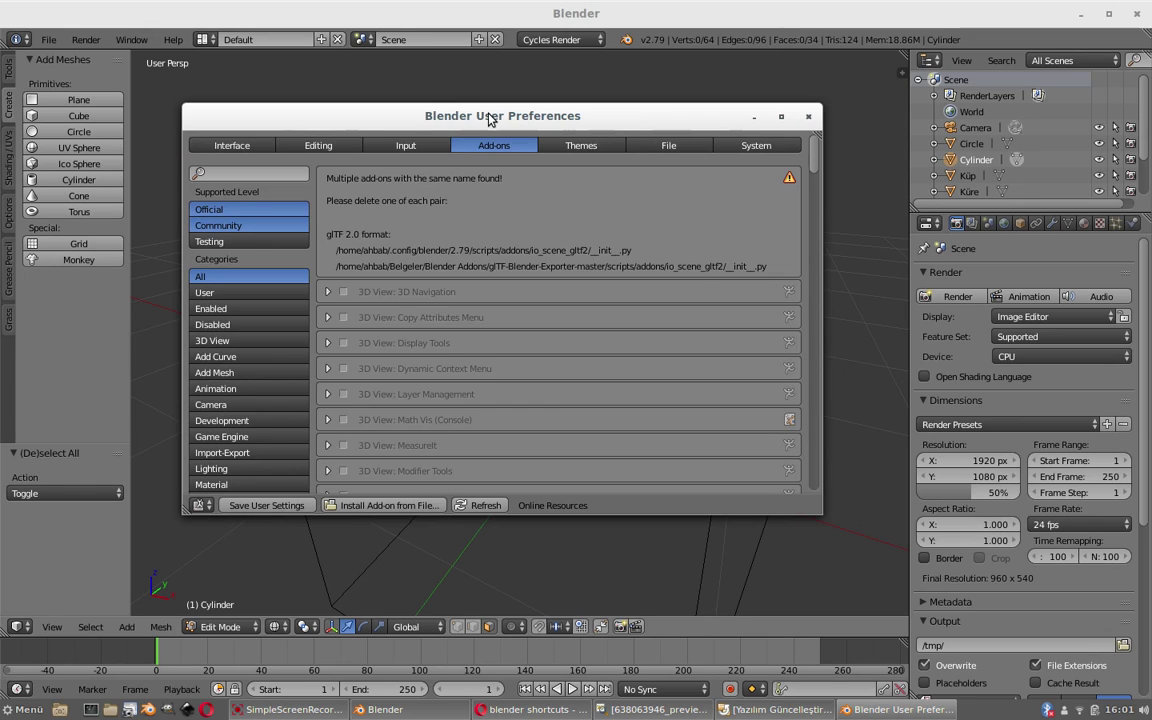
pyautogui.moveTo(490, 118); pyautogui.dragTo(484, 120)
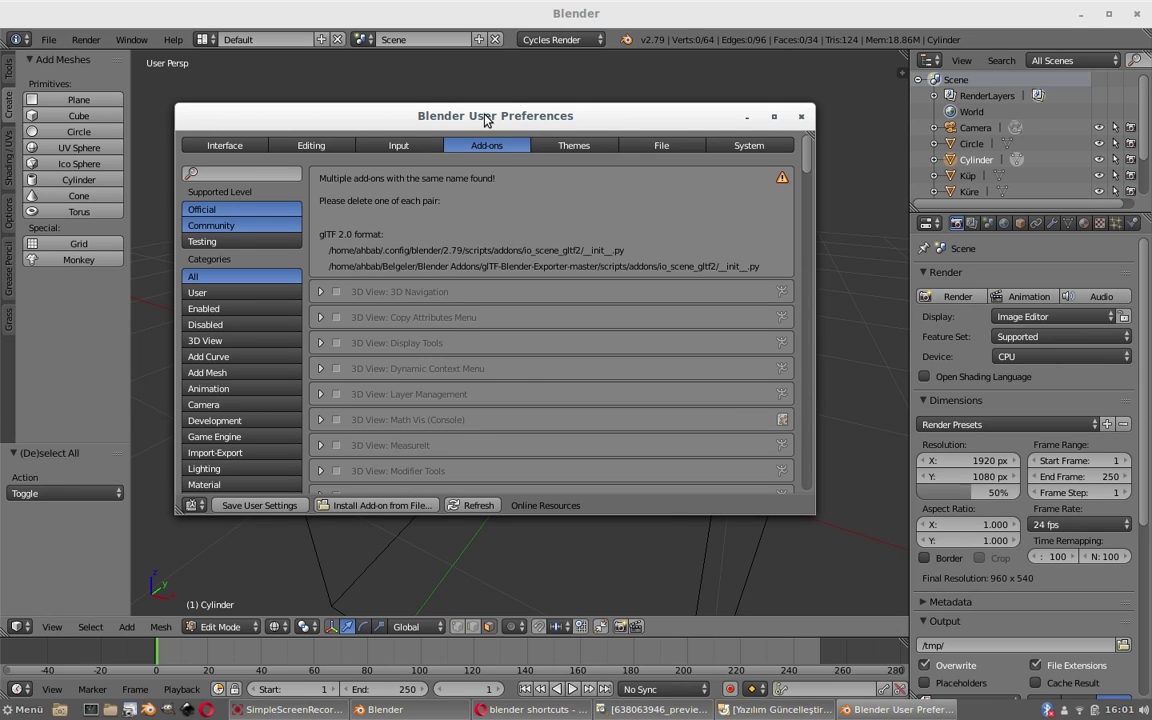
pyautogui.moveTo(467, 117)
pyautogui.mouseDown()
pyautogui.moveTo(495, 116)
pyautogui.moveTo(484, 119)
pyautogui.mouseUp()
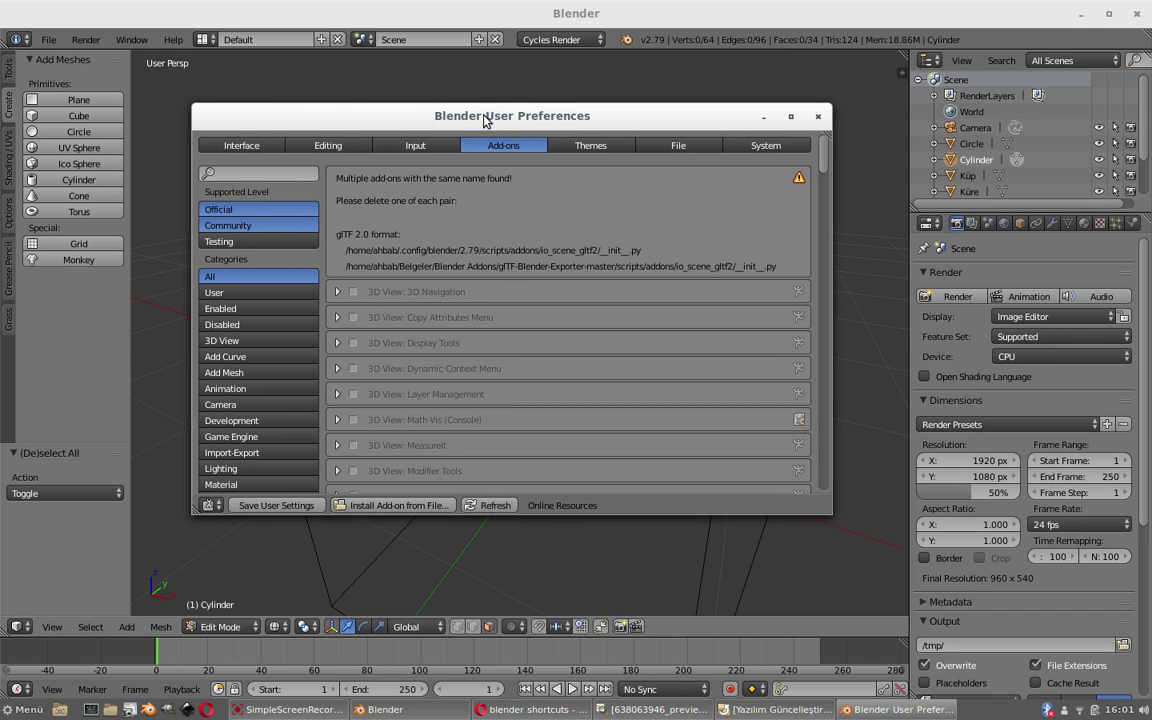
# Apply the Rtheme preset from the Themes section's presets list
pyautogui.click(590, 145)
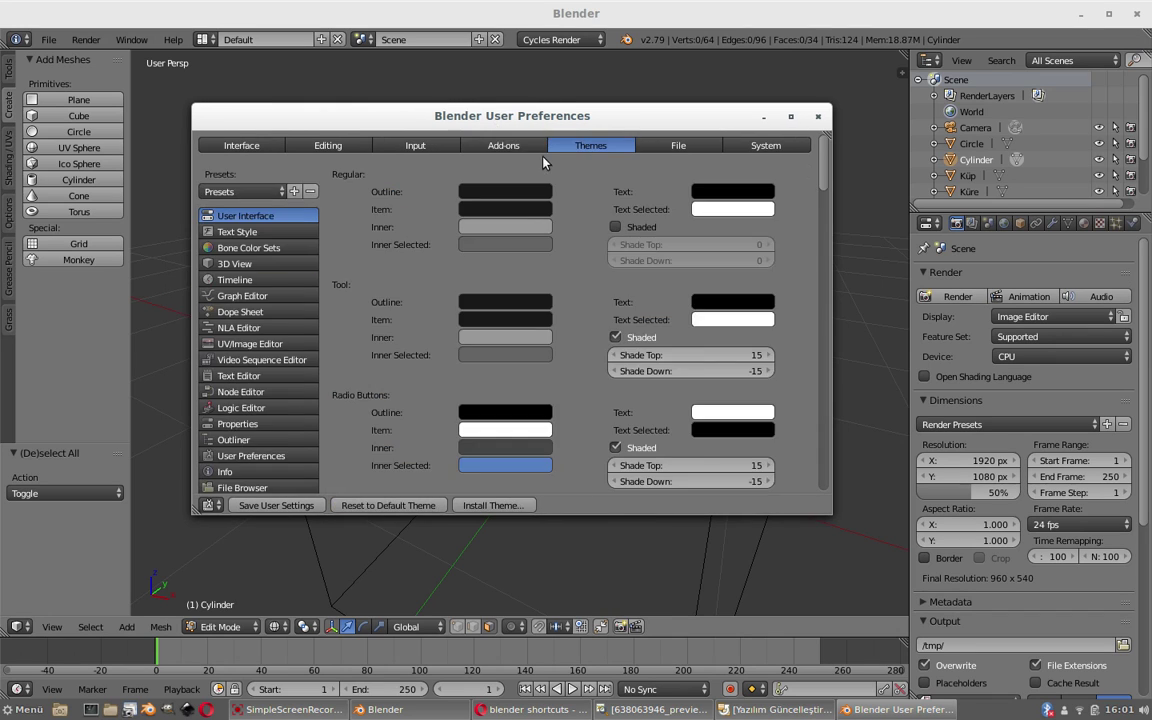
pyautogui.click(259, 193)
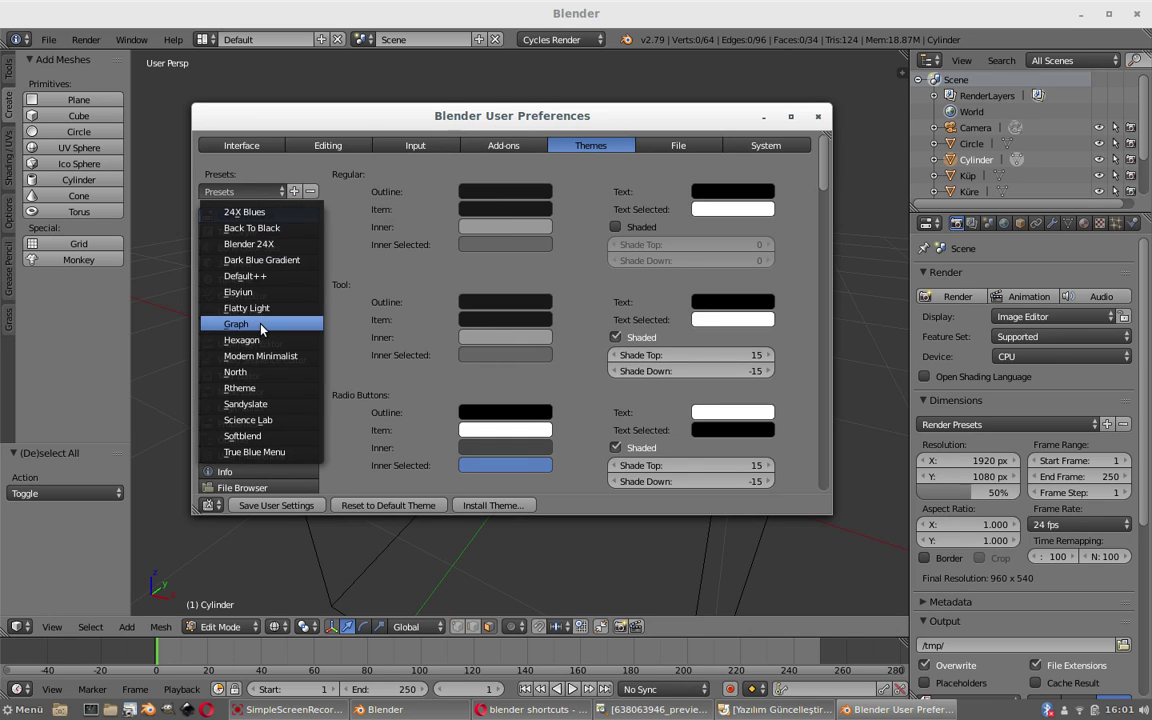
pyautogui.click(263, 387)
pyautogui.moveTo(477, 124); pyautogui.dragTo(466, 129)
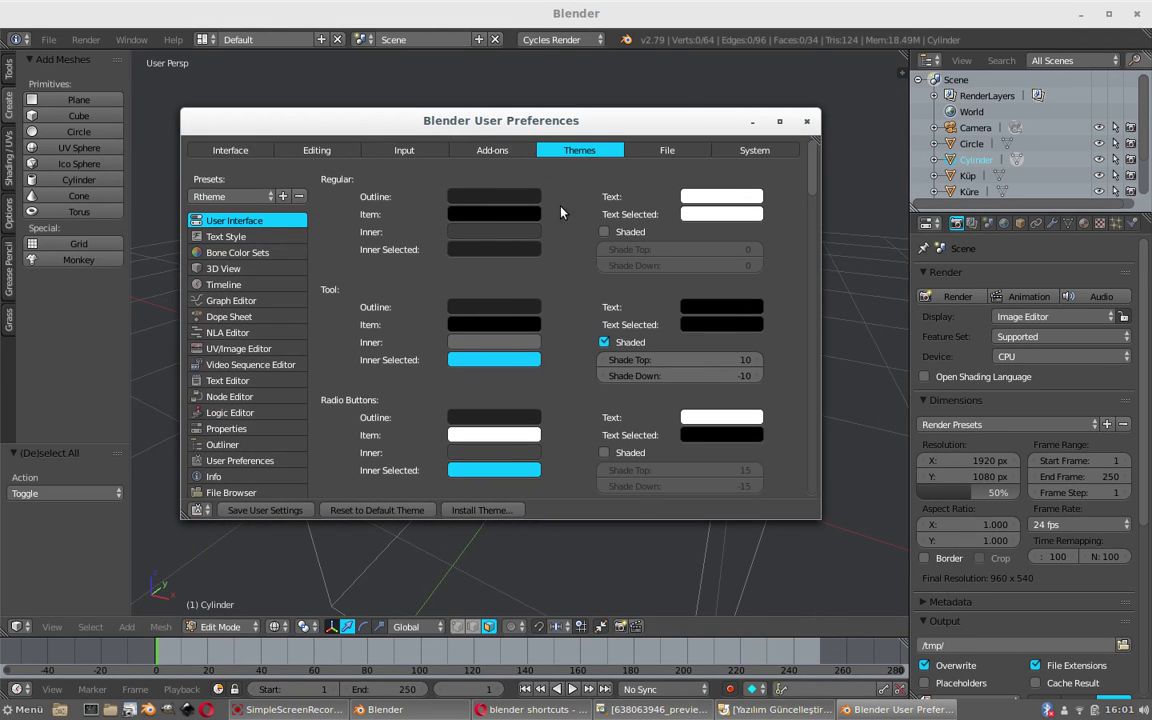
# Reset the theme to the default colours and save the user settings
pyautogui.click(256, 202)
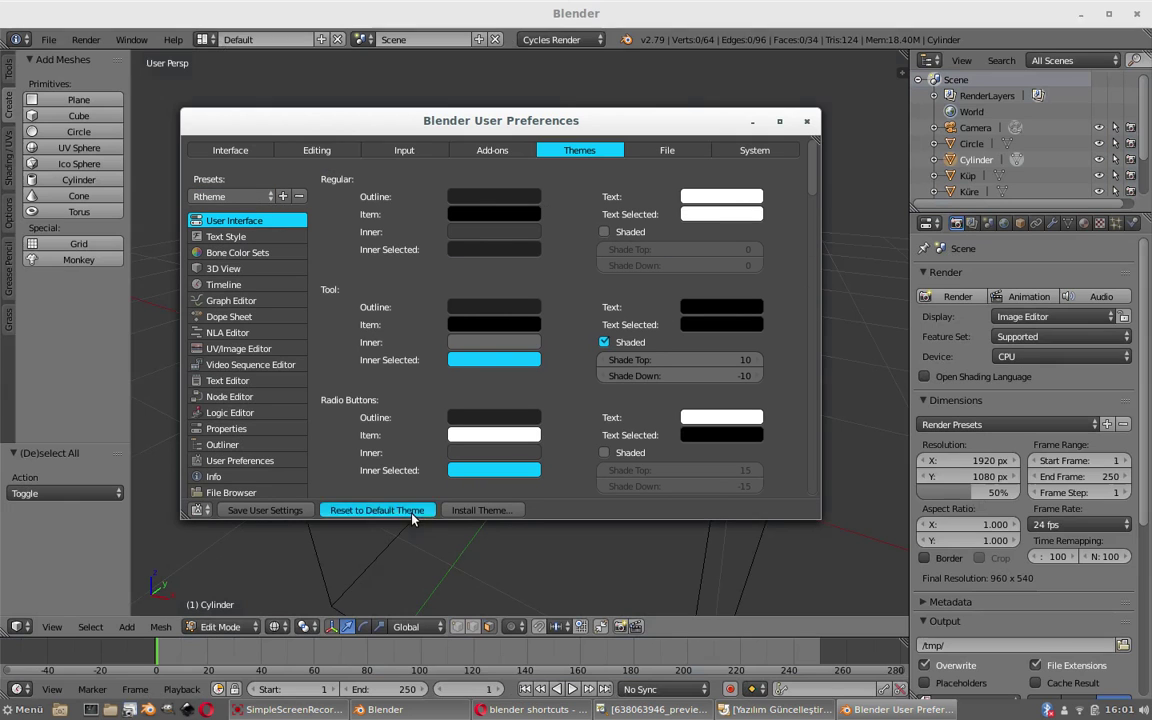
pyautogui.click(377, 510)
pyautogui.moveTo(455, 122); pyautogui.dragTo(467, 120)
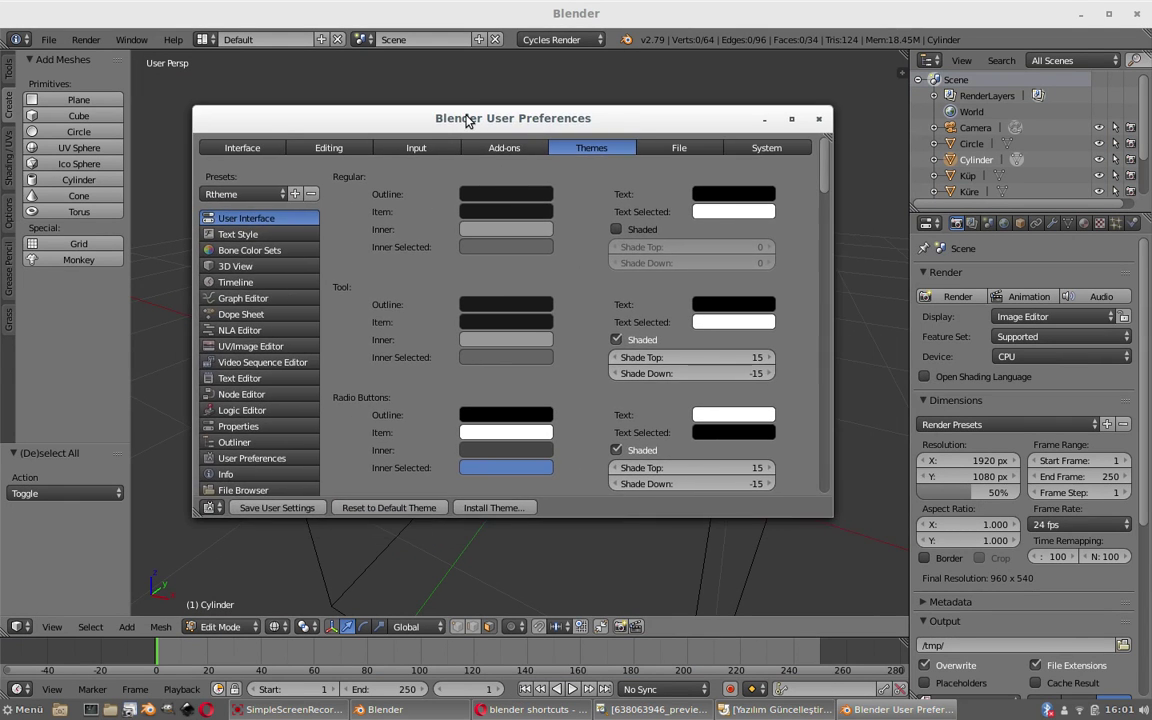
pyautogui.click(277, 508)
pyautogui.moveTo(539, 122); pyautogui.dragTo(557, 120)
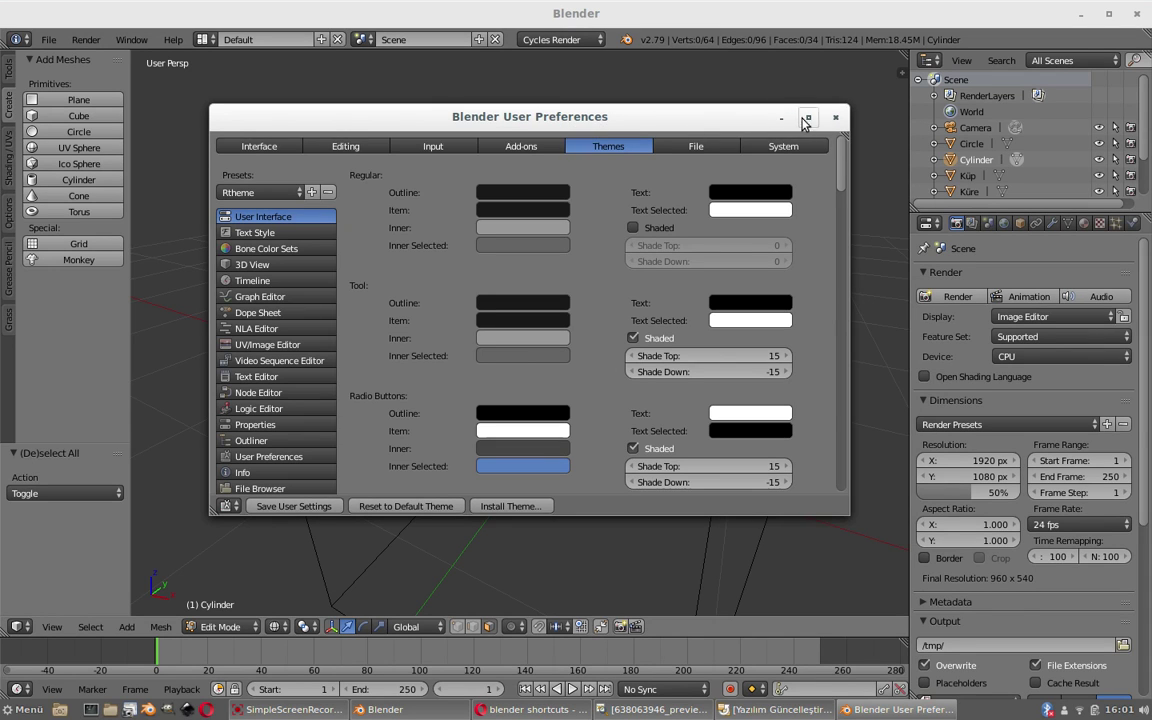
# Close User Preferences and select a face on the cylinder's left side
pyautogui.click(835, 117)
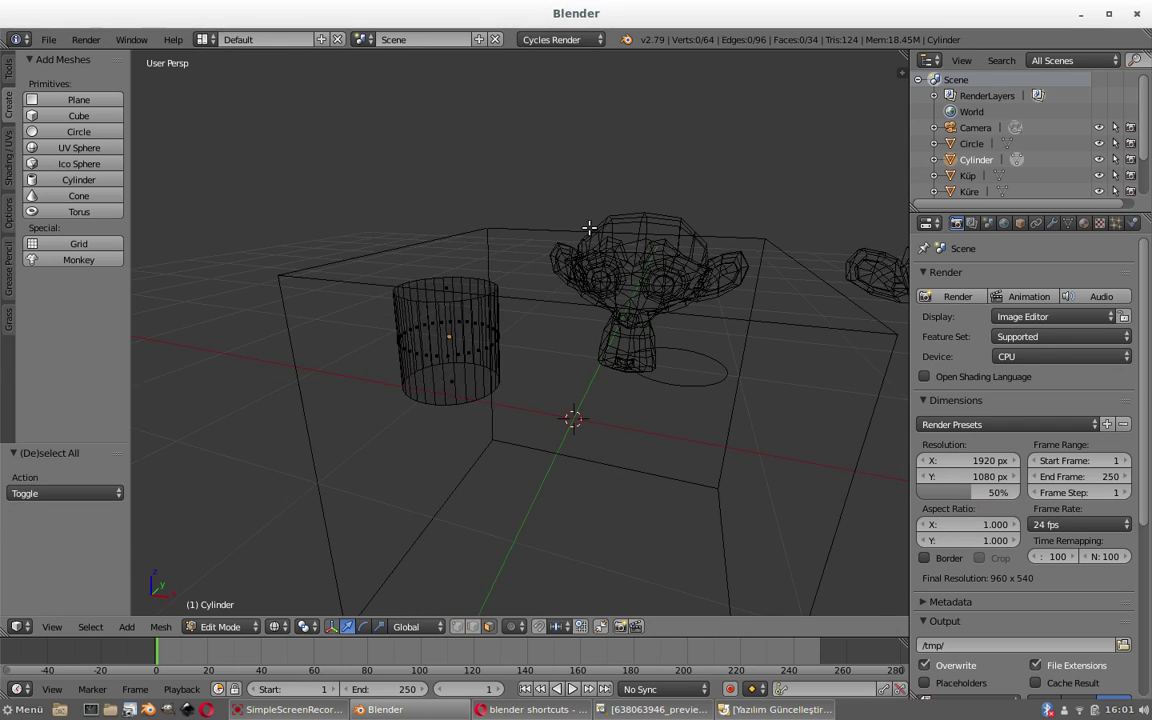
pyautogui.rightClick(462, 318)
pyautogui.rightClick(455, 318)
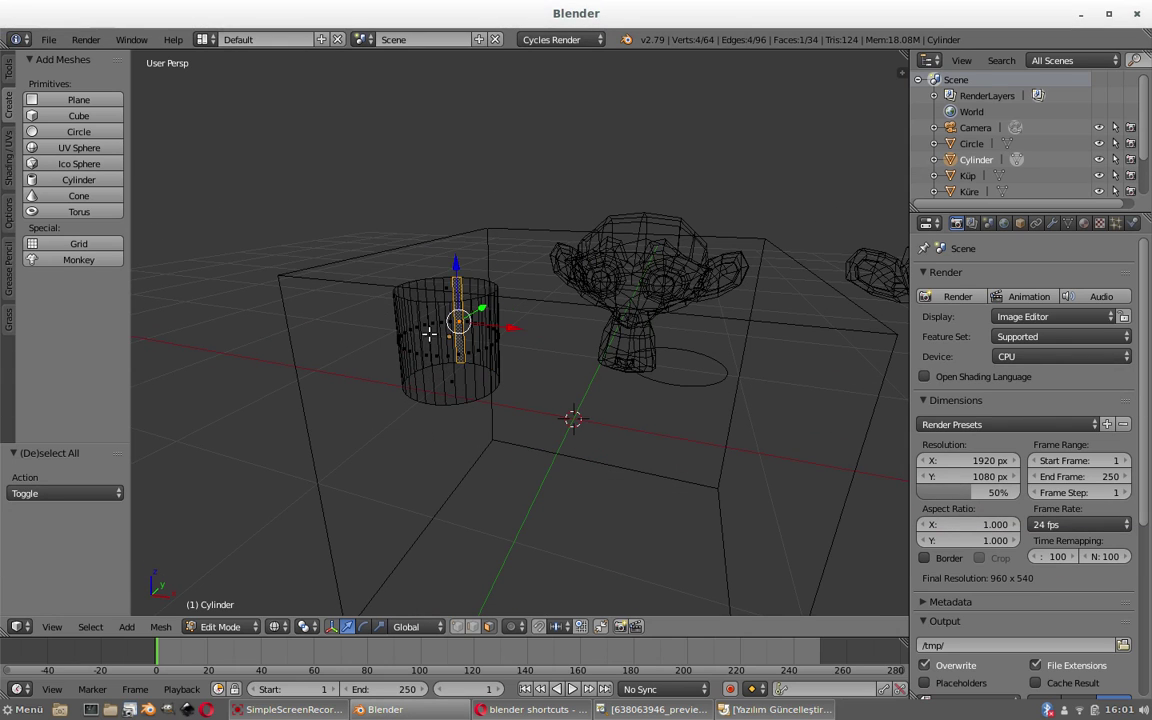
pyautogui.rightClick(385, 300)
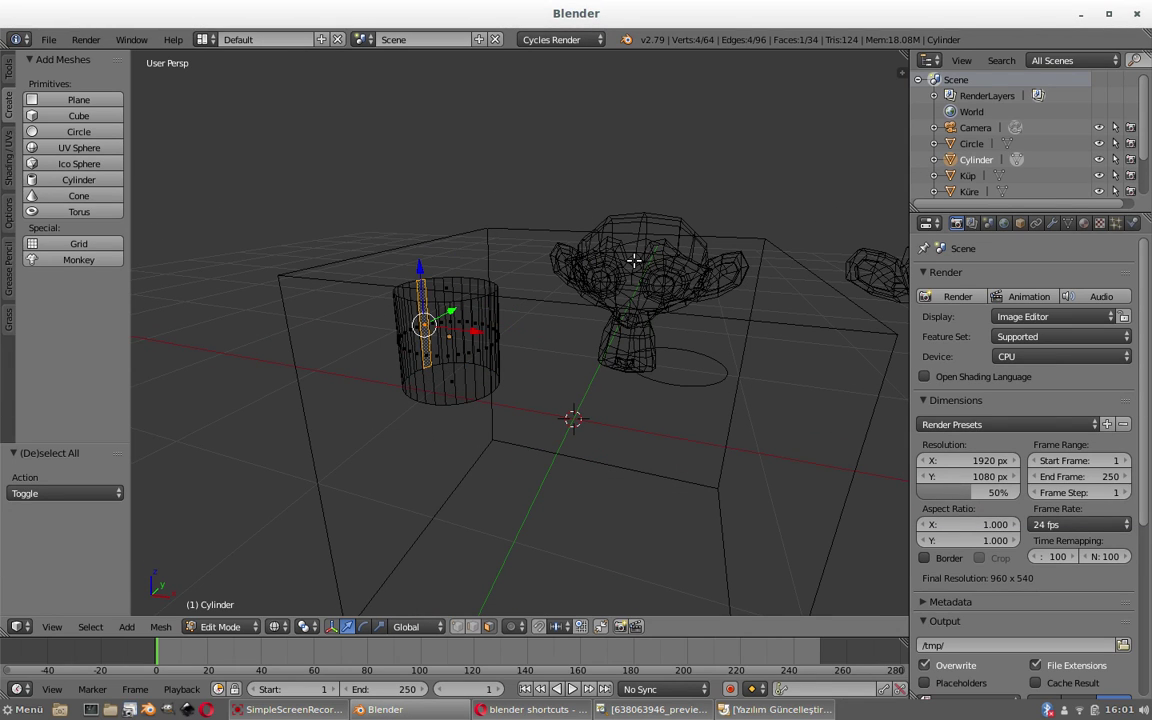
# Orbit and zoom out until all objects, the camera and lamp are in view
pyautogui.moveTo(634, 261)
pyautogui.mouseDown(button='middle')
pyautogui.moveTo(607, 316)
pyautogui.moveTo(716, 324)
pyautogui.mouseUp(button='middle')
pyautogui.scroll(-1, 720, 312)
pyautogui.scroll(-2, 648, 298)
pyautogui.scroll(-2, 648, 298)
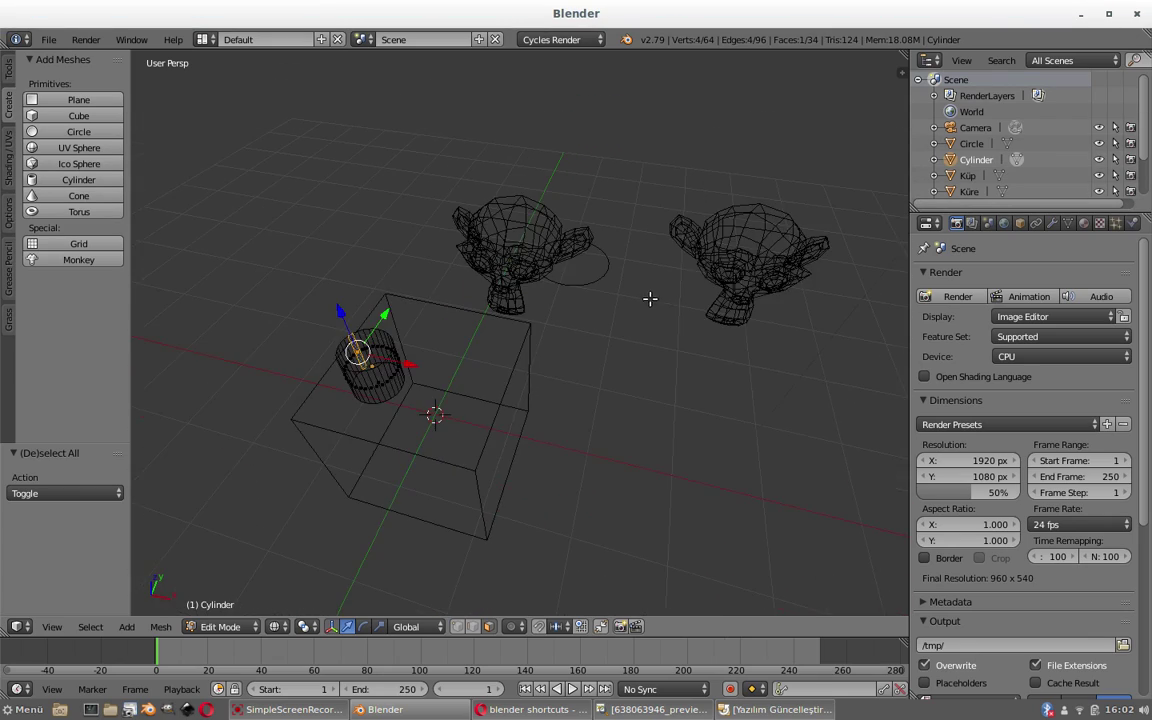
pyautogui.moveTo(661, 284)
pyautogui.mouseDown(button='middle')
pyautogui.moveTo(660, 231)
pyautogui.moveTo(704, 236)
pyautogui.moveTo(664, 228)
pyautogui.mouseUp(button='middle')
pyautogui.scroll(1, 655, 235)
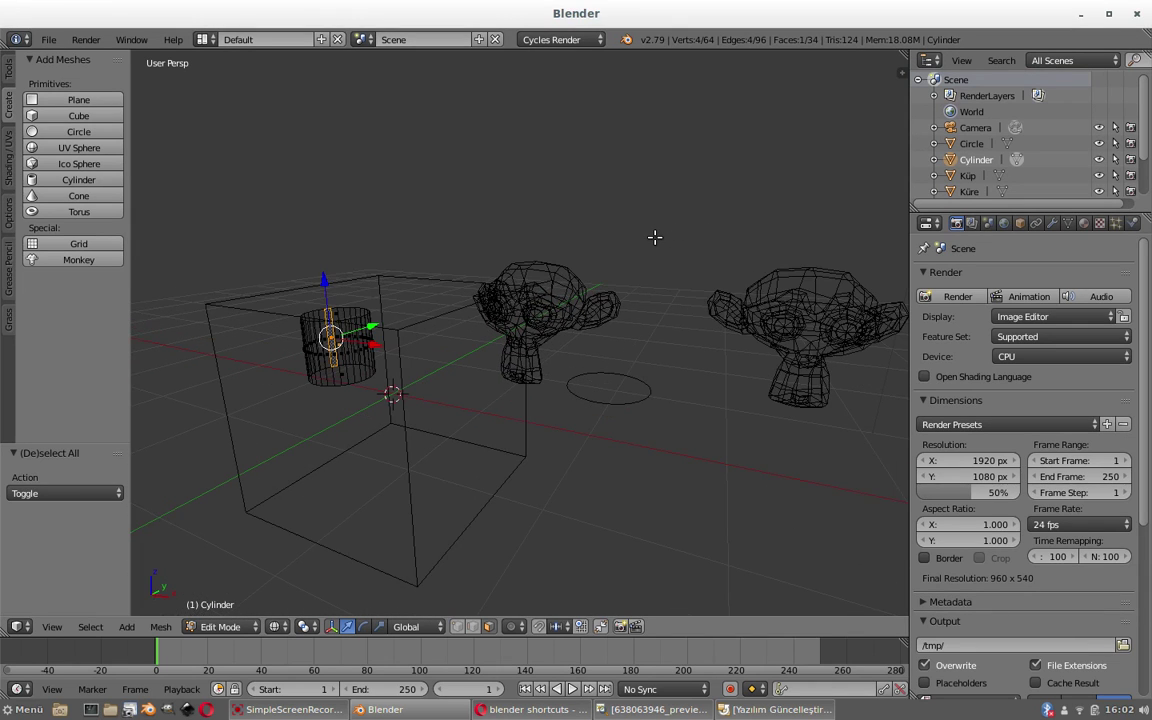
pyautogui.scroll(1, 352, 290)
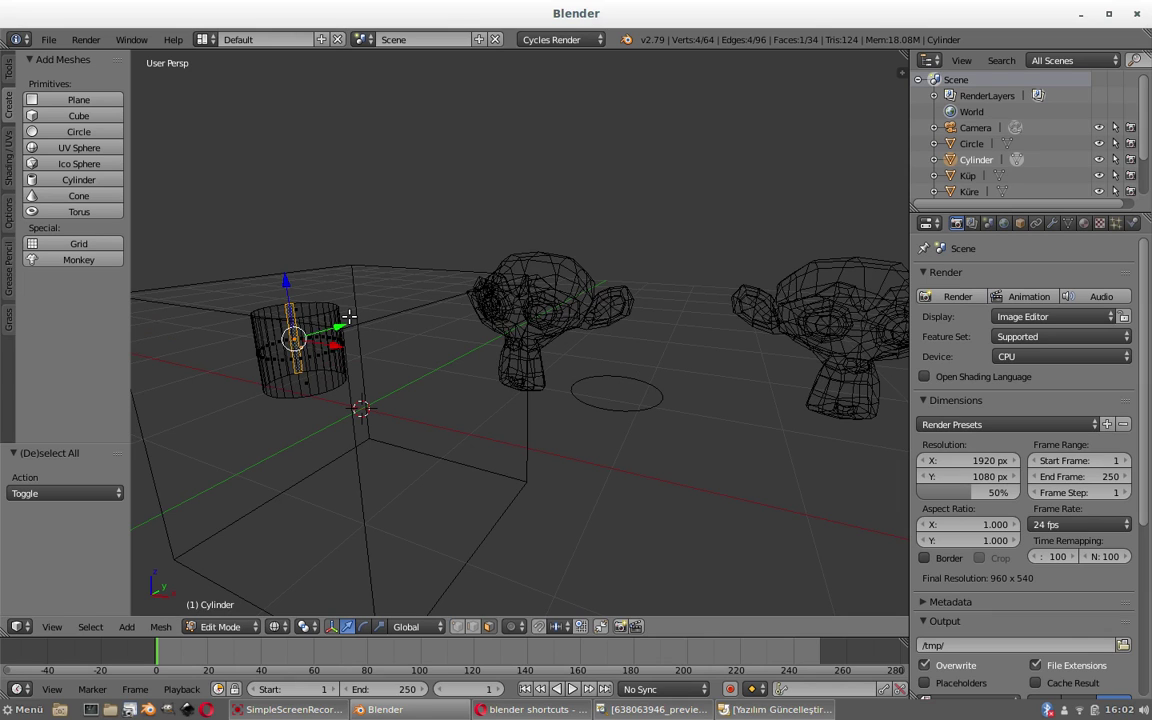
pyautogui.scroll(-3, 349, 317)
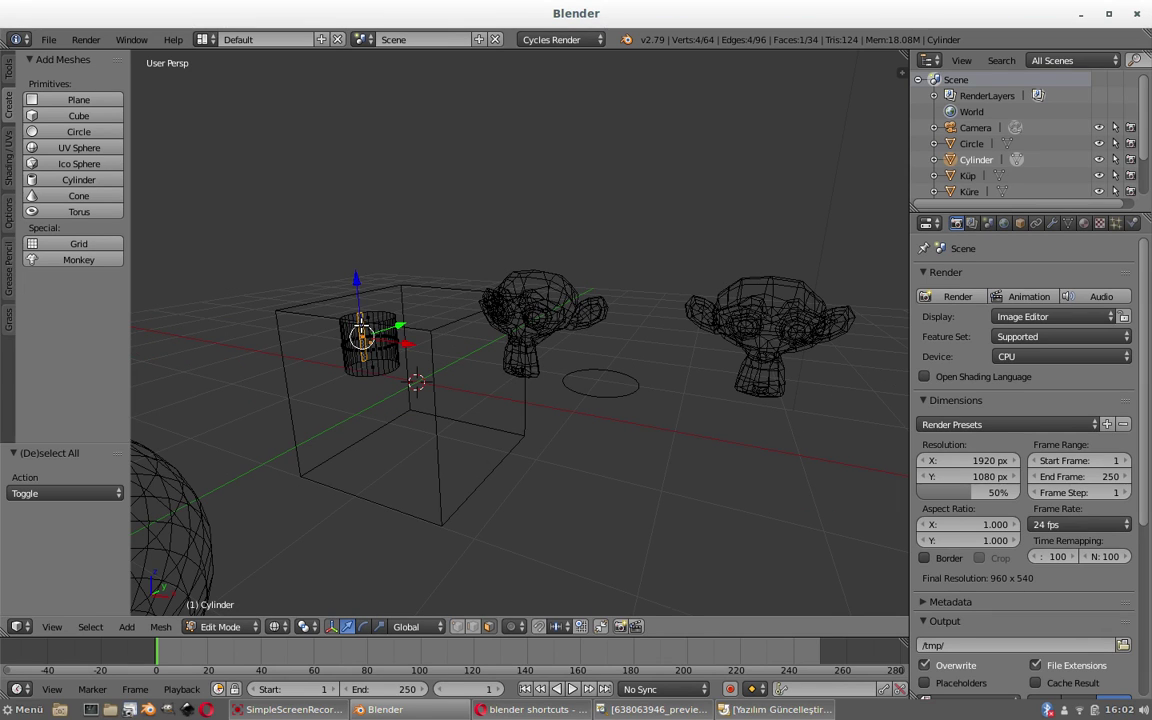
pyautogui.moveTo(586, 316)
pyautogui.mouseDown(button='middle')
pyautogui.moveTo(591, 335)
pyautogui.moveTo(424, 330)
pyautogui.mouseUp(button='middle')
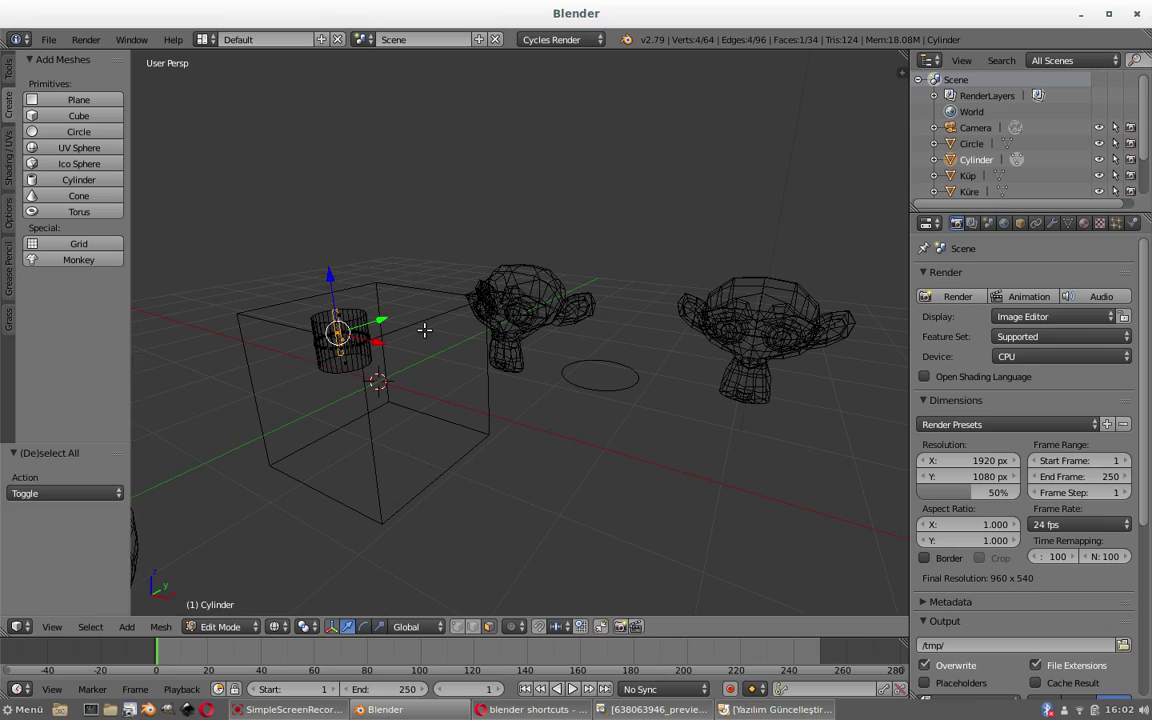
pyautogui.scroll(-2, 424, 330)
pyautogui.scroll(-2, 424, 330)
pyautogui.moveTo(506, 316)
pyautogui.mouseDown(button='middle')
pyautogui.moveTo(594, 339)
pyautogui.moveTo(363, 291)
pyautogui.moveTo(884, 311)
pyautogui.moveTo(566, 291)
pyautogui.moveTo(453, 311)
pyautogui.moveTo(478, 318)
pyautogui.mouseUp(button='middle')
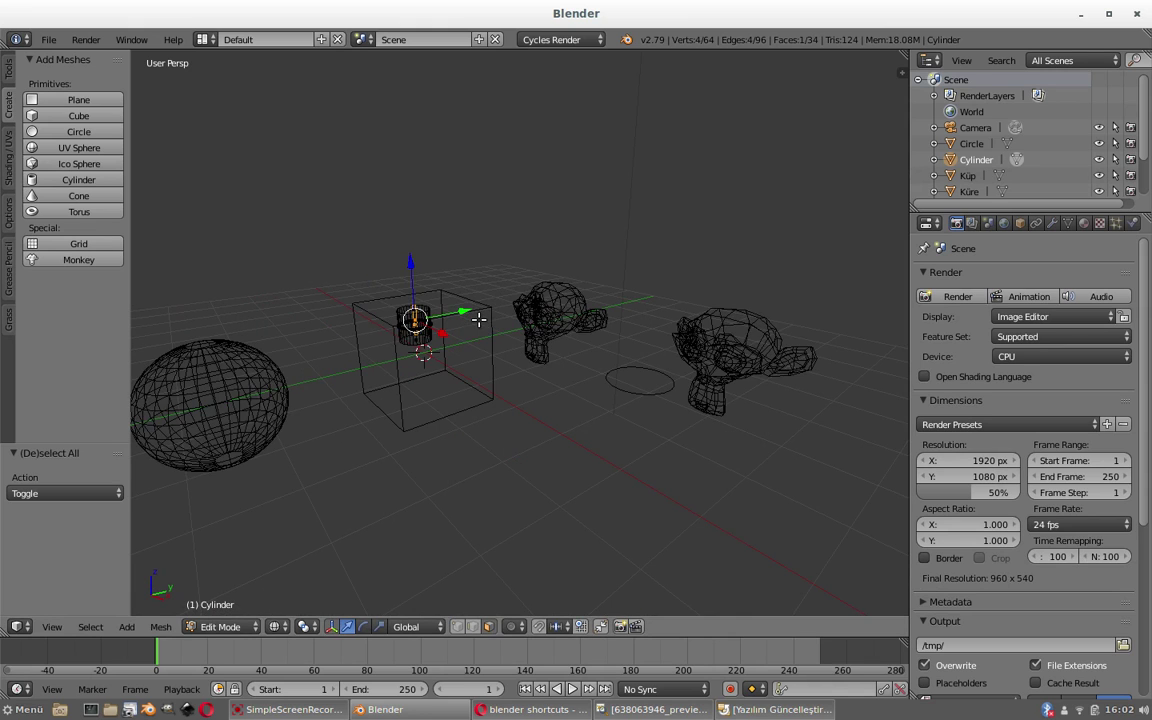
pyautogui.scroll(-2, 599, 321)
pyautogui.scroll(-1, 595, 290)
pyautogui.scroll(-1, 591, 268)
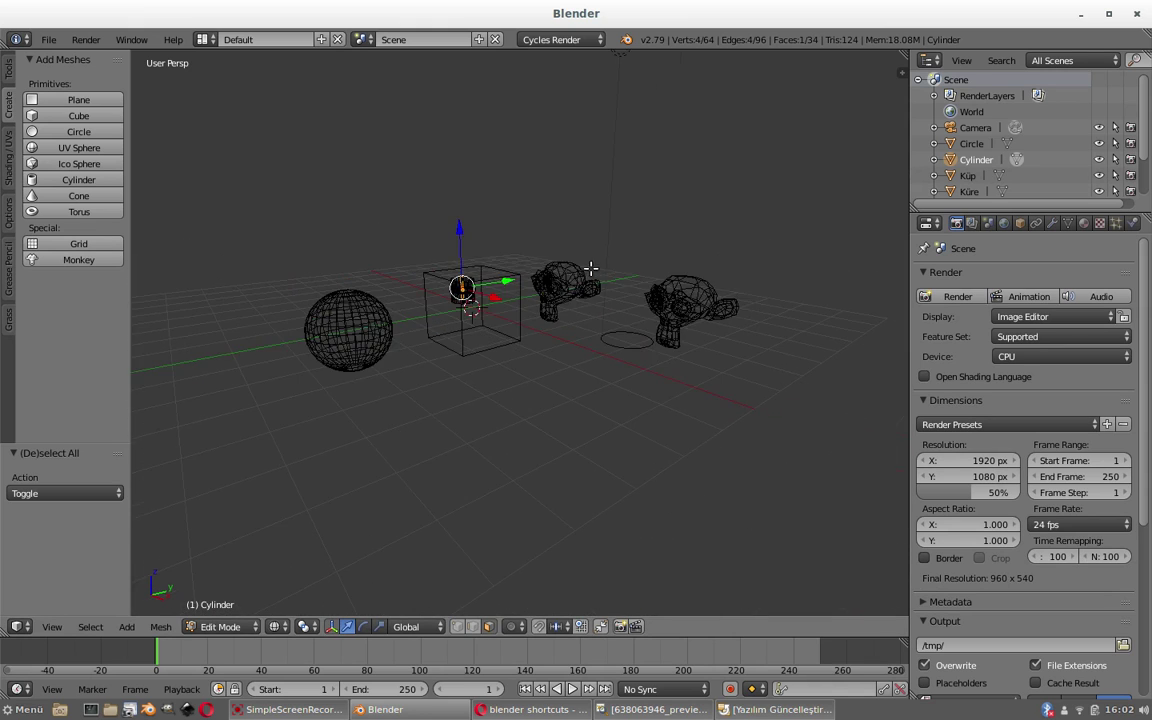
pyautogui.moveTo(591, 268)
pyautogui.mouseDown(button='middle')
pyautogui.moveTo(517, 303)
pyautogui.moveTo(533, 293)
pyautogui.mouseUp(button='middle')
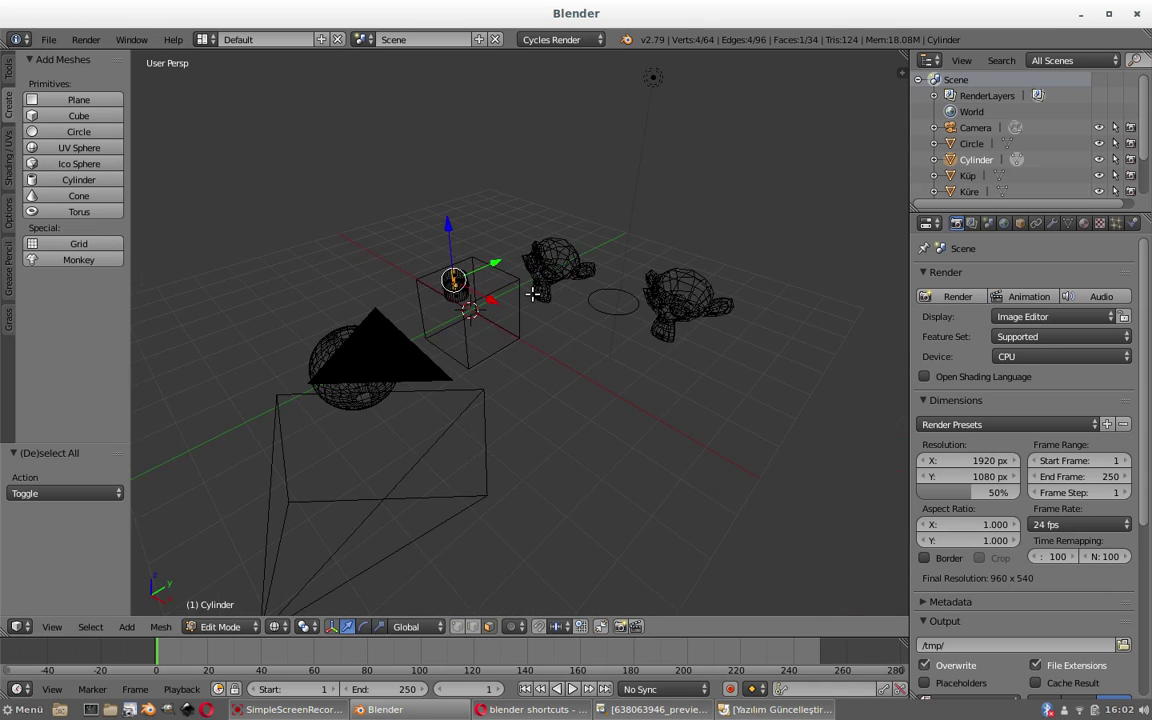
pyautogui.scroll(2, 533, 293)
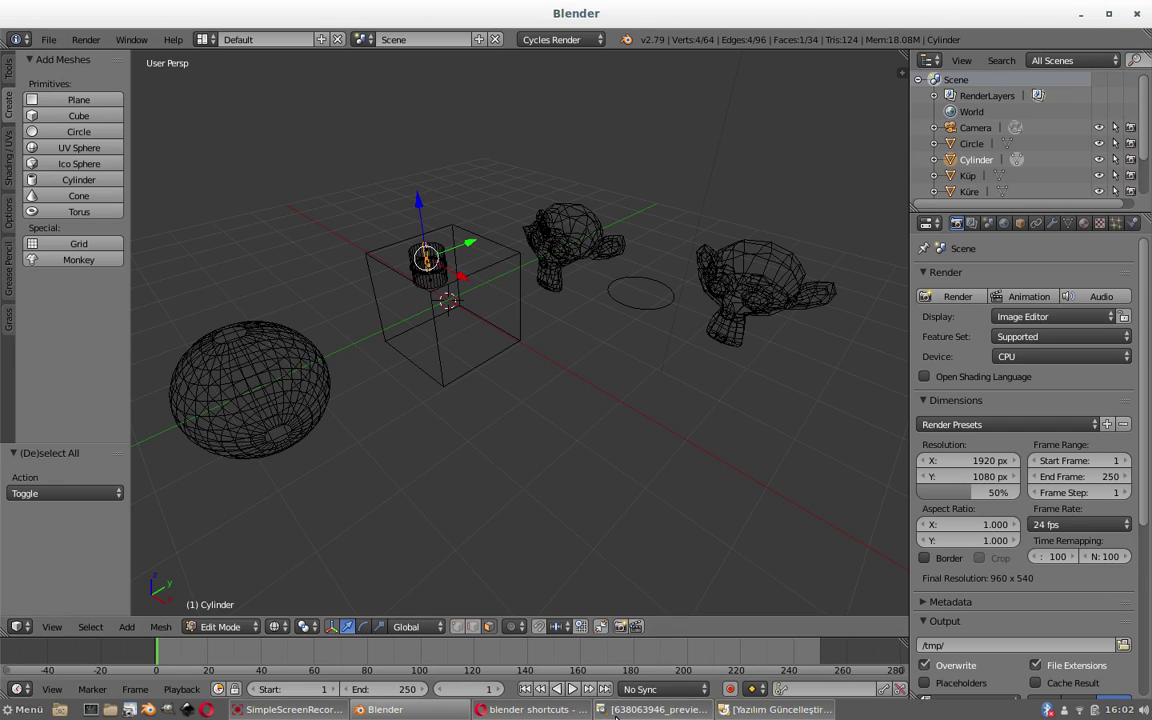
# Switch to Opera and scroll through the Blend Swap dashboard's latest community questions
pyautogui.hotkey('alt', 'Tab')
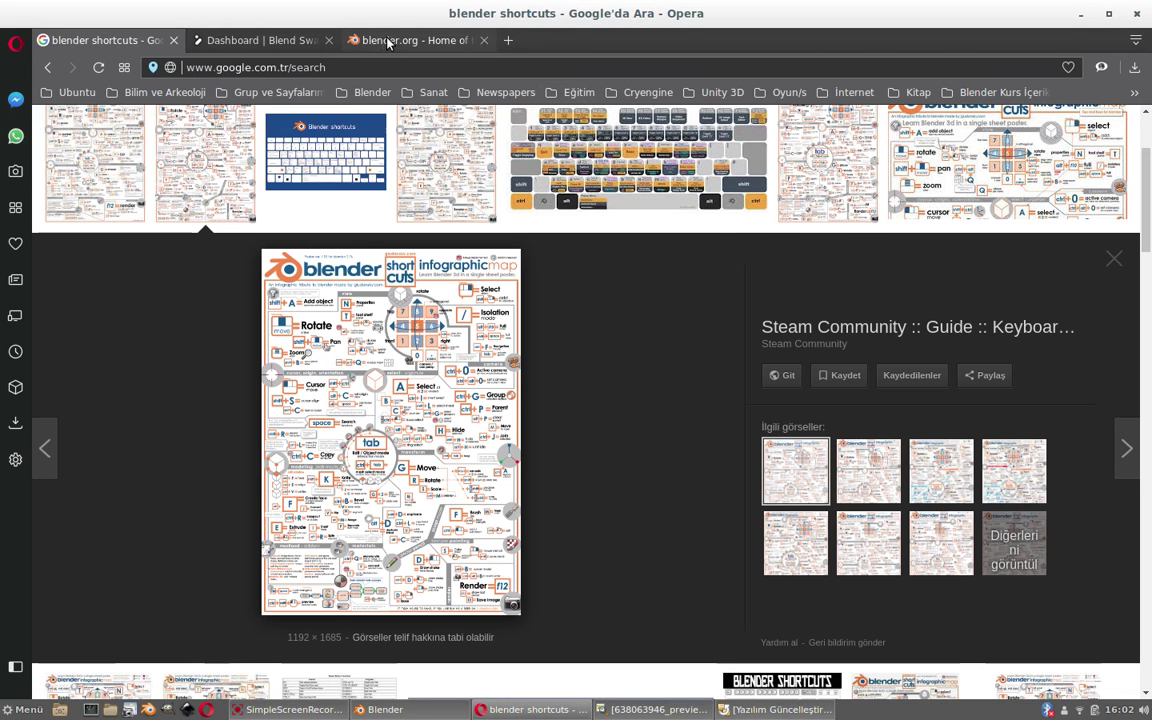
pyautogui.click(252, 44)
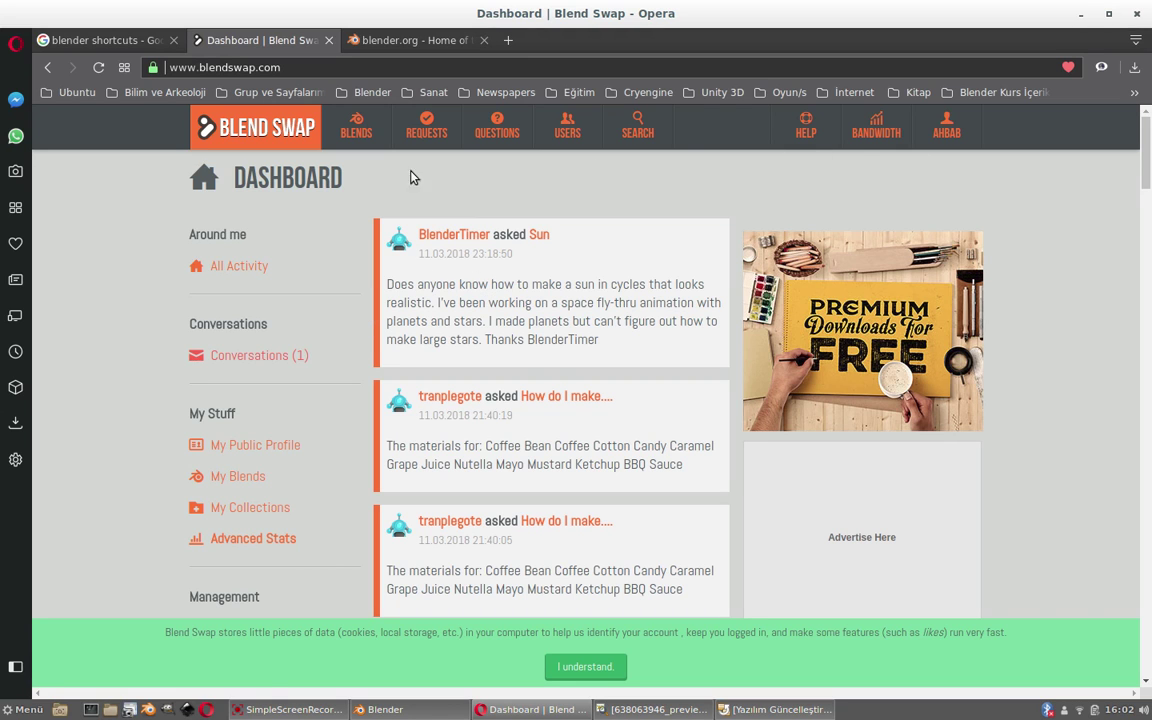
pyautogui.scroll(-1, 190, 365)
pyautogui.scroll(1, 180, 369)
pyautogui.scroll(-1, 533, 341)
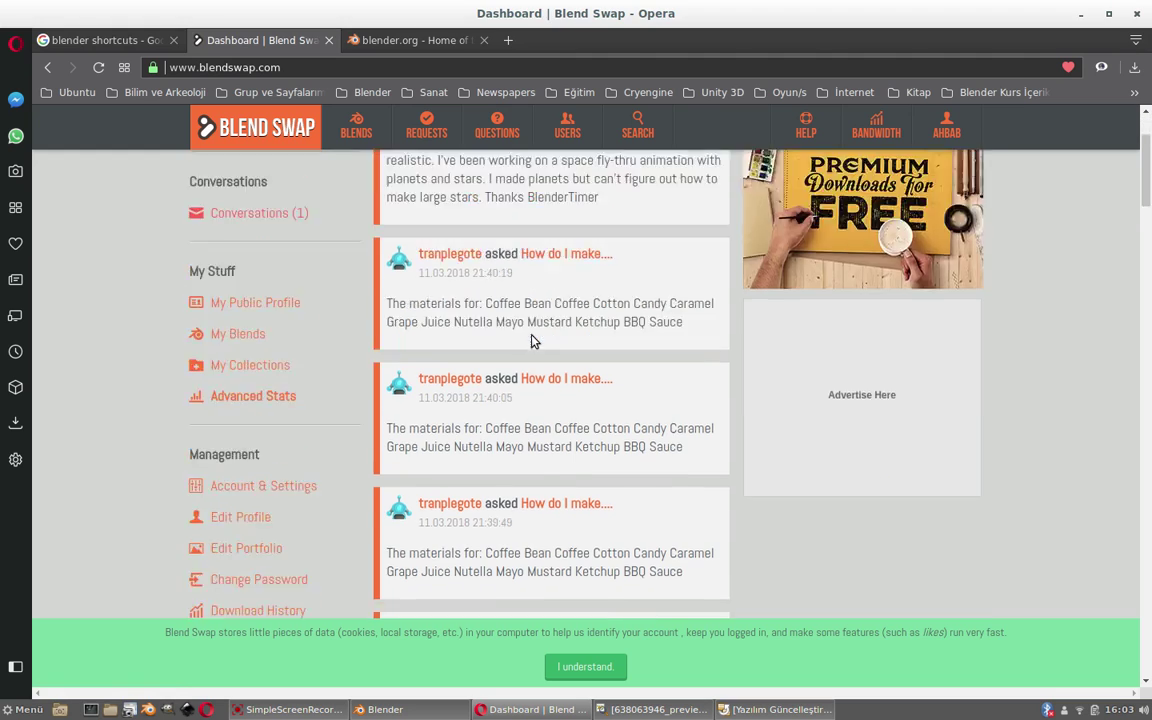
pyautogui.scroll(-2, 530, 339)
pyautogui.scroll(3, 548, 325)
pyautogui.scroll(-2, 1148, 178)
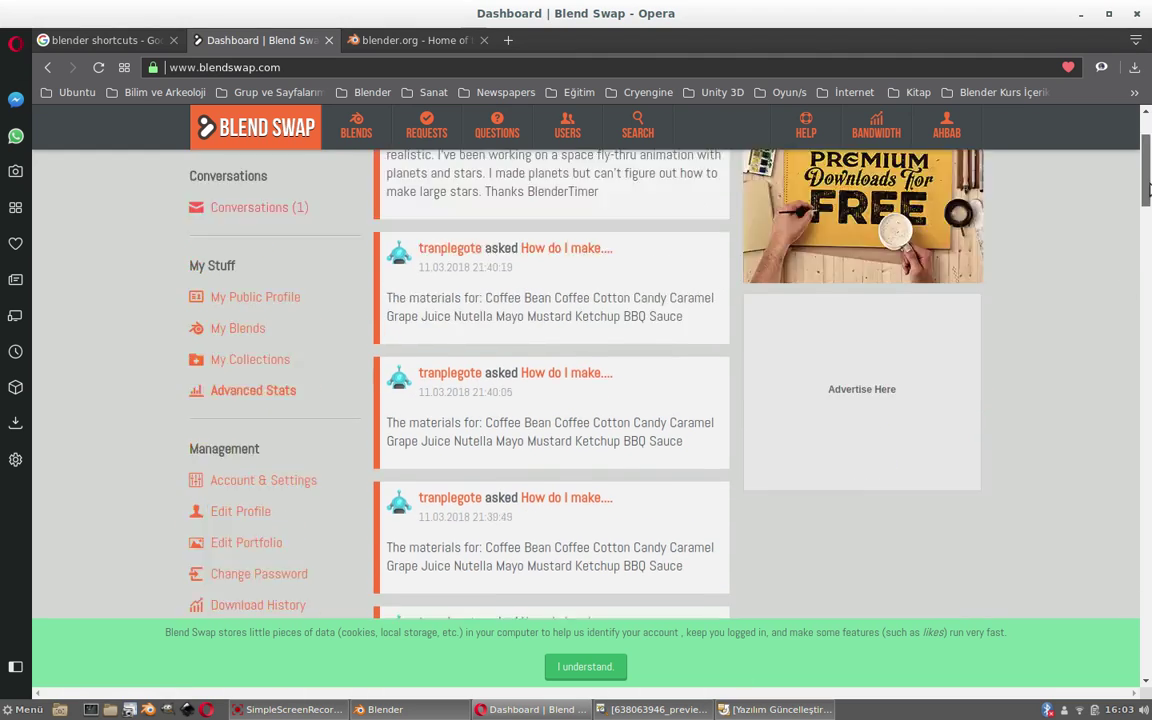
pyautogui.scroll(-4, 1148, 178)
pyautogui.scroll(6, 1148, 178)
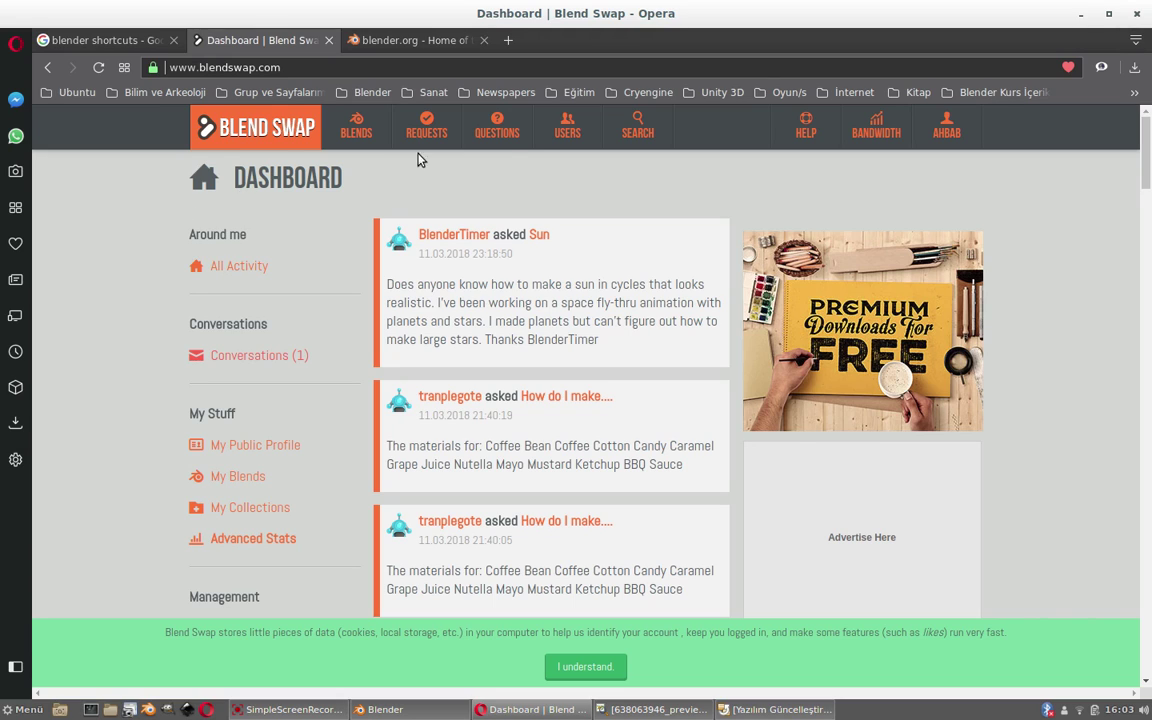
# Search Blend Swap's blends for the keyword 'plane'
pyautogui.click(627, 131)
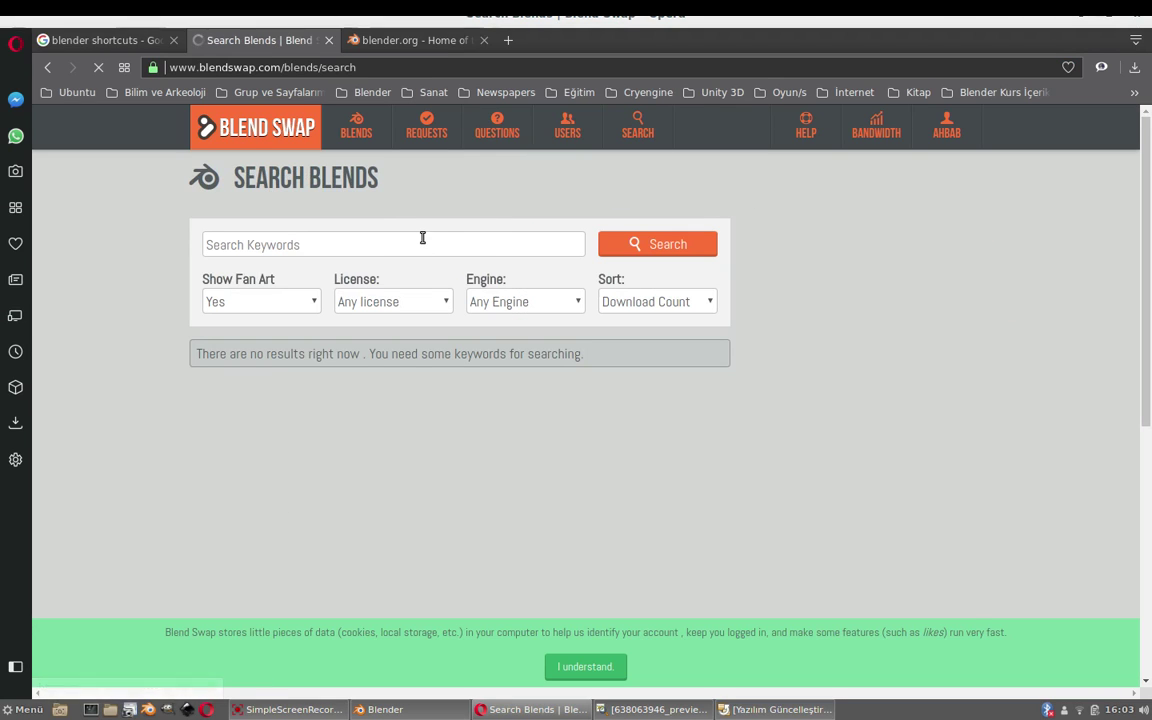
pyautogui.click(416, 244)
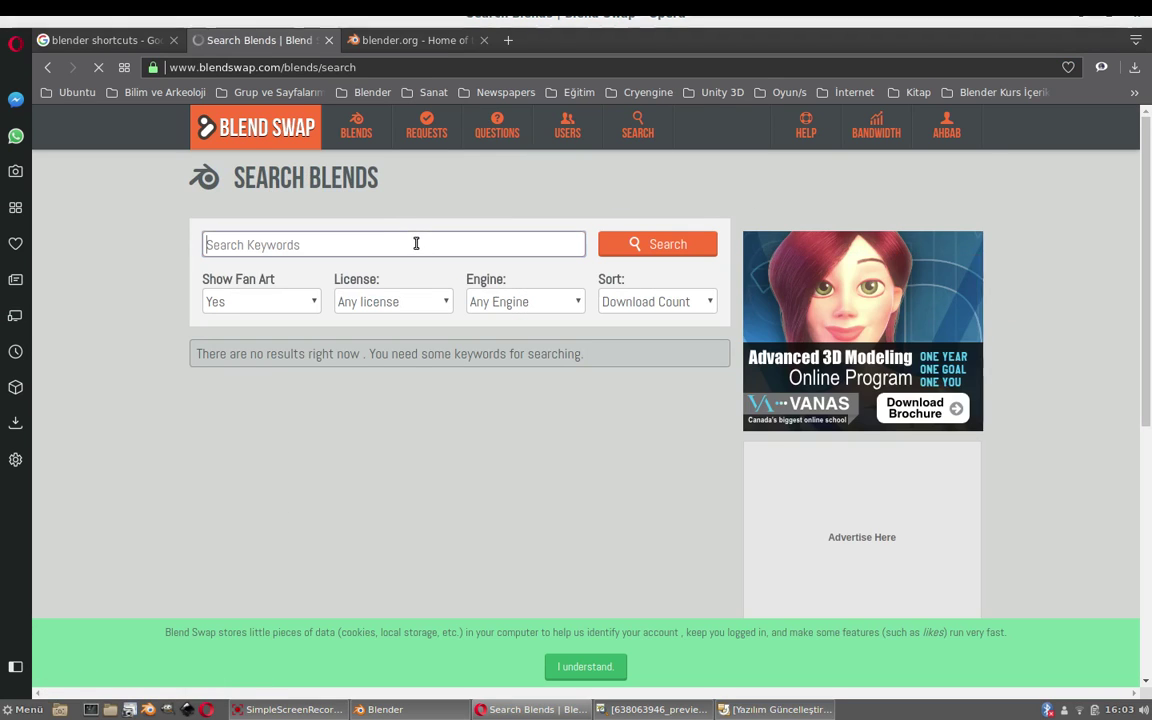
pyautogui.write('pla')
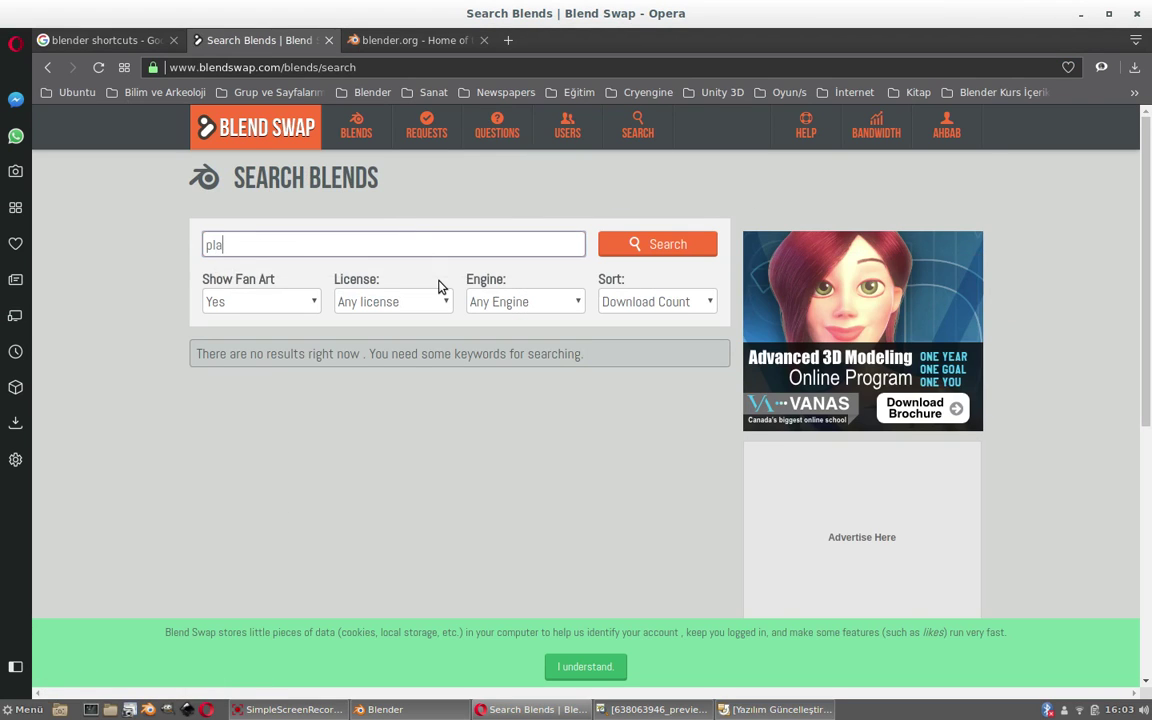
pyautogui.write('ne')
pyautogui.press('Return')
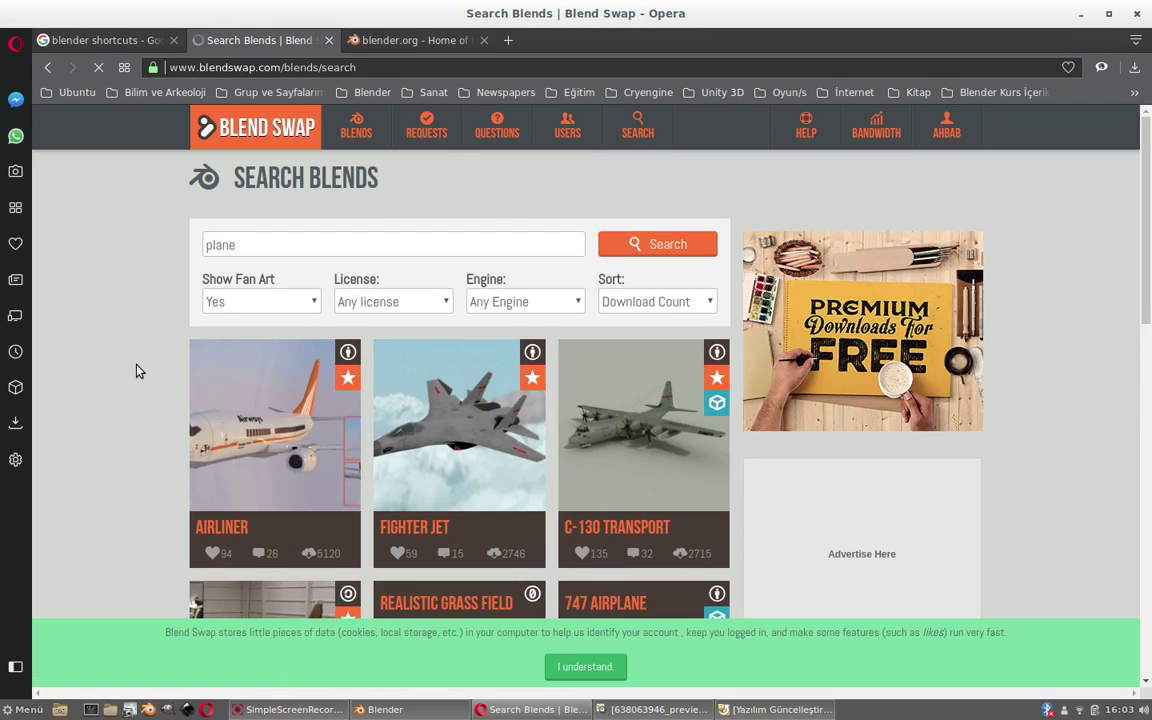
# Scroll through the plane results, from Airliner and Fighter Jet down to Toy Plane
pyautogui.scroll(-3, 138, 370)
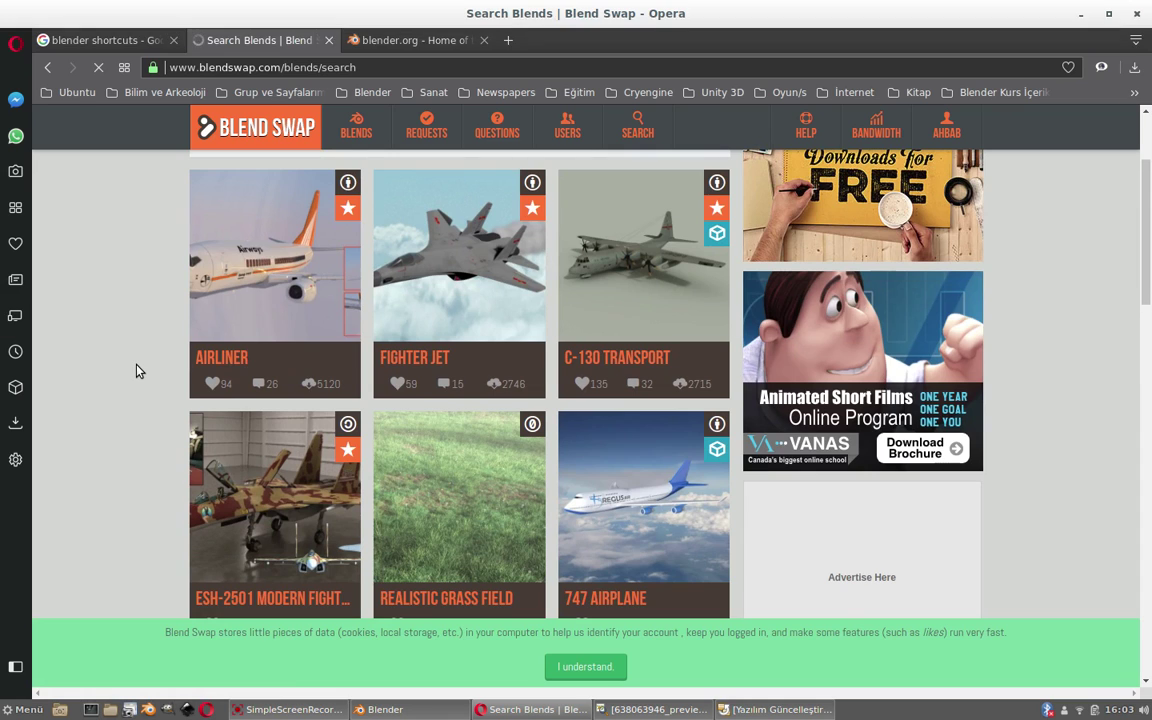
pyautogui.scroll(1, 138, 370)
pyautogui.scroll(-1, 138, 370)
pyautogui.scroll(-3, 138, 370)
pyautogui.scroll(-4, 138, 370)
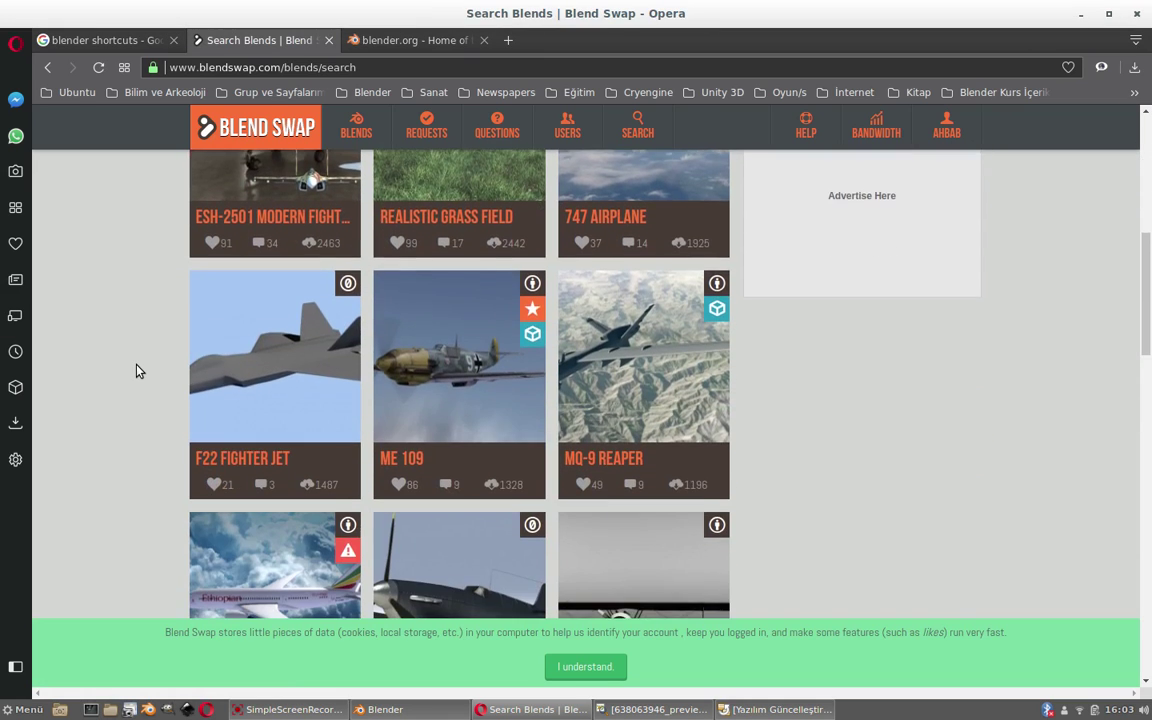
pyautogui.scroll(-3, 138, 370)
pyautogui.scroll(-2, 138, 370)
pyautogui.scroll(-3, 139, 370)
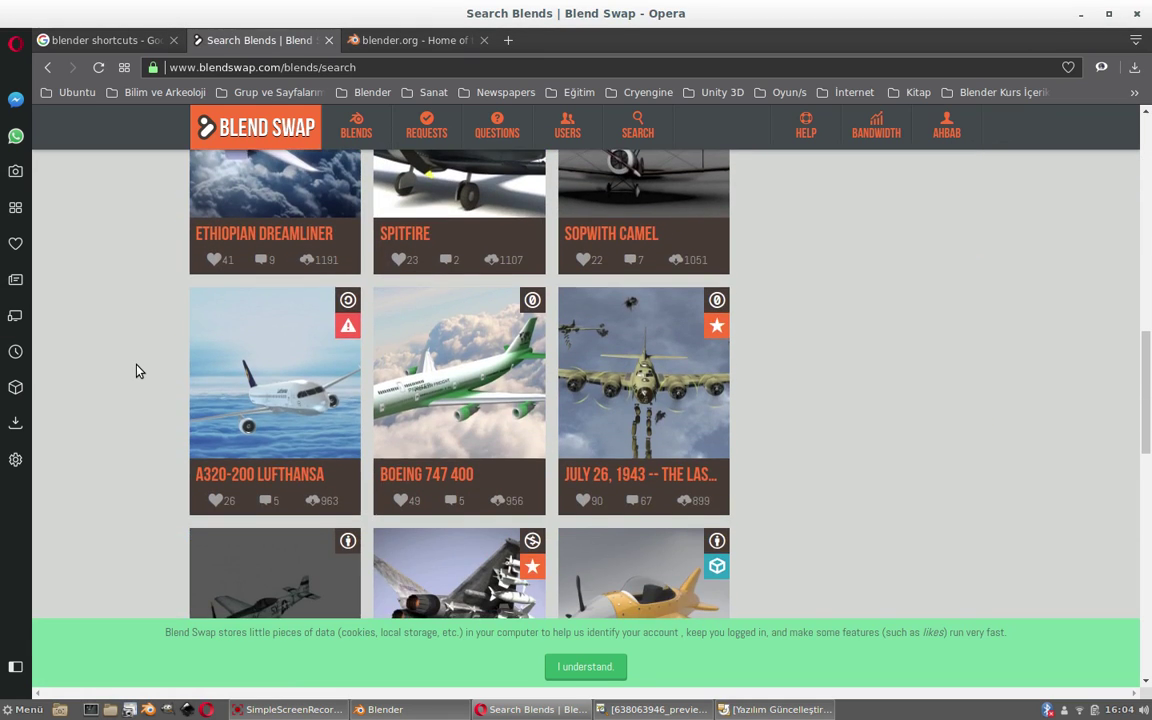
pyautogui.scroll(-4, 139, 370)
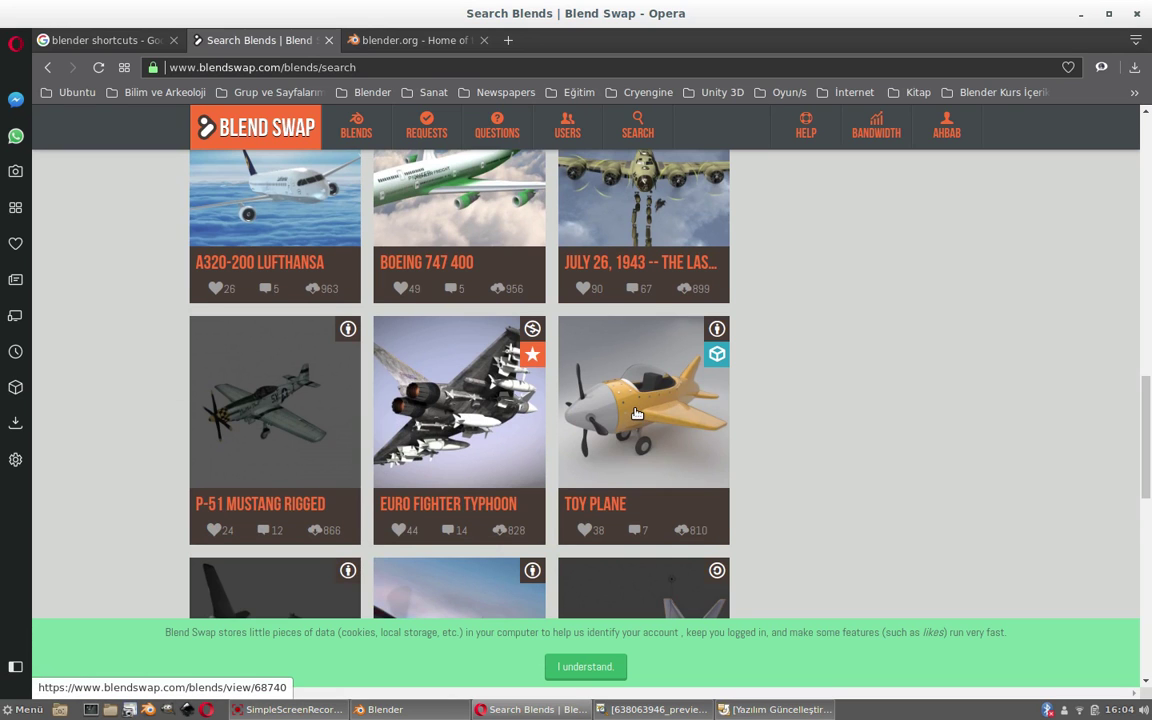
pyautogui.scroll(2, 634, 418)
pyautogui.scroll(3, 636, 422)
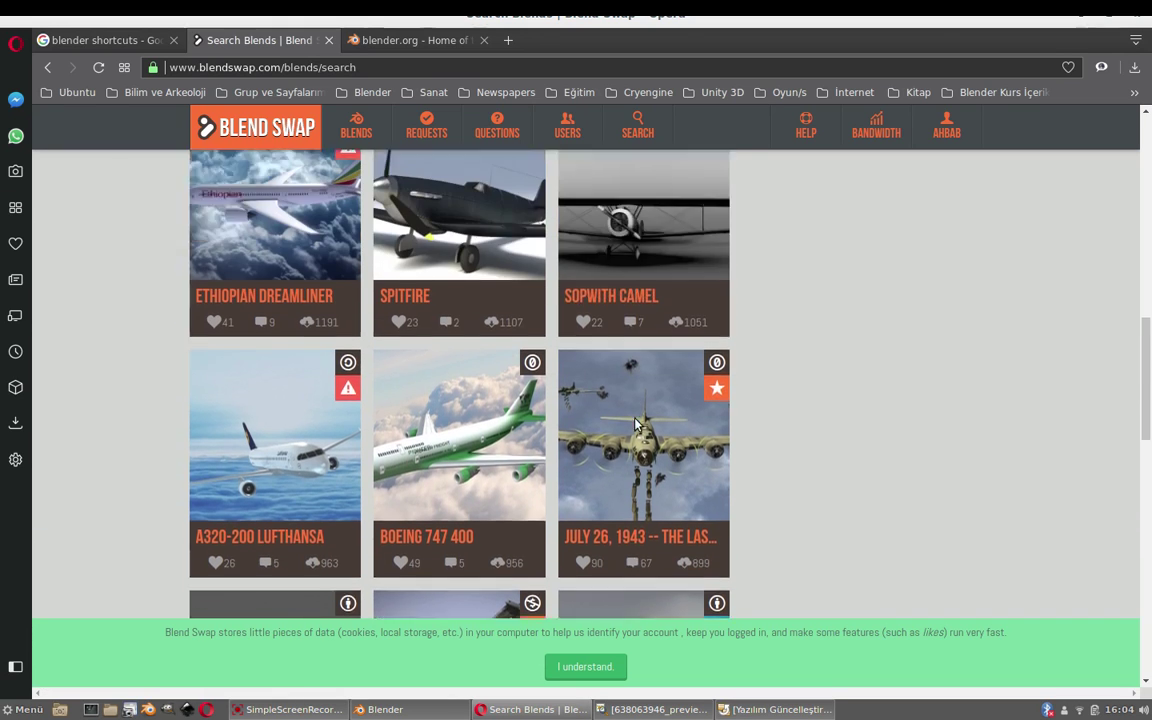
pyautogui.scroll(4, 636, 422)
pyautogui.scroll(1, 636, 422)
pyautogui.scroll(4, 636, 422)
pyautogui.scroll(6, 636, 422)
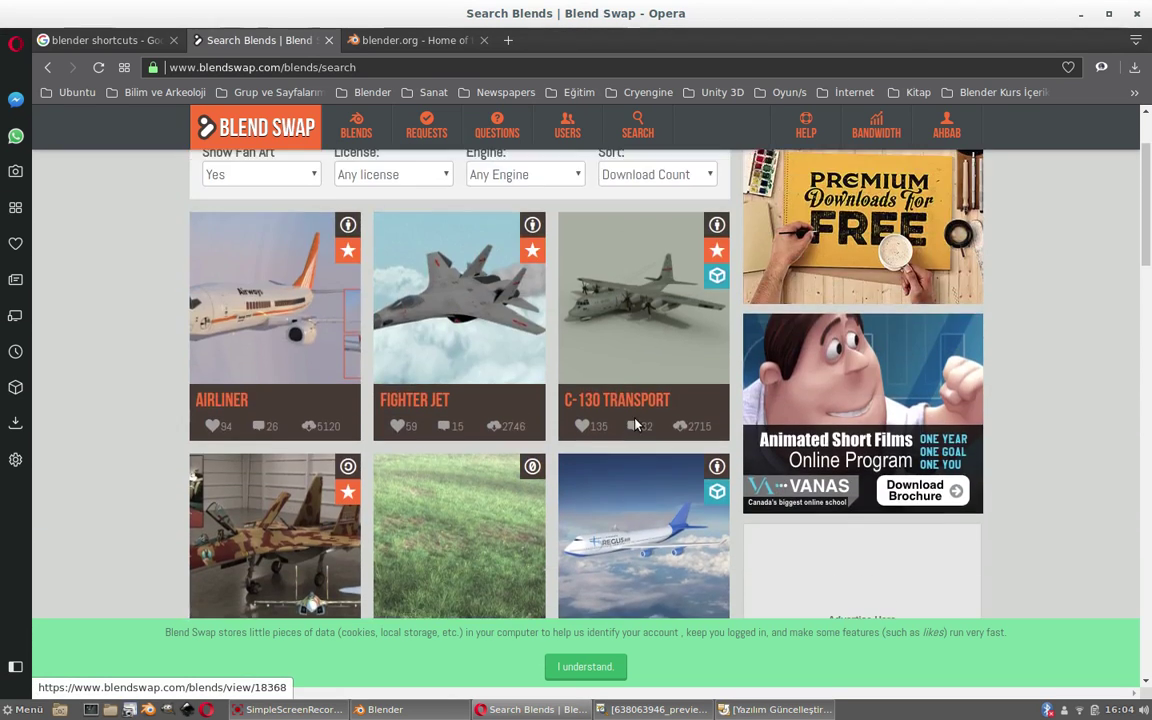
pyautogui.scroll(2, 636, 422)
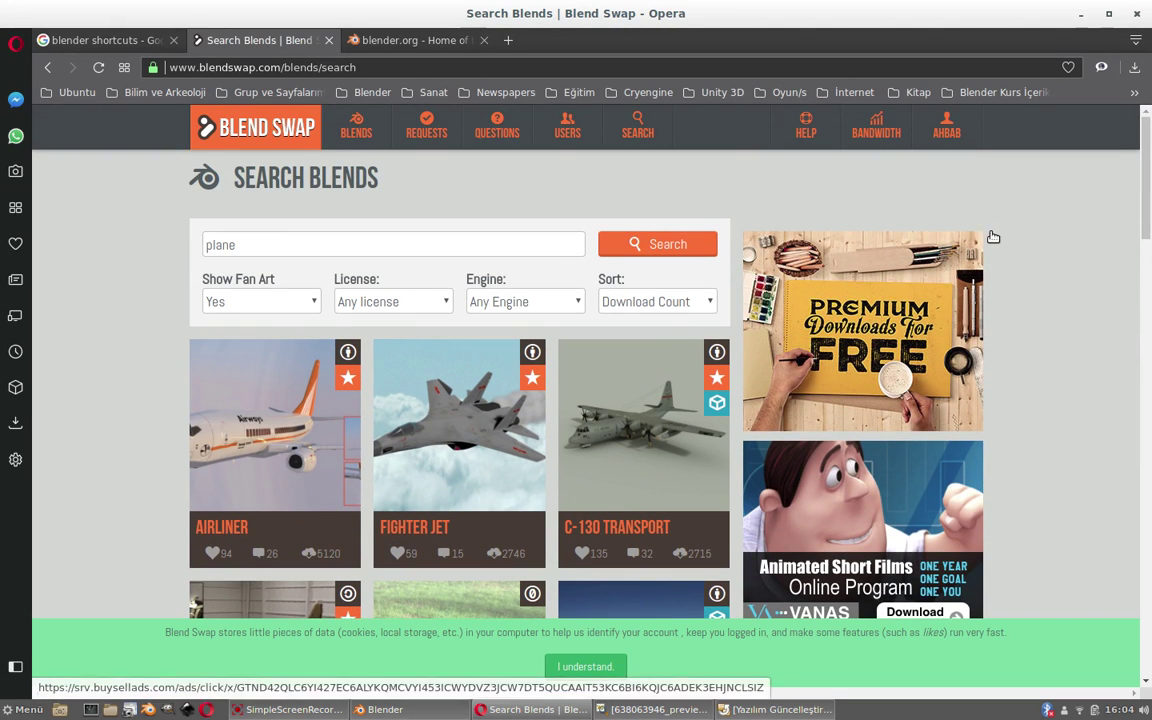
pyautogui.moveTo(1148, 152)
pyautogui.mouseDown()
pyautogui.moveTo(1137, 162)
pyautogui.moveTo(1127, 406)
pyautogui.mouseUp()
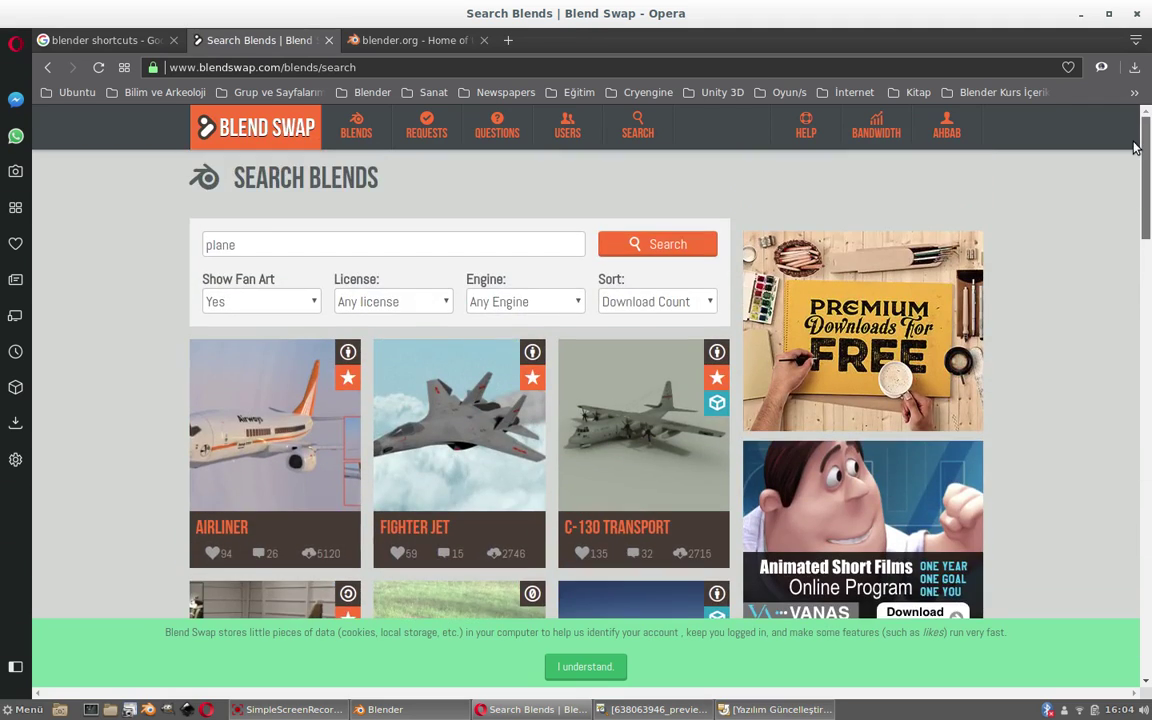
pyautogui.scroll(-1, 1127, 406)
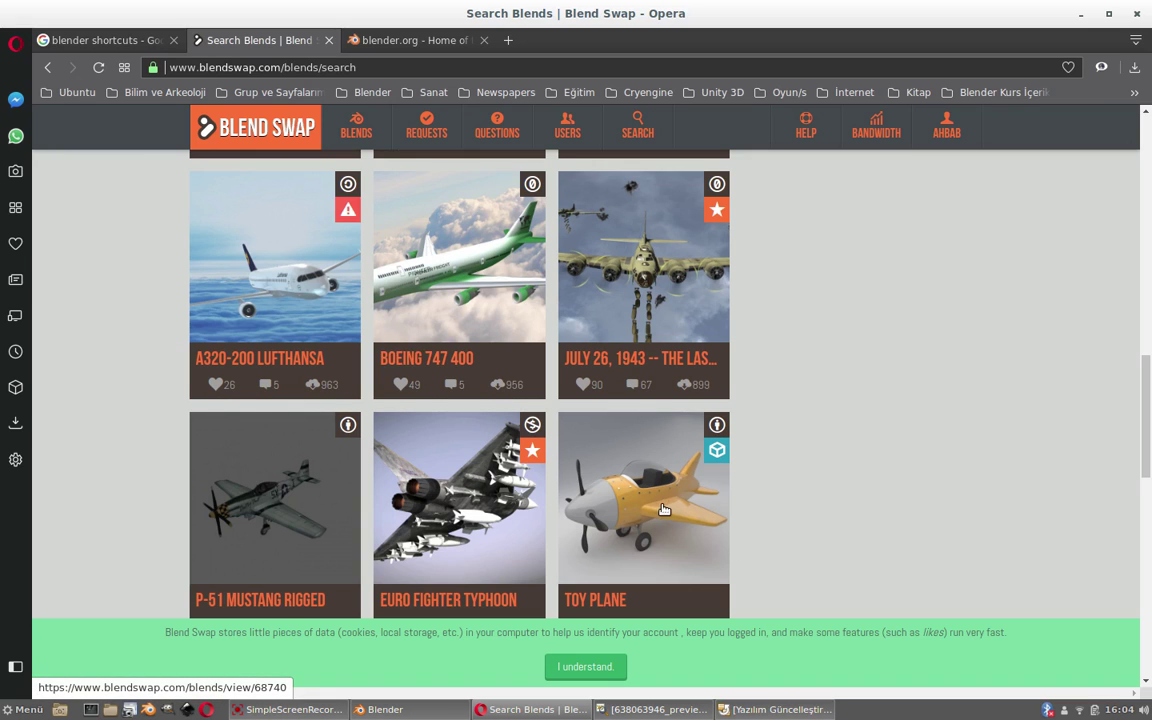
# Browse the Boeing 747 400 blend's page, then open a new Speed Dial tab
pyautogui.click(425, 290)
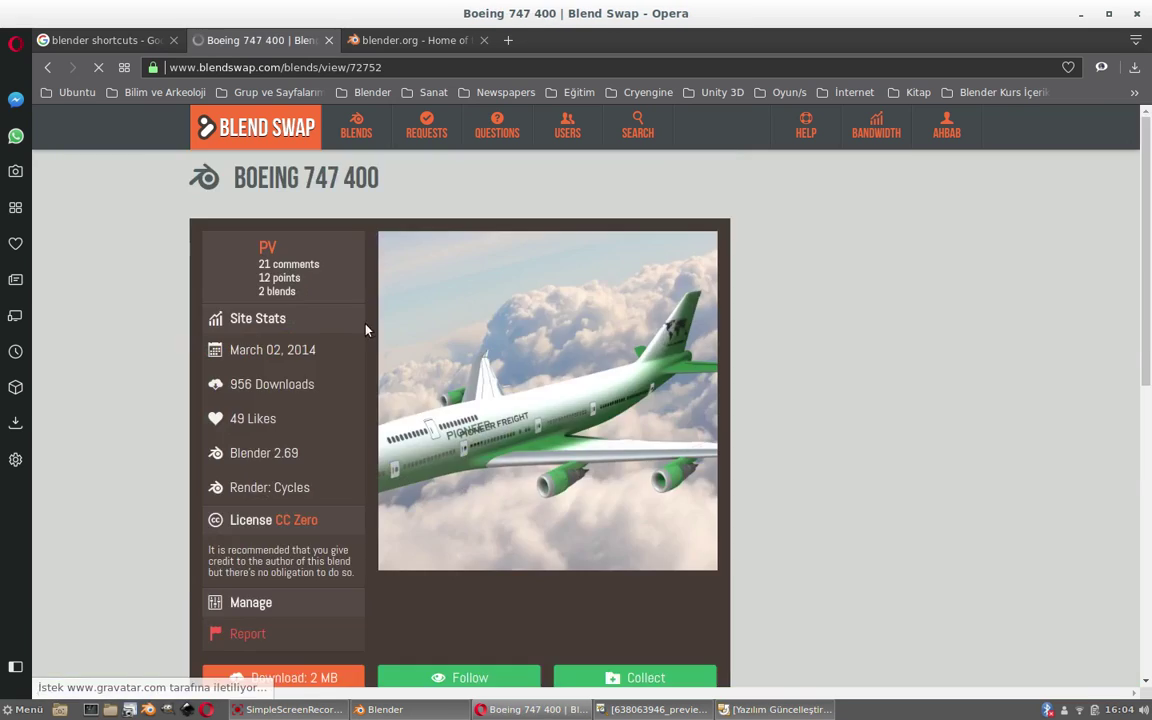
pyautogui.scroll(-2, 155, 400)
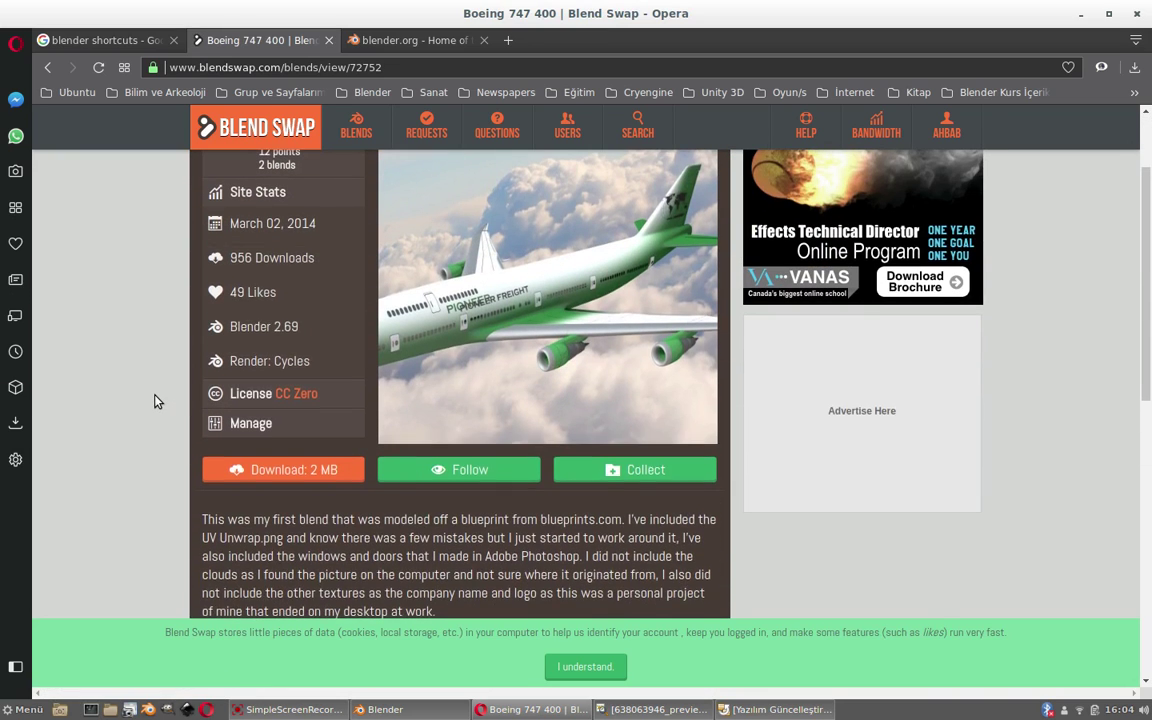
pyautogui.scroll(1, 155, 400)
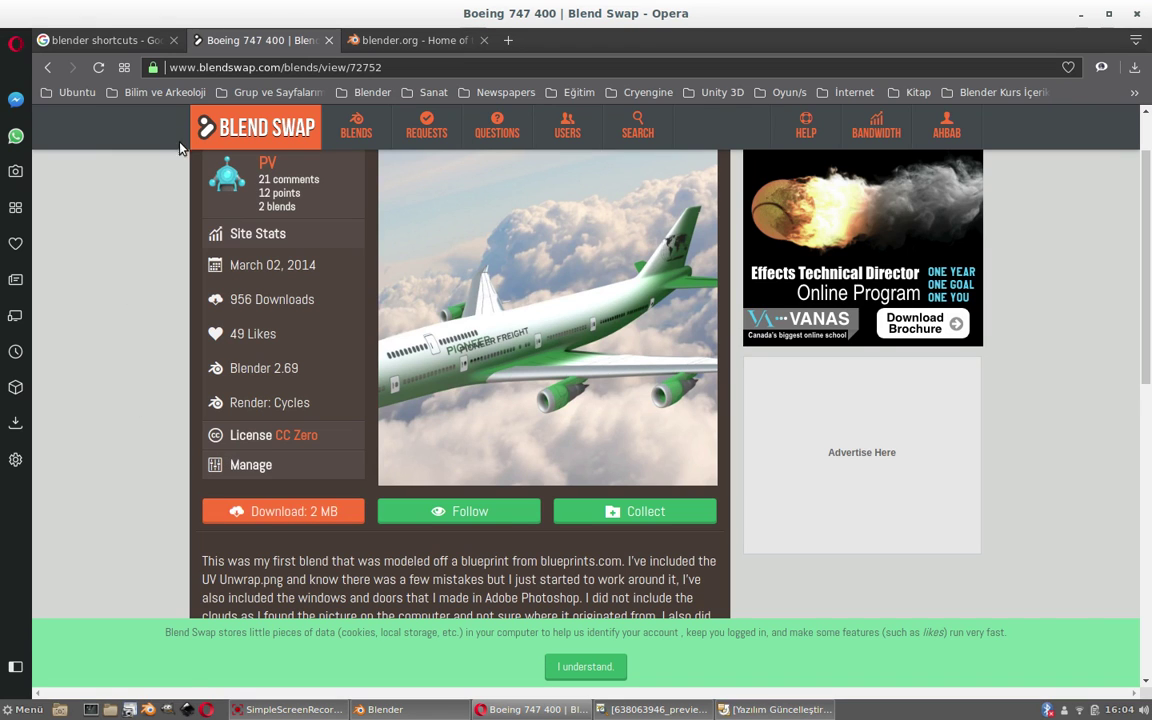
pyautogui.click(508, 40)
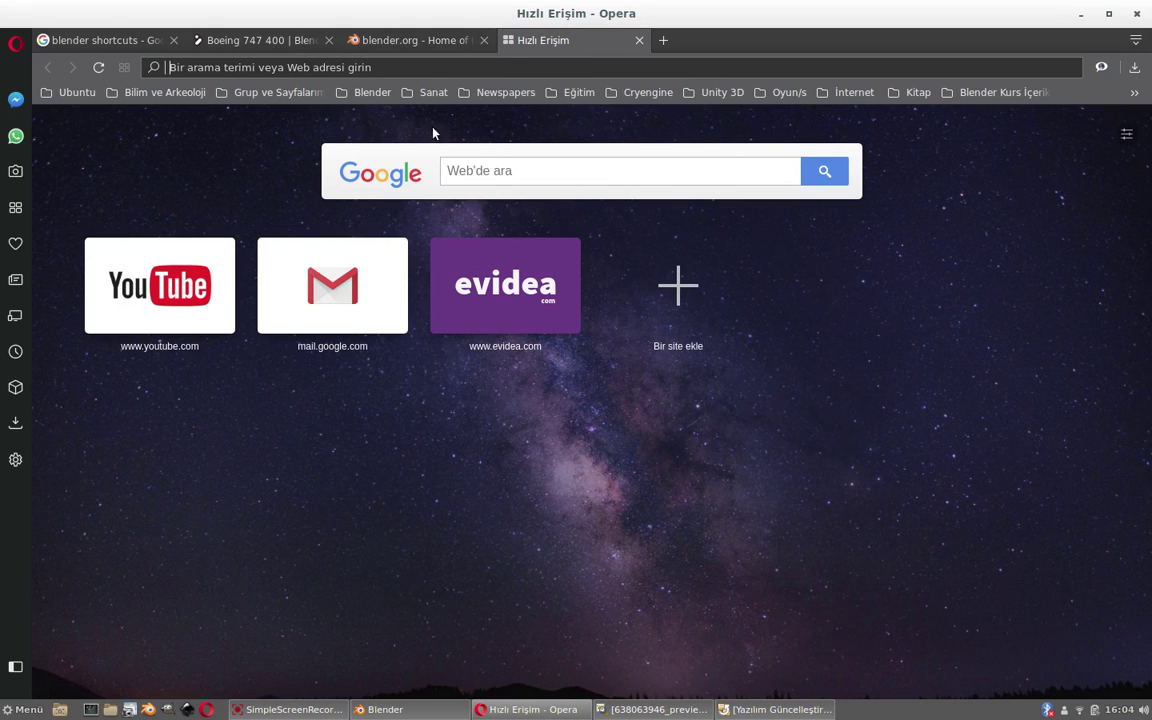
# Load Poliigon from the 3D Sources list in the Blender bookmarks folder
pyautogui.click(372, 92)
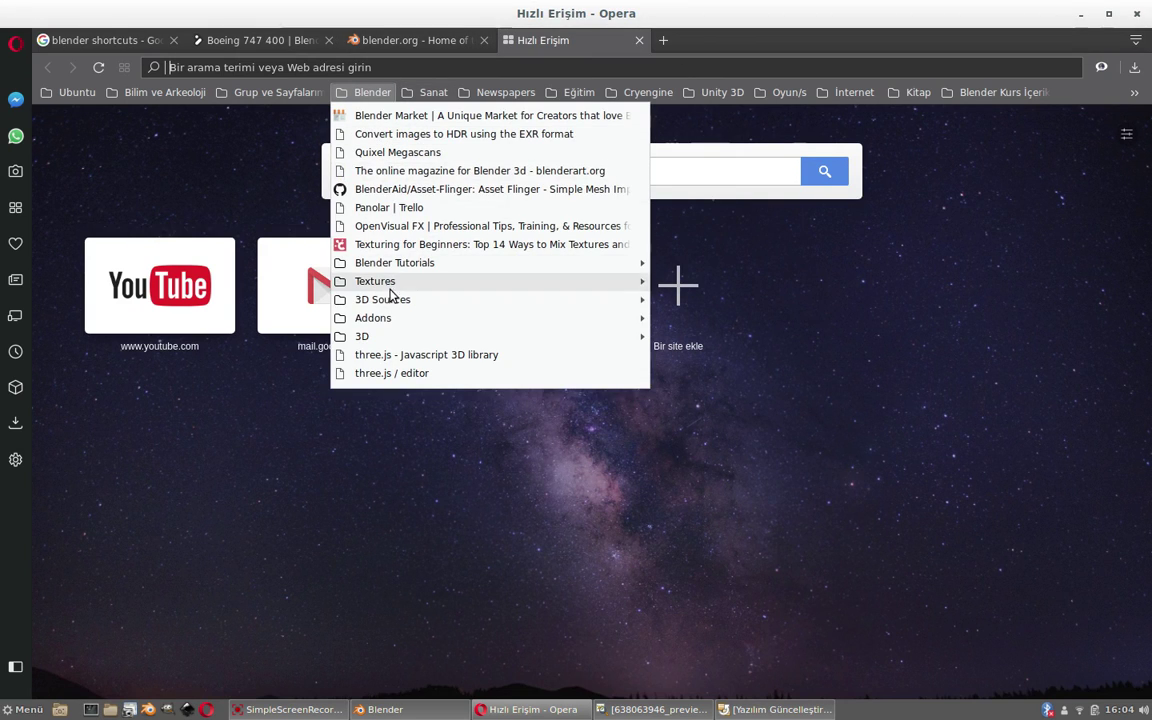
pyautogui.moveTo(382, 299)
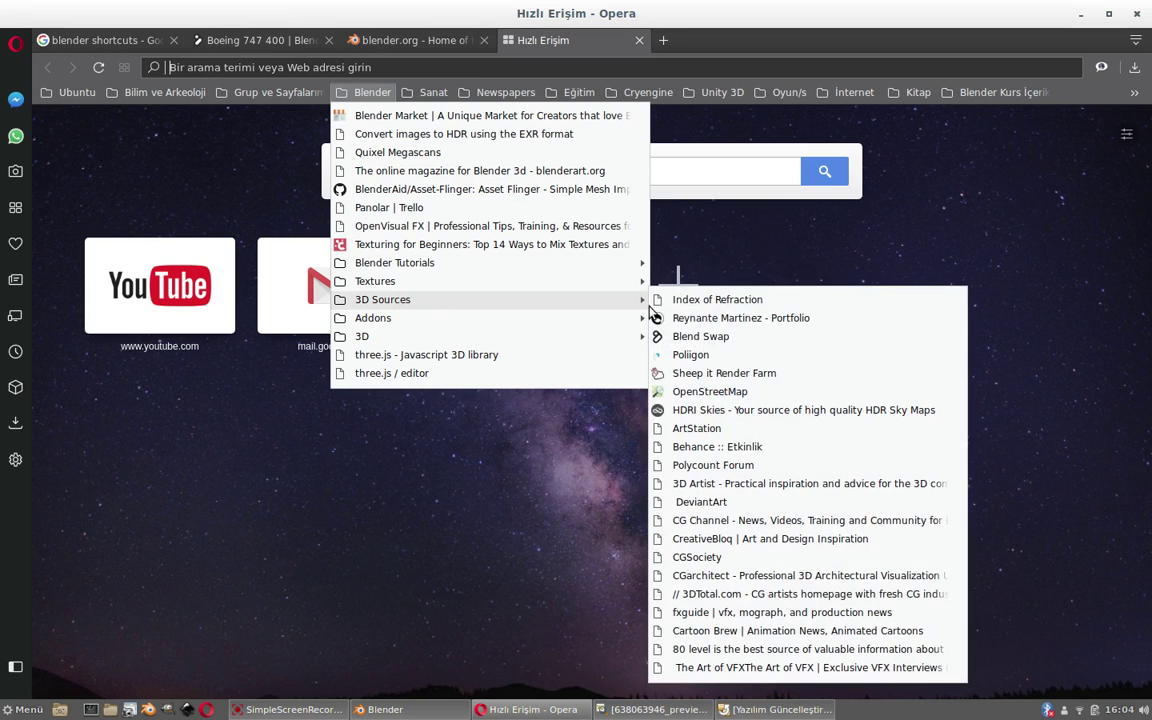
pyautogui.click(728, 356)
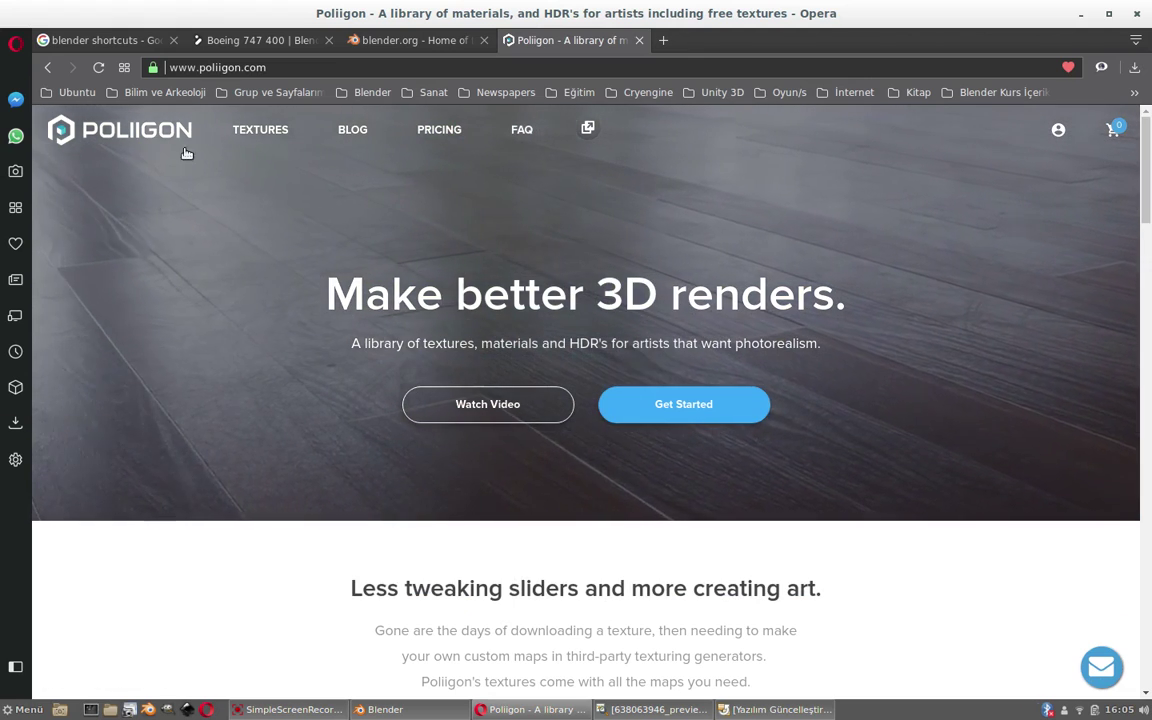
pyautogui.moveTo(260, 130)
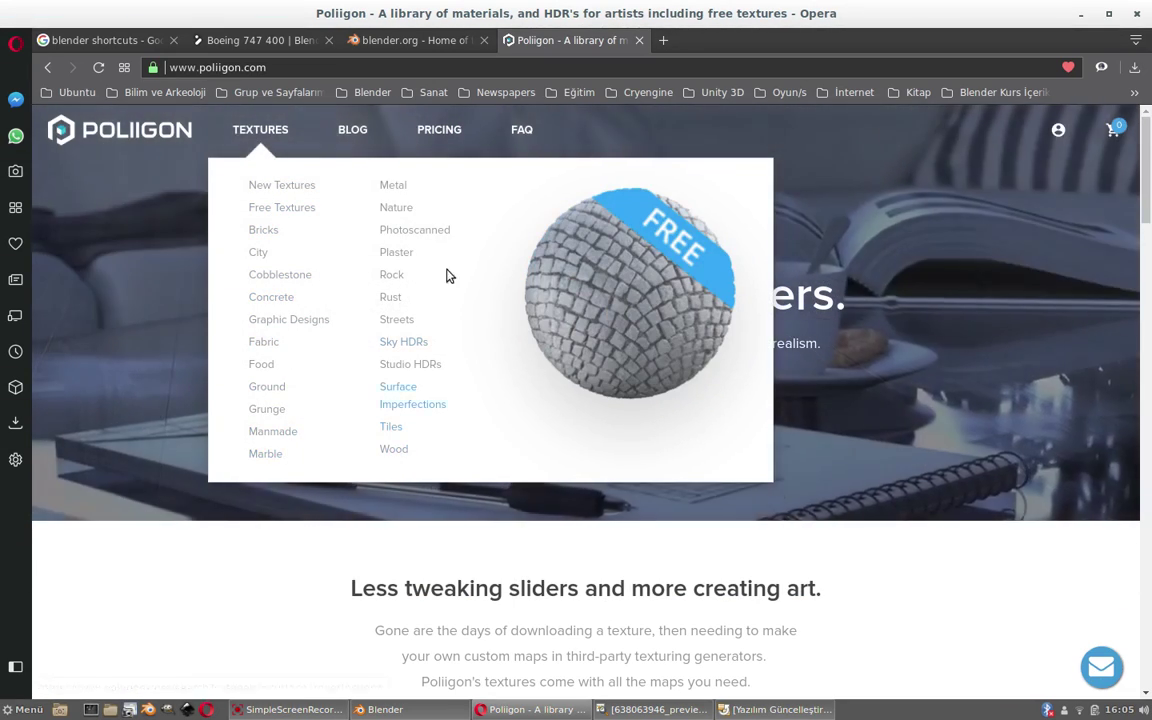
# Browse Poliigon's brick textures
pyautogui.click(264, 231)
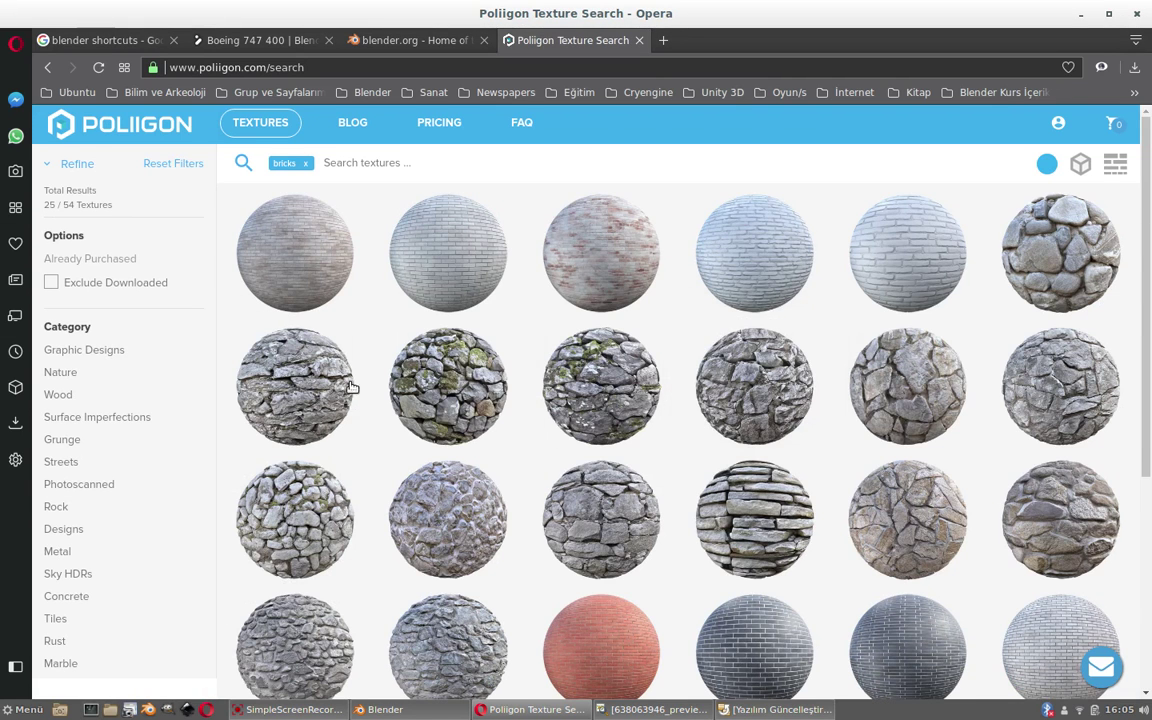
pyautogui.scroll(-2, 562, 480)
pyautogui.scroll(2, 562, 480)
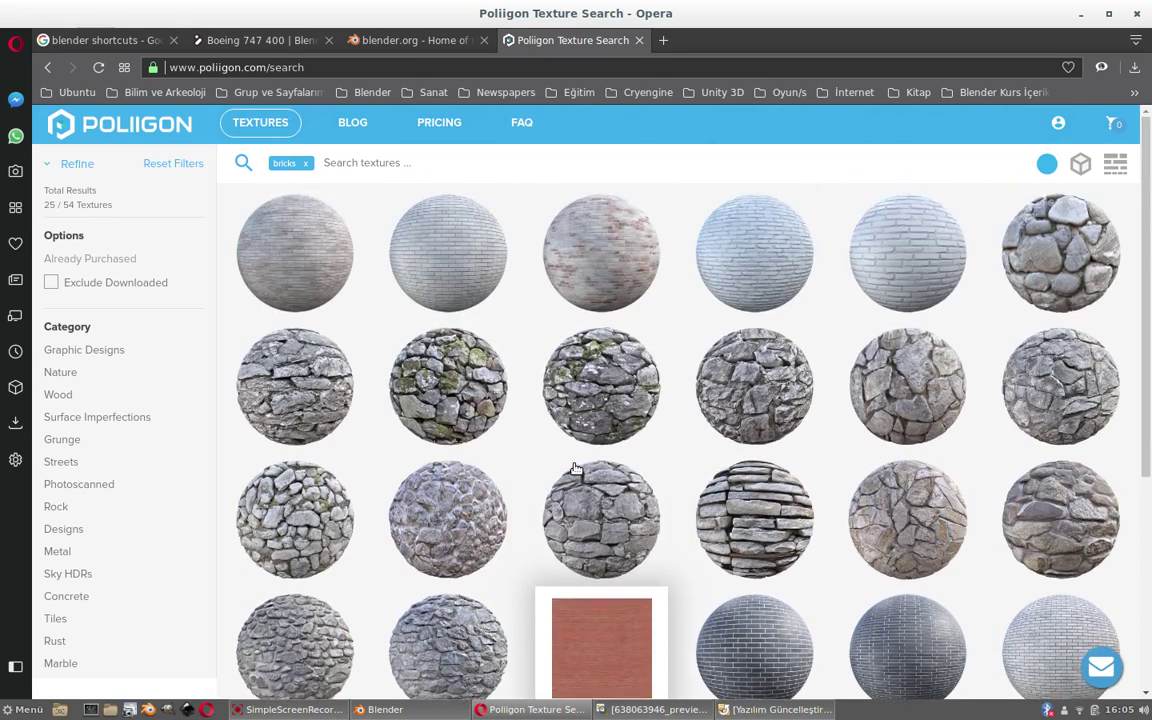
pyautogui.scroll(-1, 562, 480)
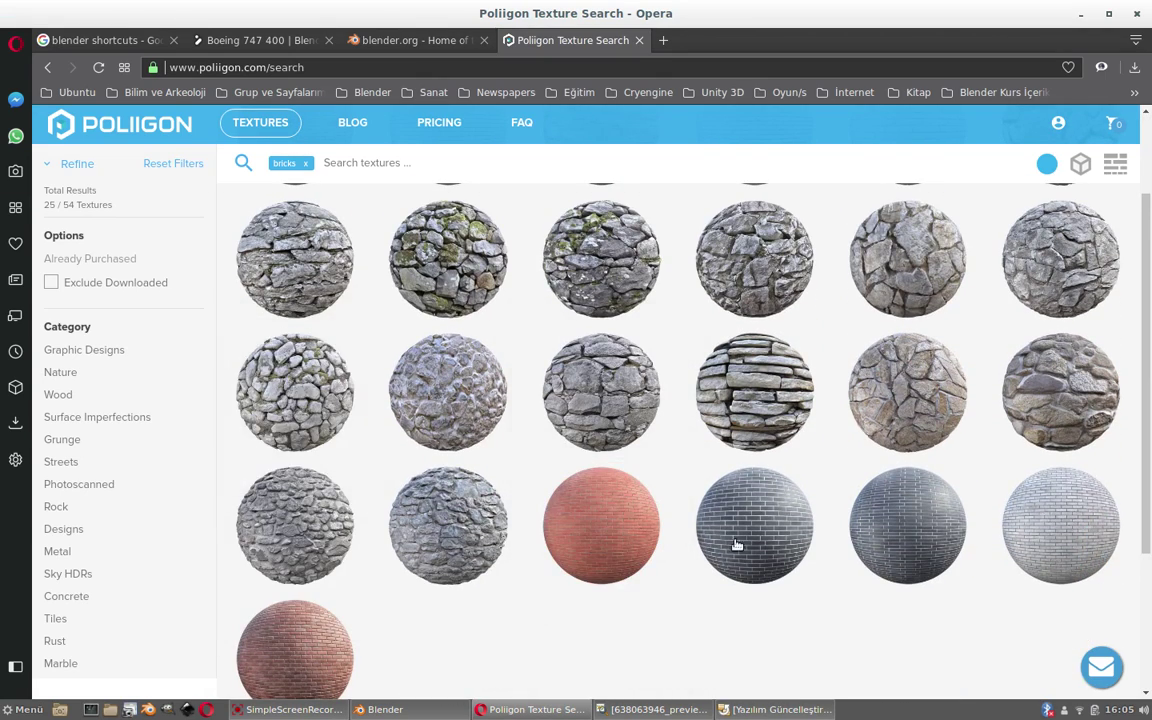
# Inspect Bricks Old 13's cube preview and resolutions, then close the tab and minimize Opera
pyautogui.click(457, 259)
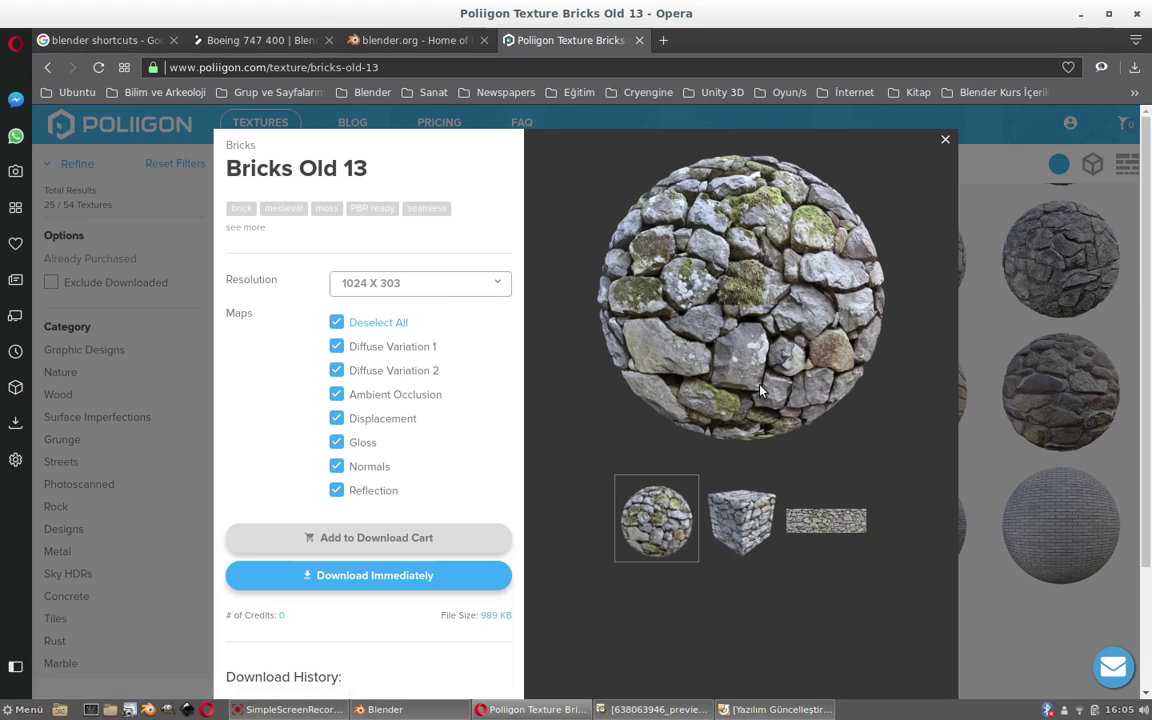
pyautogui.click(737, 510)
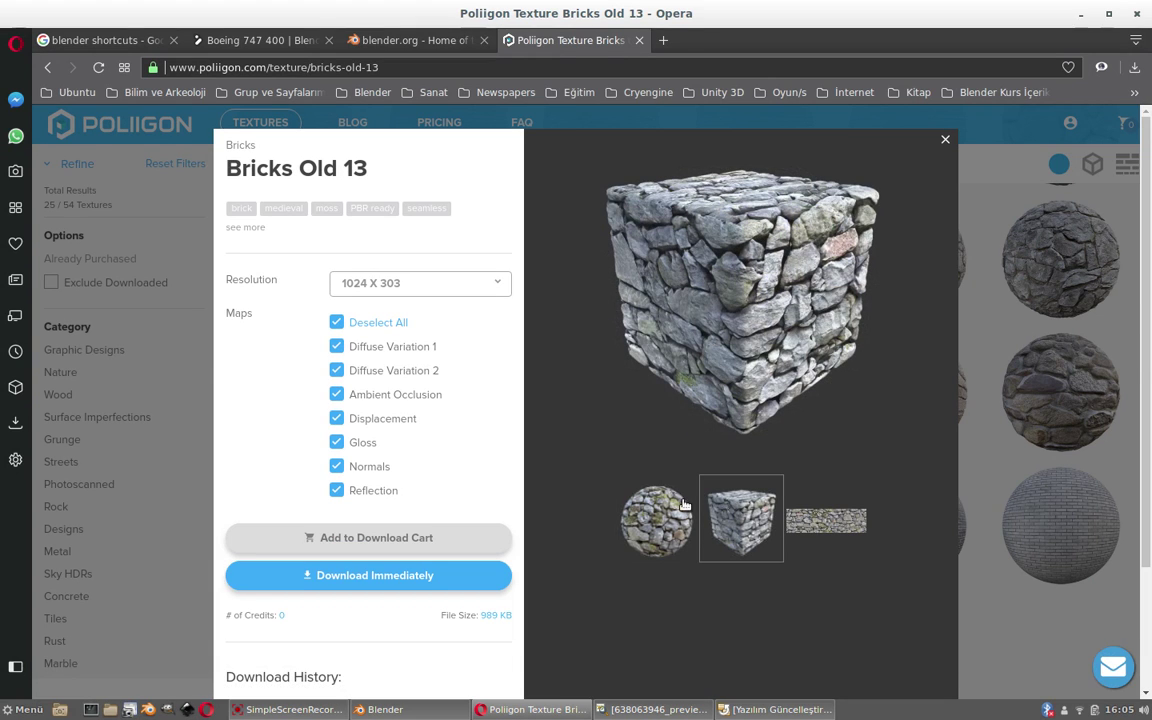
pyautogui.click(470, 284)
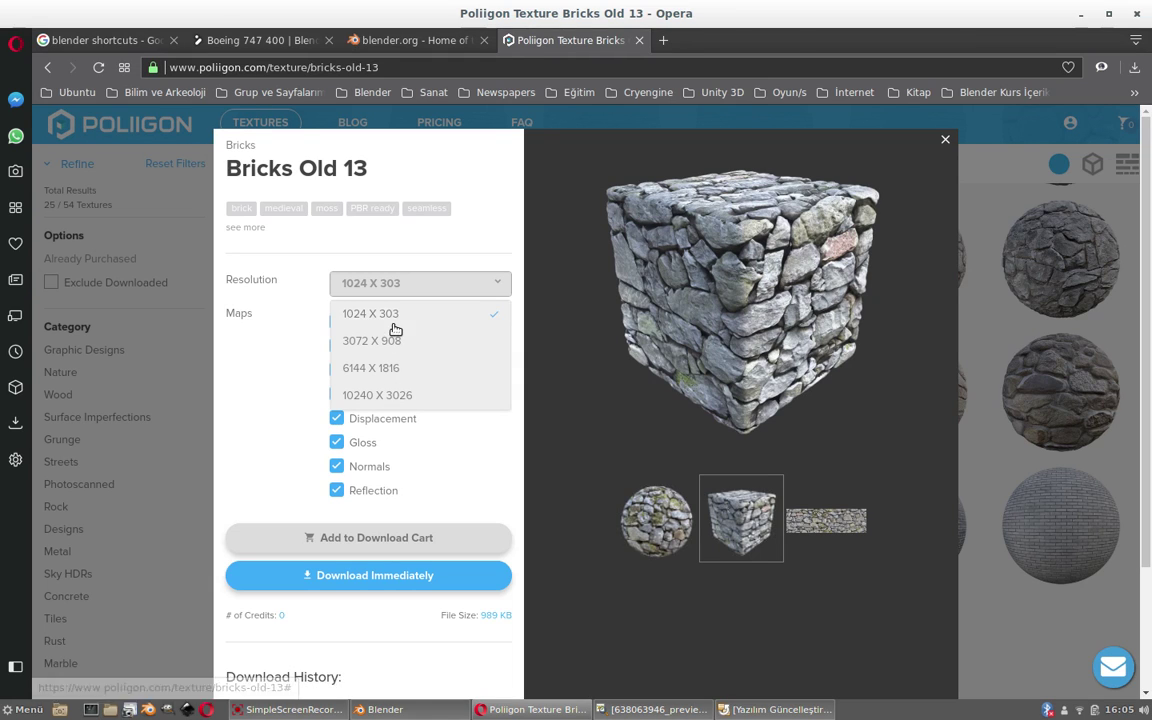
pyautogui.click(390, 283)
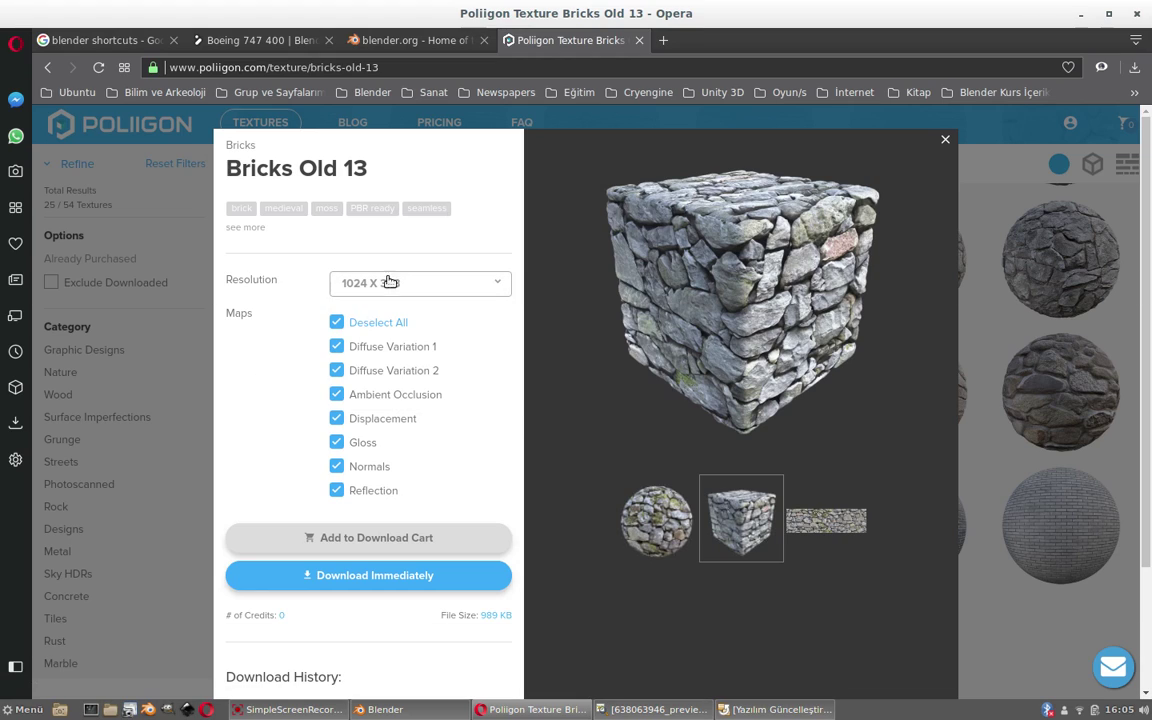
pyautogui.click(945, 139)
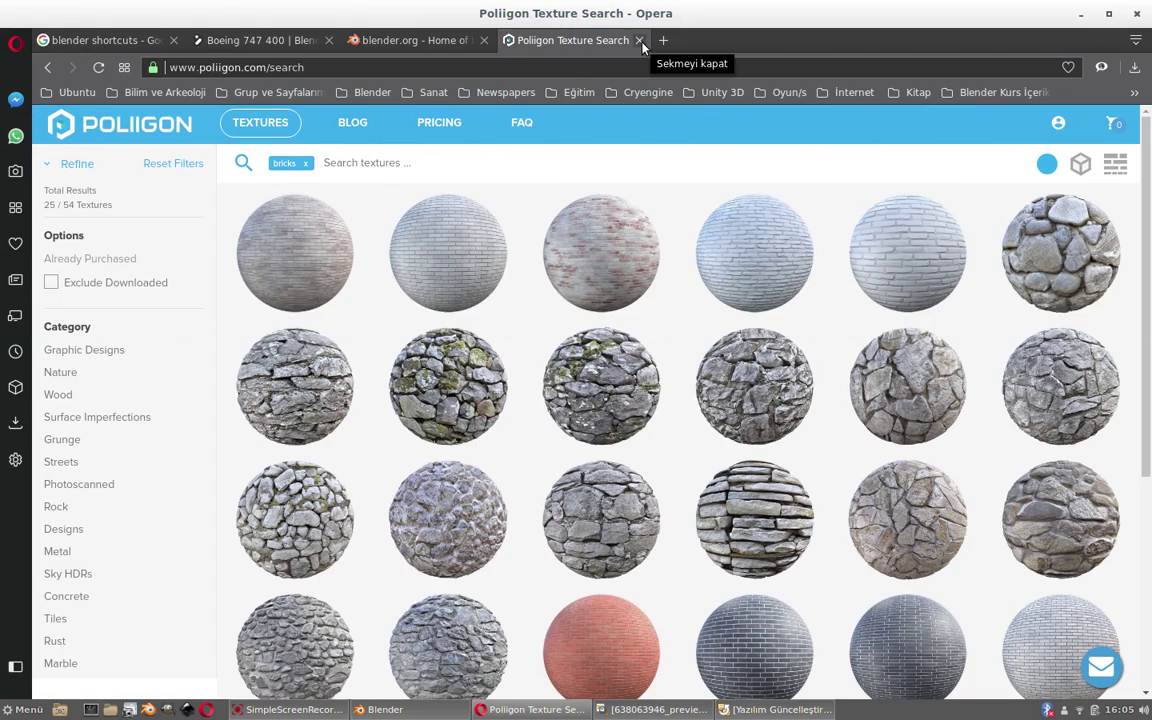
pyautogui.click(639, 40)
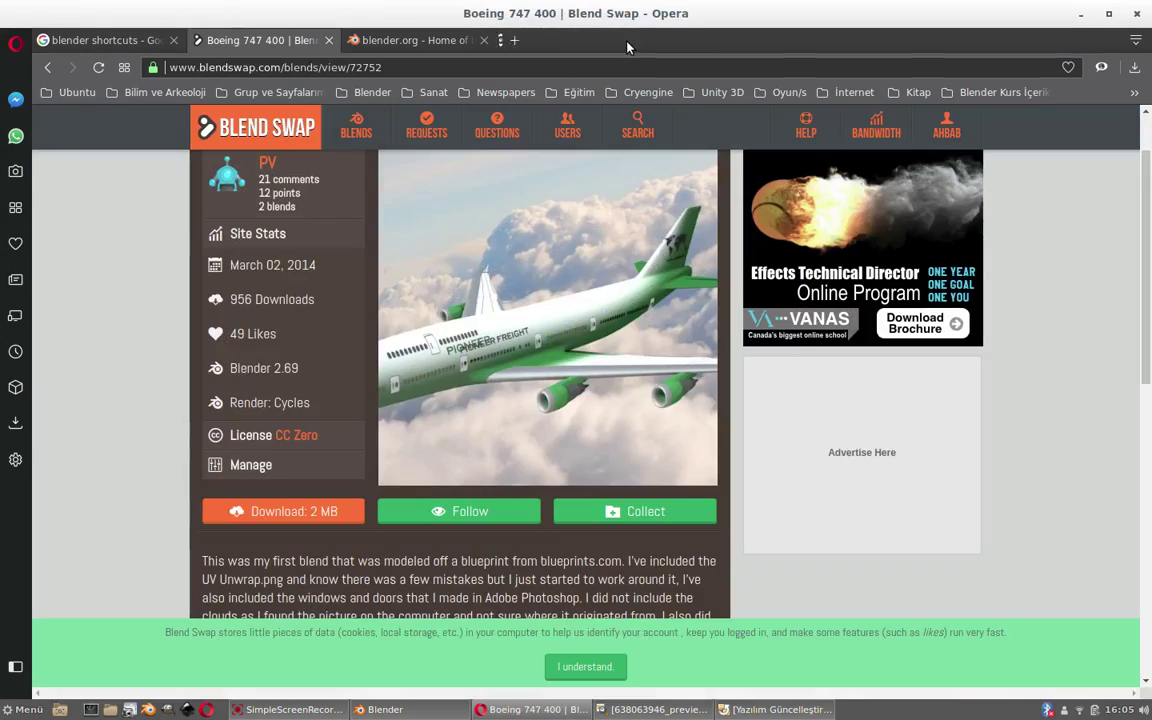
pyautogui.click(1080, 13)
# Toggle the cylinder to Object Mode with Tab while orbiting around the wireframe scene
pyautogui.moveTo(705, 375)
pyautogui.mouseDown(button='middle')
pyautogui.moveTo(792, 345)
pyautogui.moveTo(663, 303)
pyautogui.moveTo(668, 360)
pyautogui.mouseUp(button='middle')
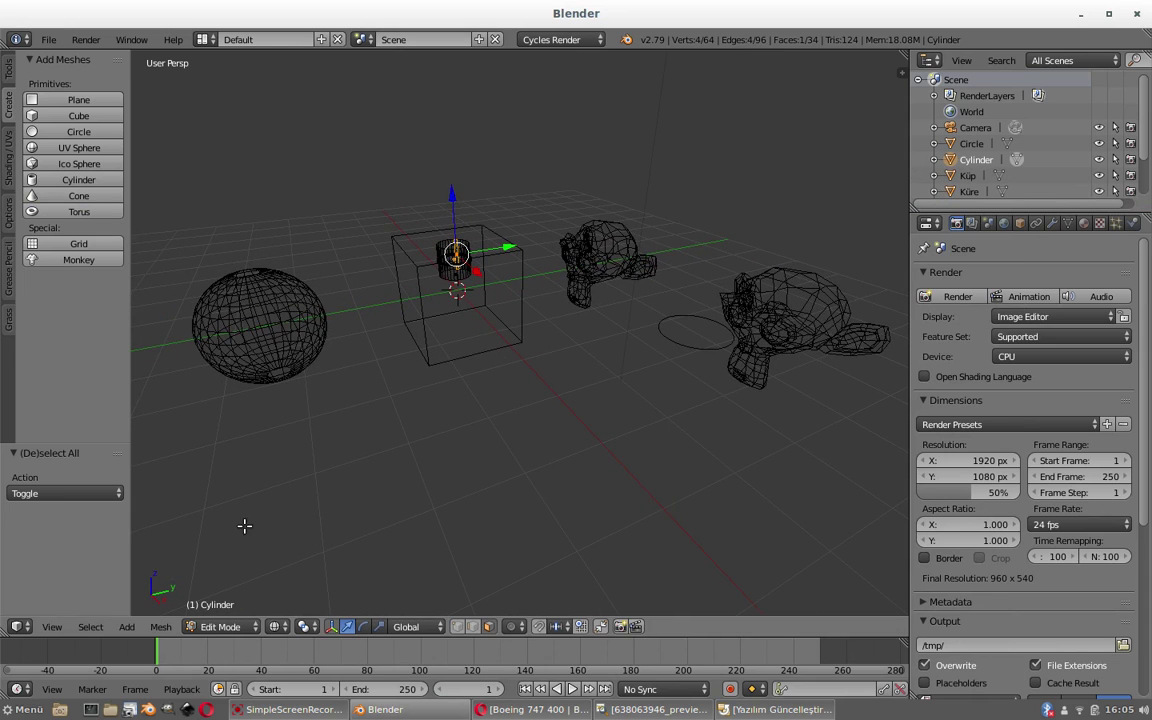
pyautogui.press('Tab')
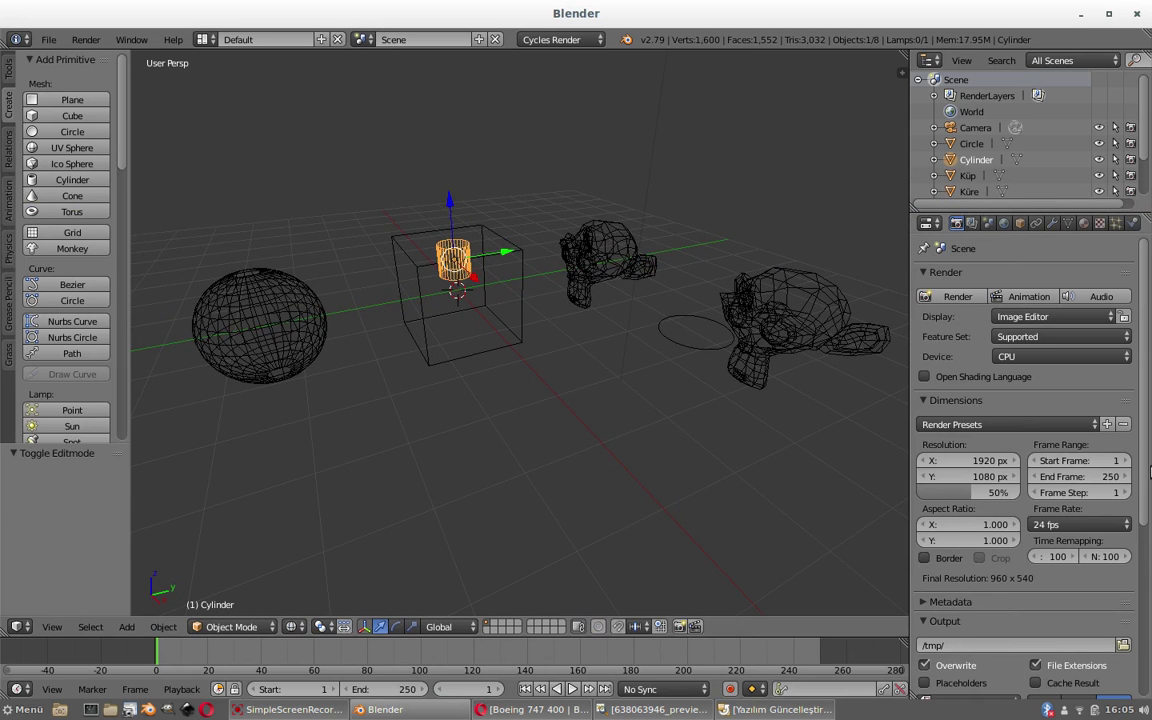
pyautogui.scroll(-4, 1117, 470)
pyautogui.scroll(-3, 1117, 470)
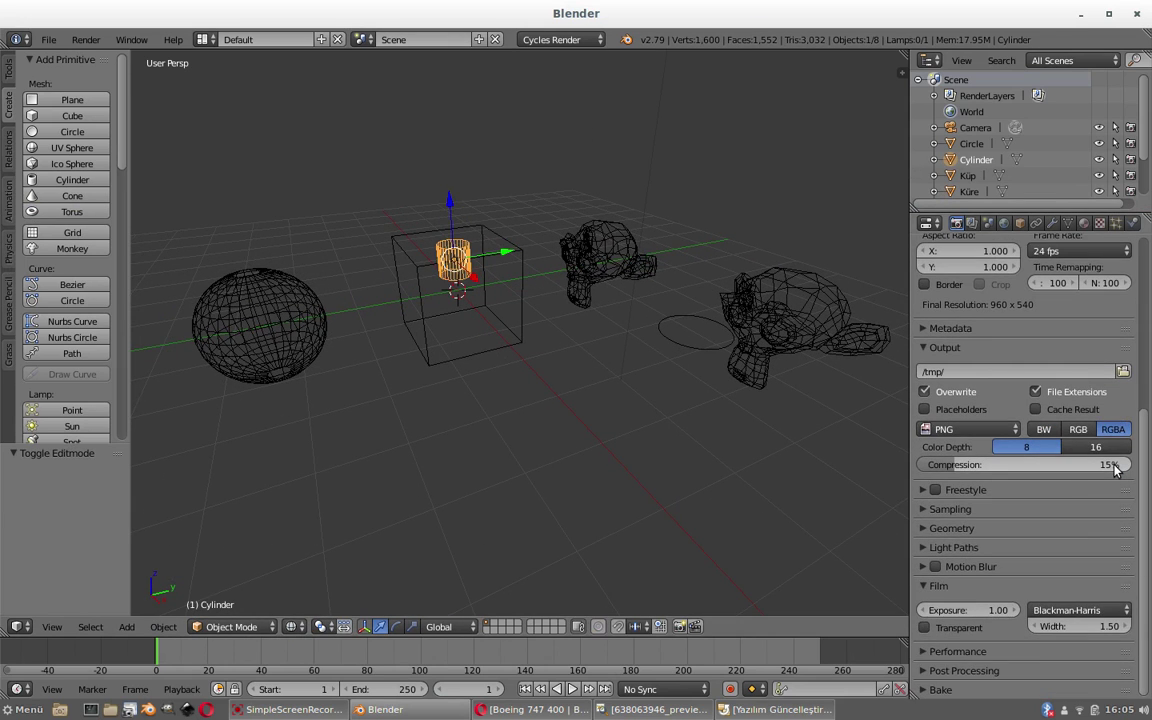
pyautogui.scroll(5, 1117, 470)
pyautogui.scroll(3, 1117, 470)
pyautogui.moveTo(460, 380)
pyautogui.mouseDown(button='middle')
pyautogui.moveTo(588, 374)
pyautogui.moveTo(514, 368)
pyautogui.moveTo(563, 350)
pyautogui.moveTo(481, 370)
pyautogui.moveTo(489, 363)
pyautogui.moveTo(473, 378)
pyautogui.moveTo(468, 360)
pyautogui.mouseUp(button='middle')
pyautogui.scroll(-3, 509, 373)
pyautogui.scroll(2, 468, 360)
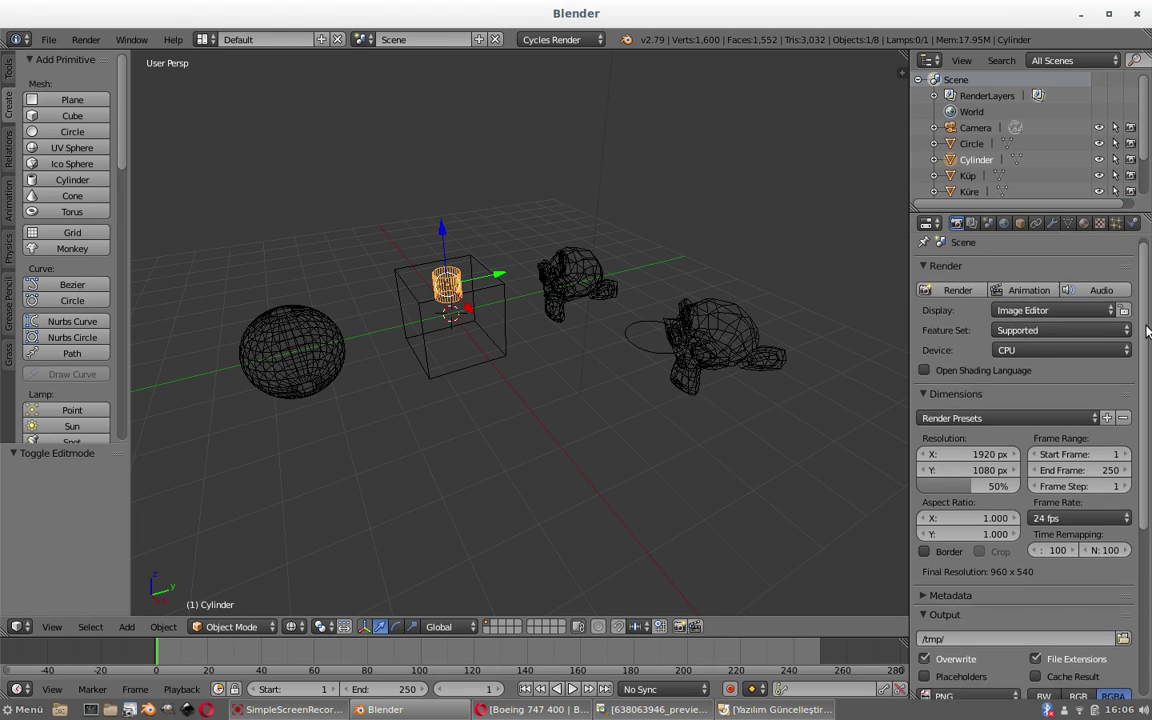
pyautogui.scroll(-6, 1003, 343)
pyautogui.scroll(6, 1148, 238)
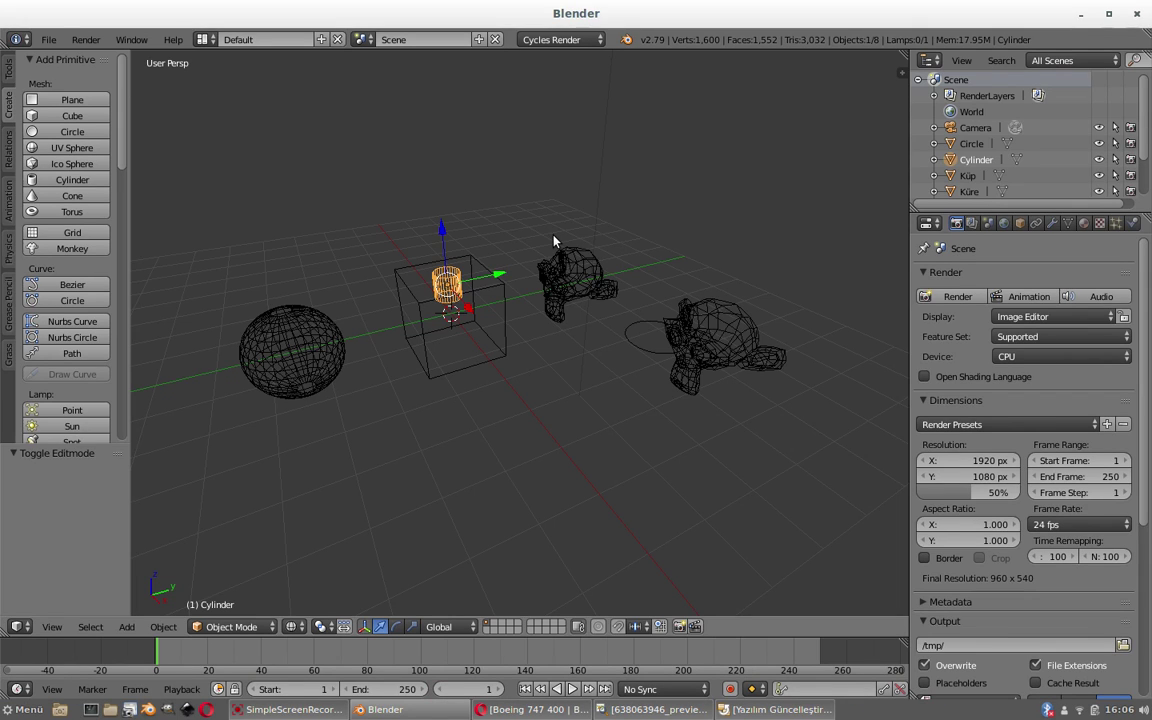
pyautogui.moveTo(553, 240)
pyautogui.mouseDown(button='middle')
pyautogui.moveTo(355, 399)
pyautogui.moveTo(458, 352)
pyautogui.moveTo(381, 337)
pyautogui.moveTo(498, 343)
pyautogui.moveTo(483, 360)
pyautogui.moveTo(507, 380)
pyautogui.mouseUp(button='middle')
pyautogui.scroll(5, 514, 334)
pyautogui.scroll(-5, 514, 334)
# Switch viewport shading to Solid, then to Cycles Rendered, and orbit the preview slightly
pyautogui.click(293, 626)
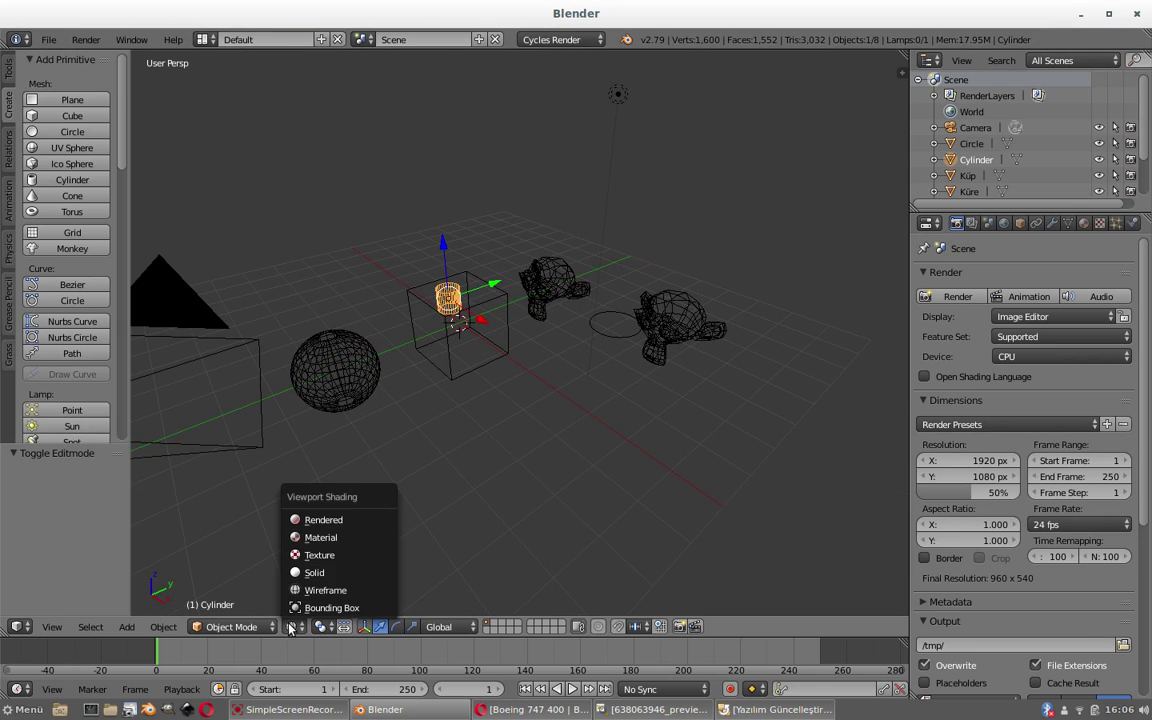
pyautogui.click(300, 566)
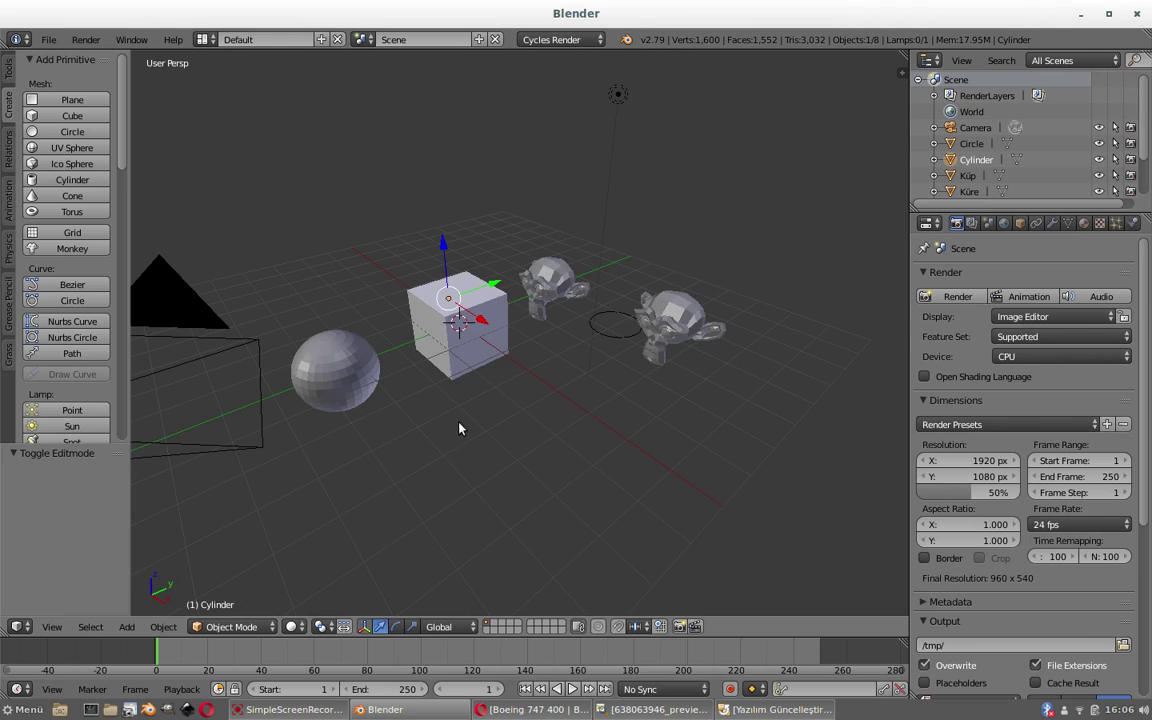
pyautogui.click(293, 626)
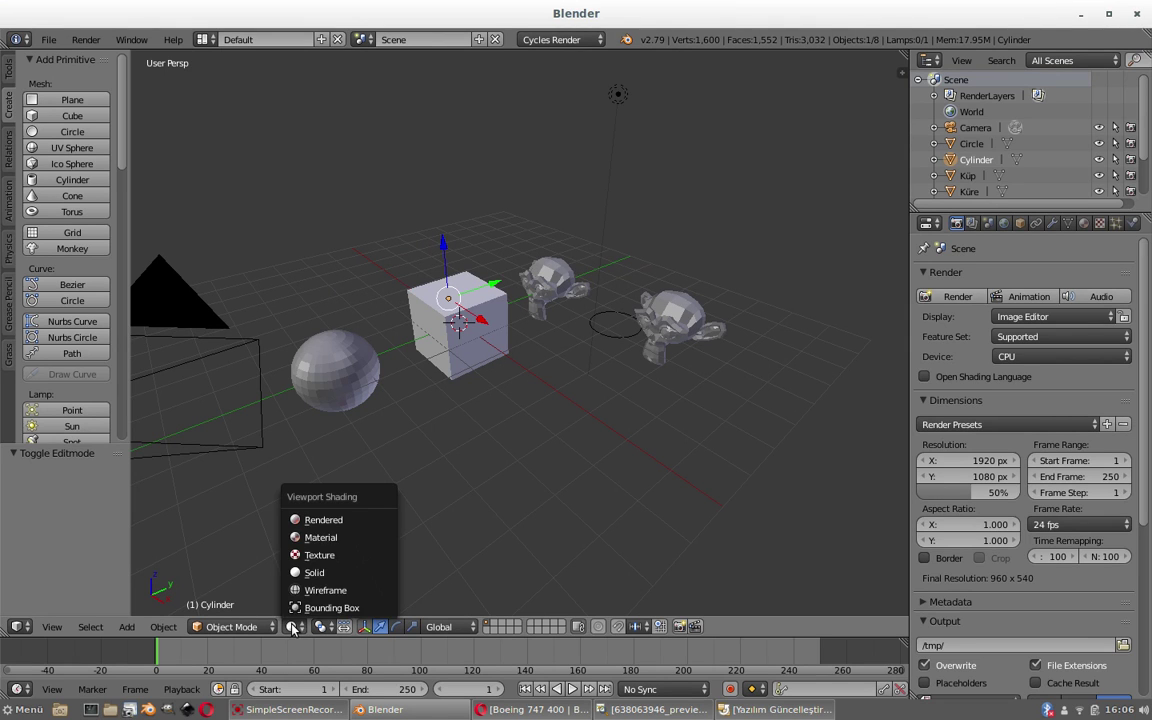
pyautogui.click(323, 520)
pyautogui.scroll(3, 535, 363)
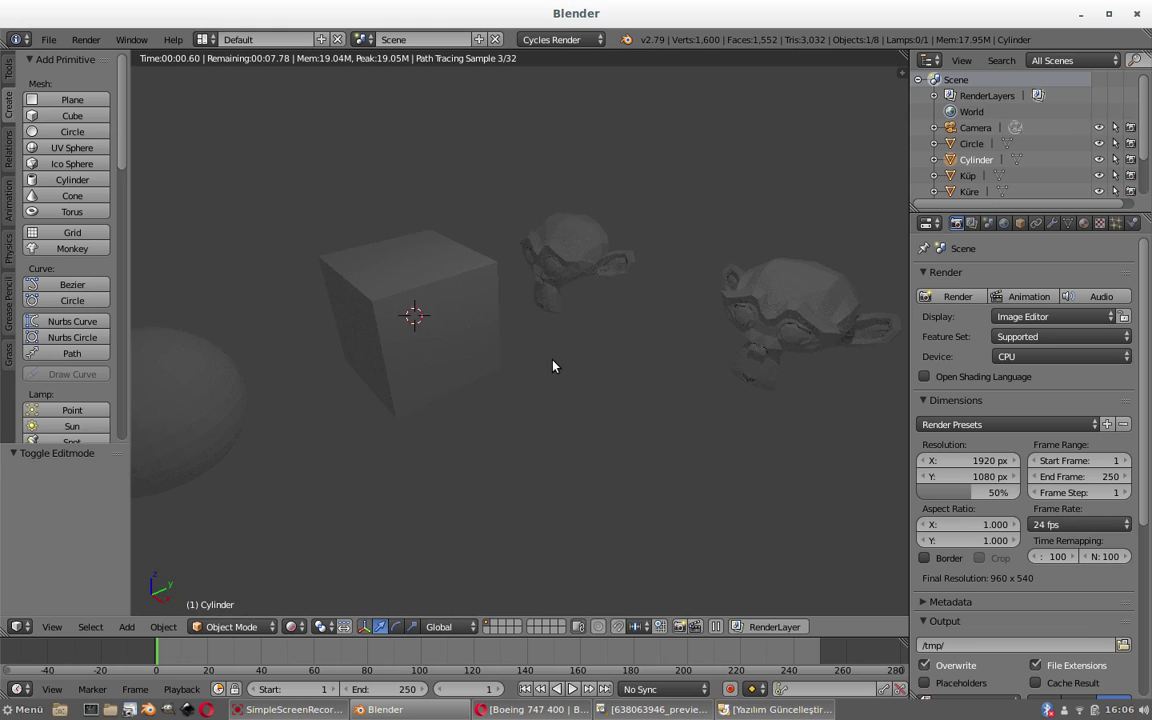
pyautogui.moveTo(553, 365); pyautogui.dragTo(556, 332, button='middle')
pyautogui.scroll(-4, 552, 339)
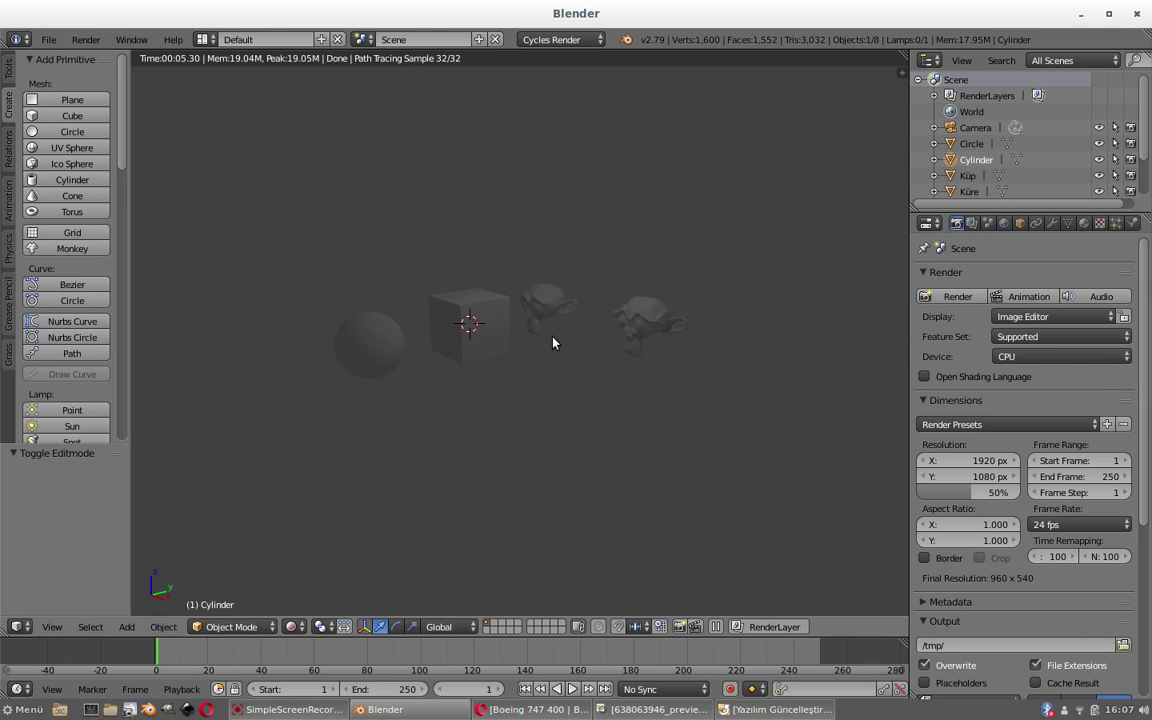
# Expand the Render properties Sampling panel to check its 128 render and 32 preview samples
pyautogui.scroll(2, 552, 342)
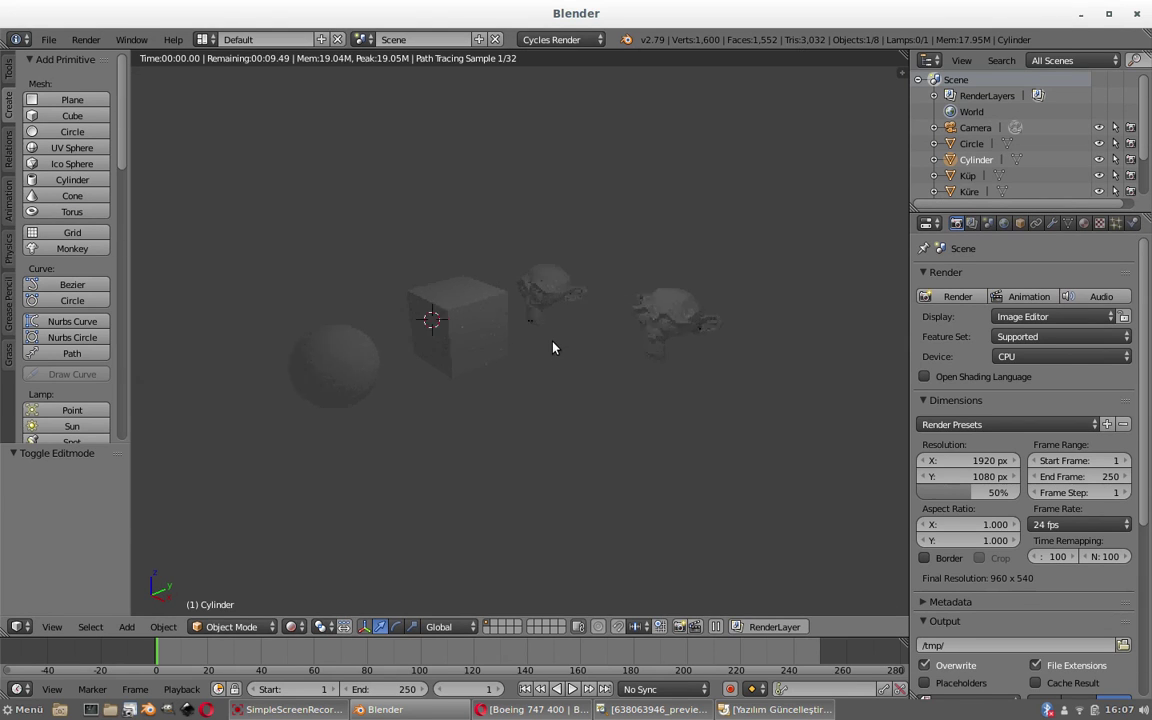
pyautogui.scroll(-2, 550, 342)
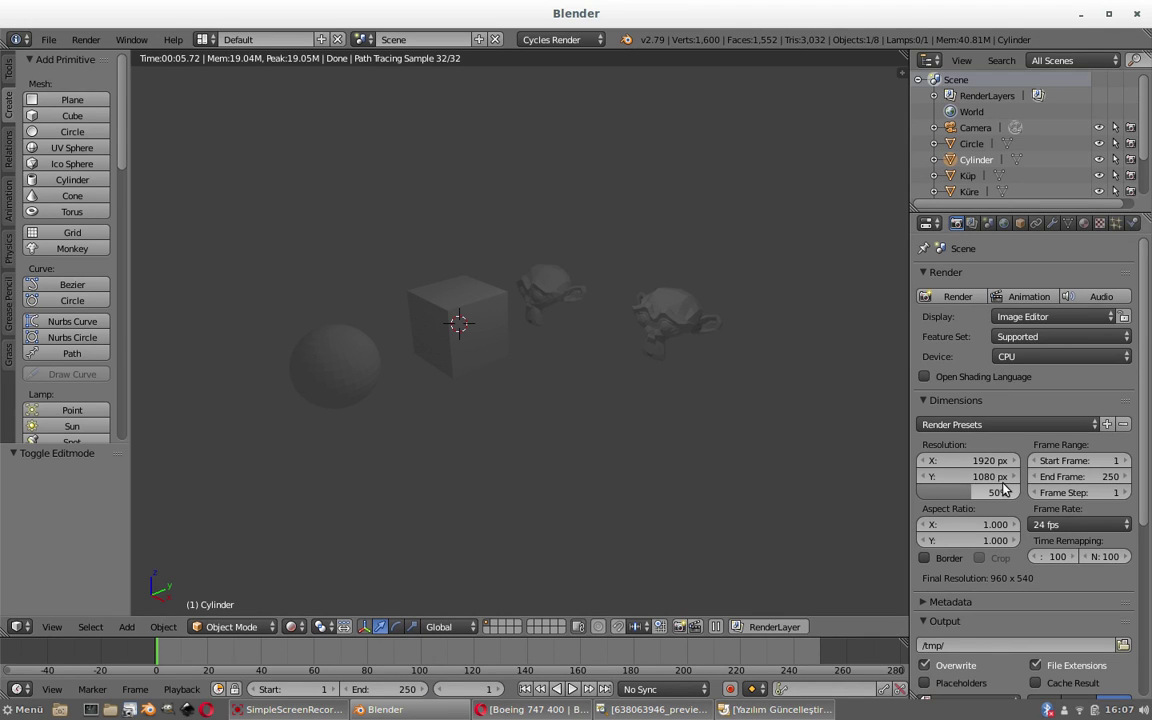
pyautogui.scroll(-2, 973, 470)
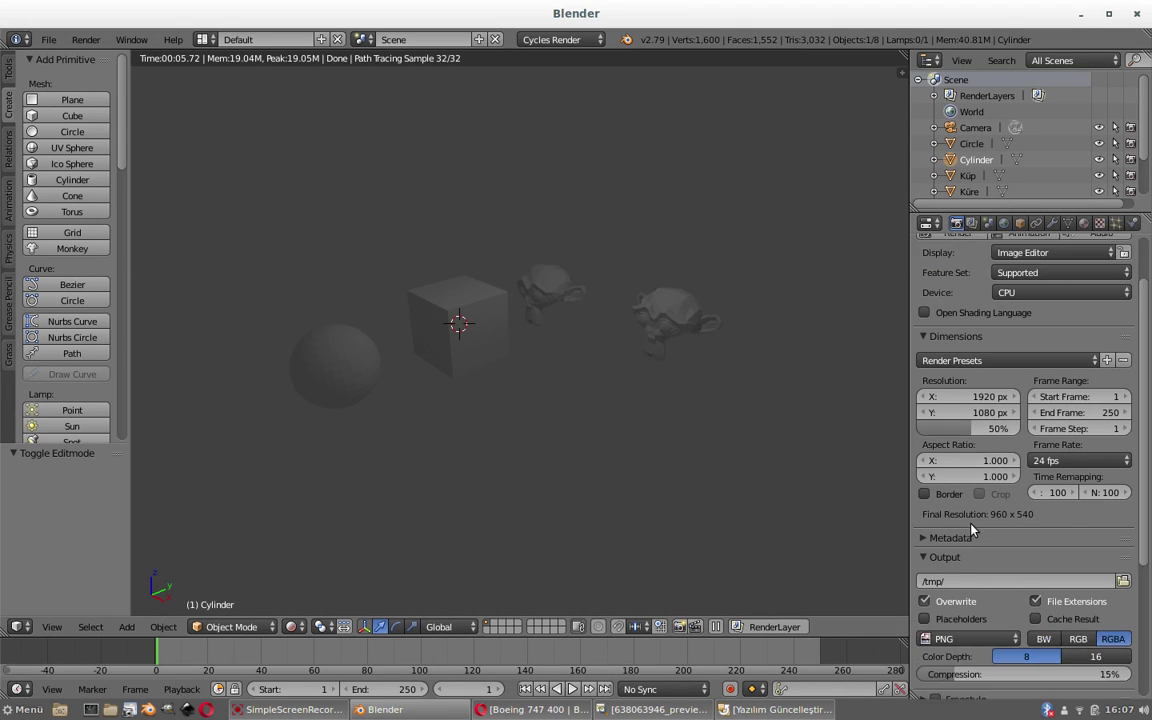
pyautogui.scroll(2, 975, 530)
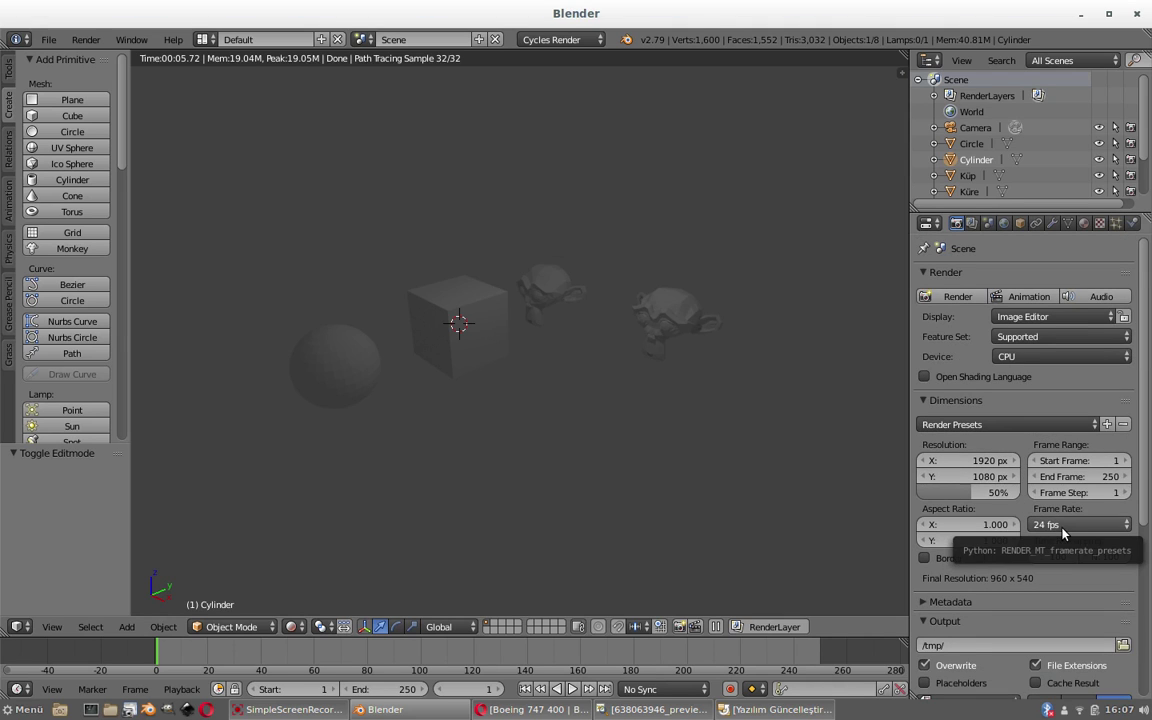
pyautogui.scroll(-5, 990, 578)
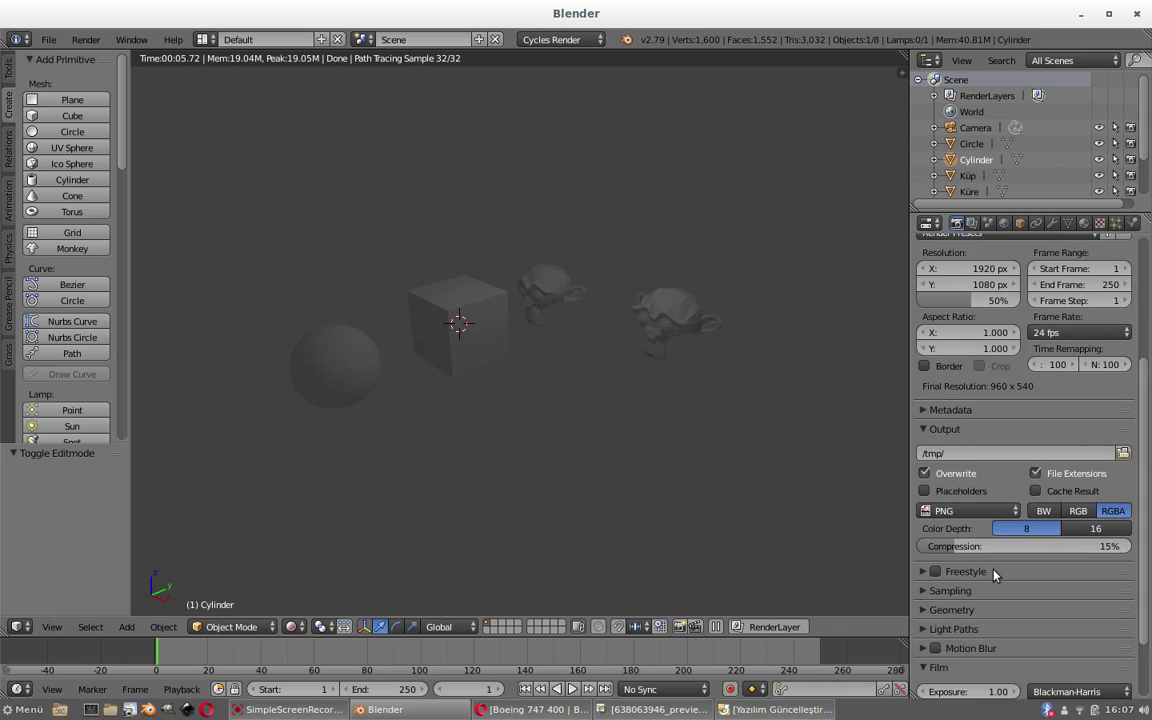
pyautogui.scroll(-1, 994, 575)
pyautogui.click(930, 511)
pyautogui.scroll(-2, 1000, 500)
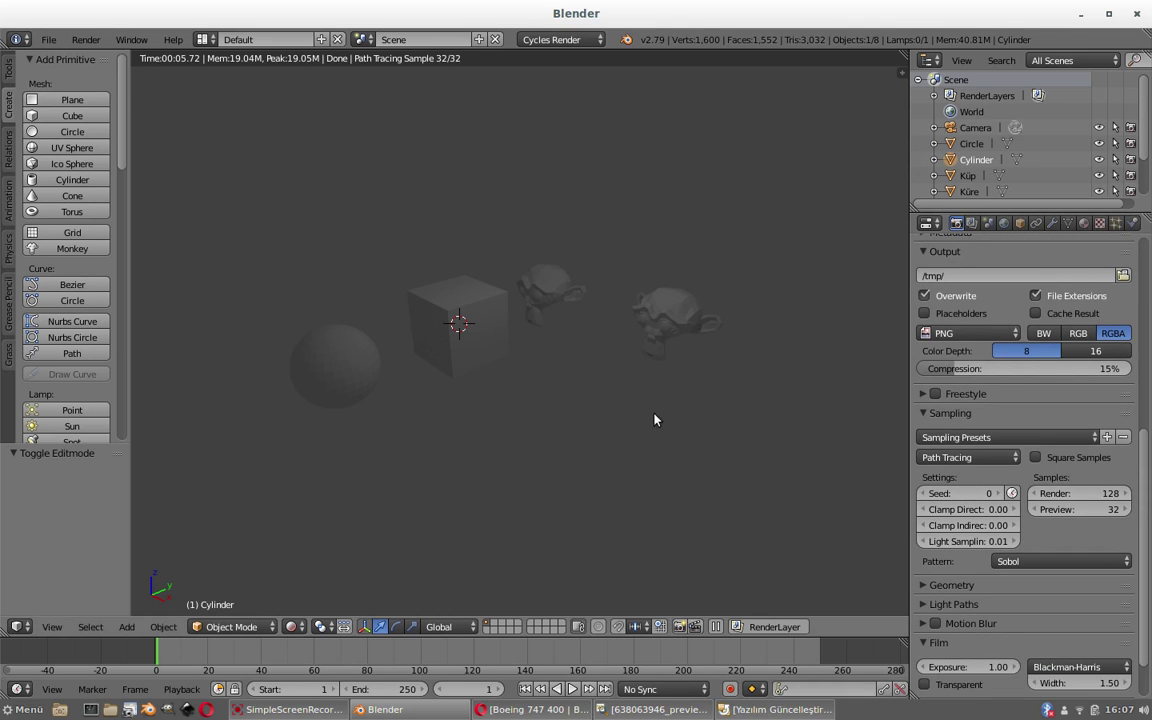
pyautogui.scroll(2, 645, 431)
pyautogui.scroll(-3, 645, 431)
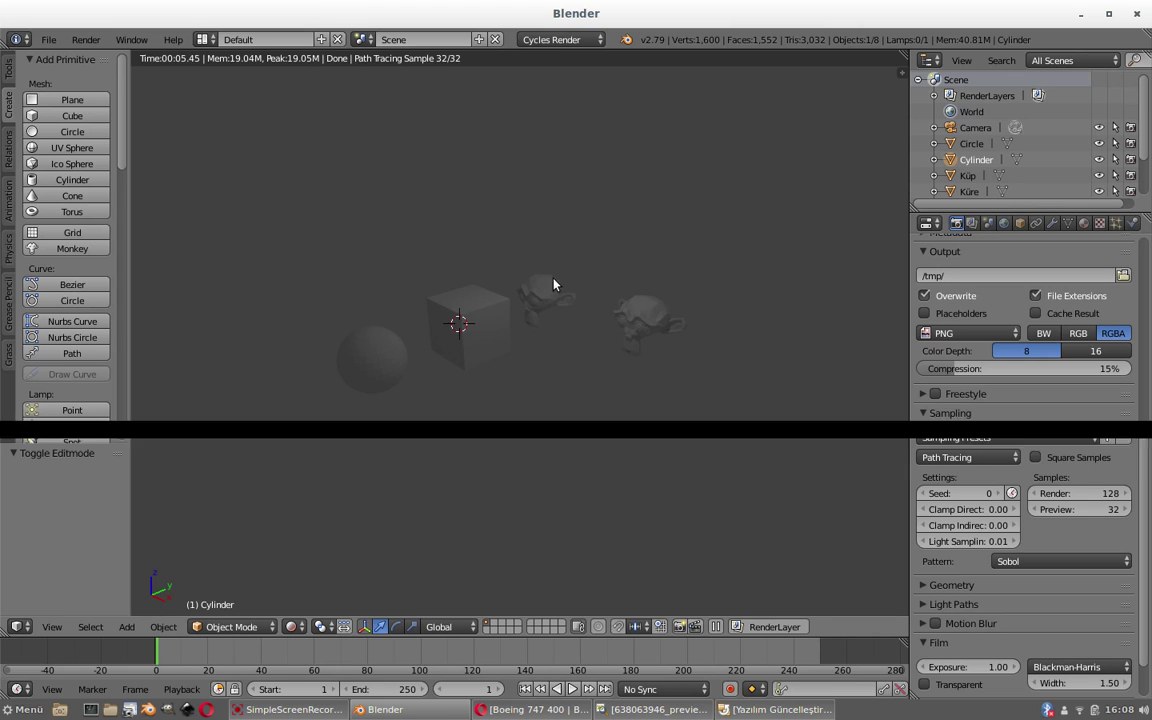
pyautogui.scroll(5, 576, 301)
pyautogui.scroll(-4, 584, 324)
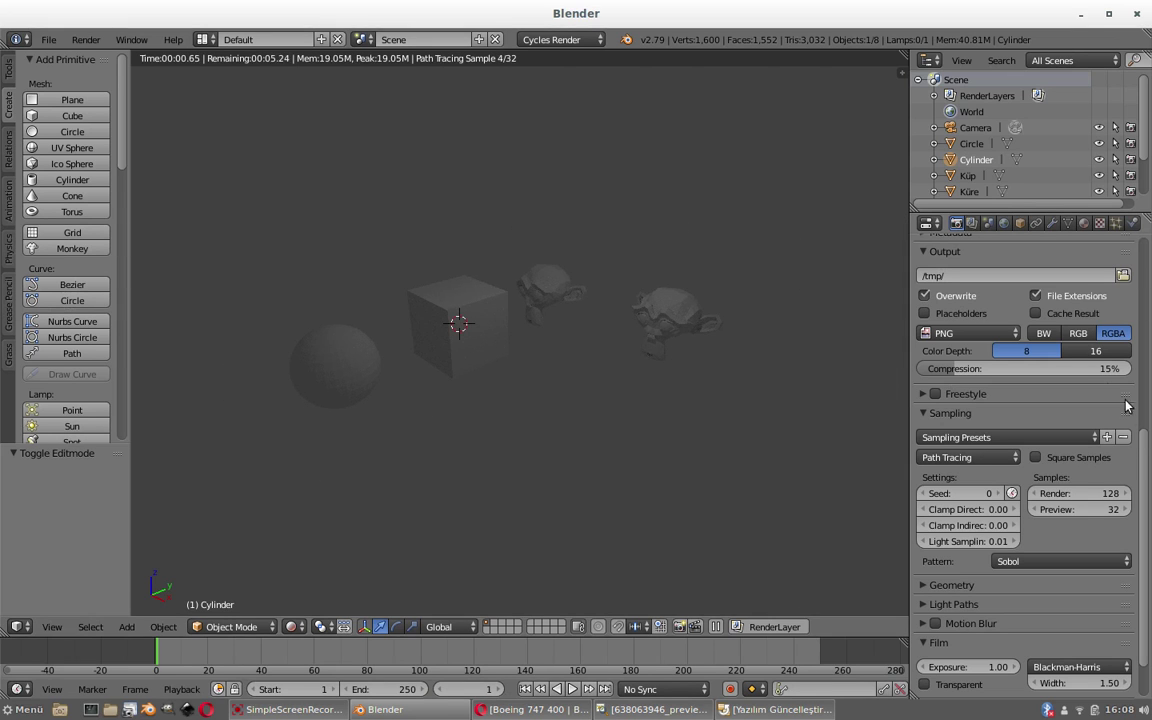
pyautogui.scroll(9, 1030, 400)
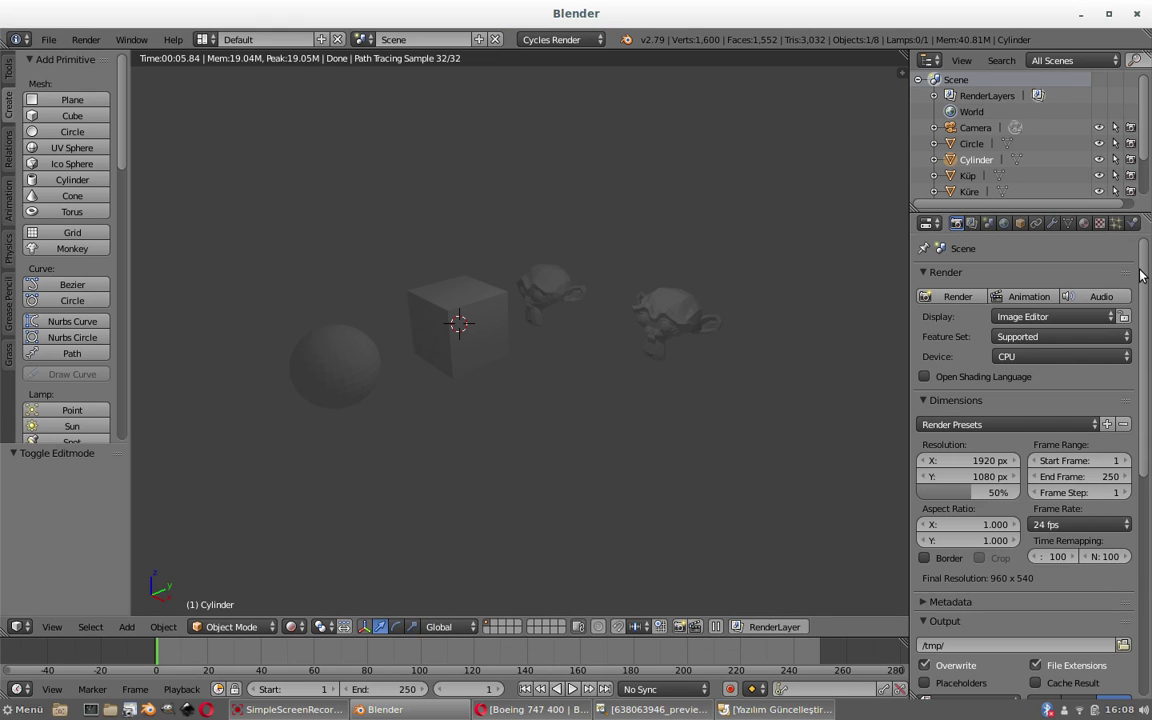
pyautogui.moveTo(1146, 280)
pyautogui.mouseDown()
pyautogui.moveTo(1147, 456)
pyautogui.moveTo(1146, 280)
pyautogui.mouseUp()
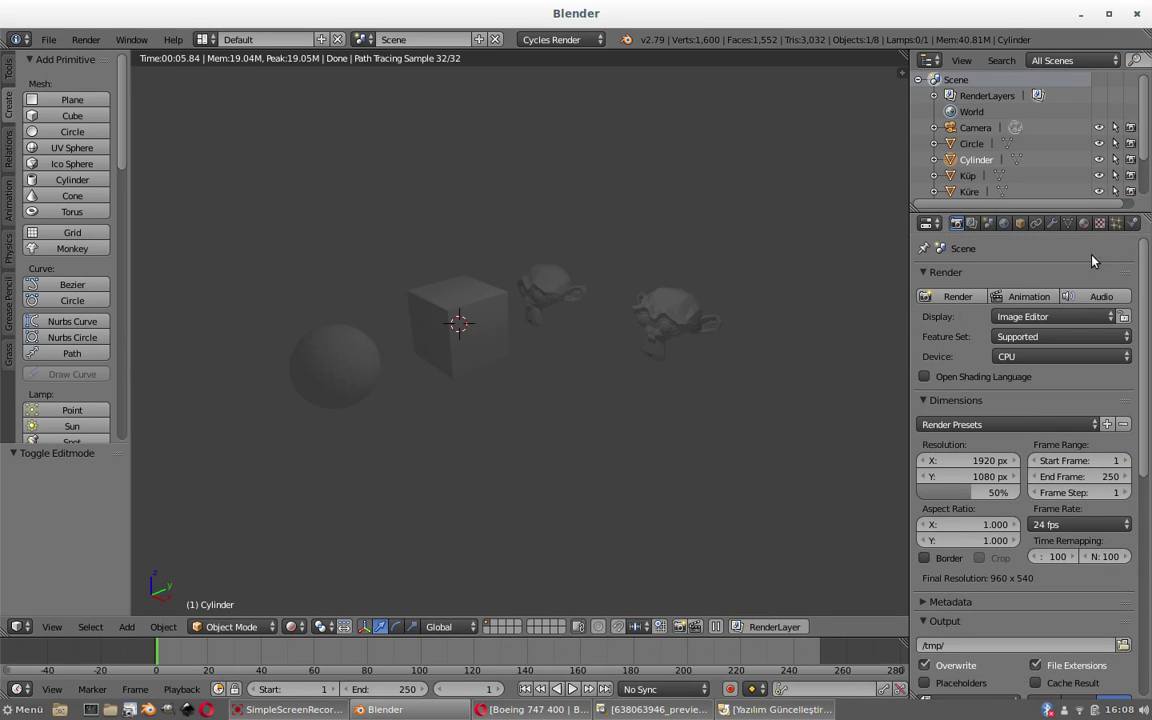